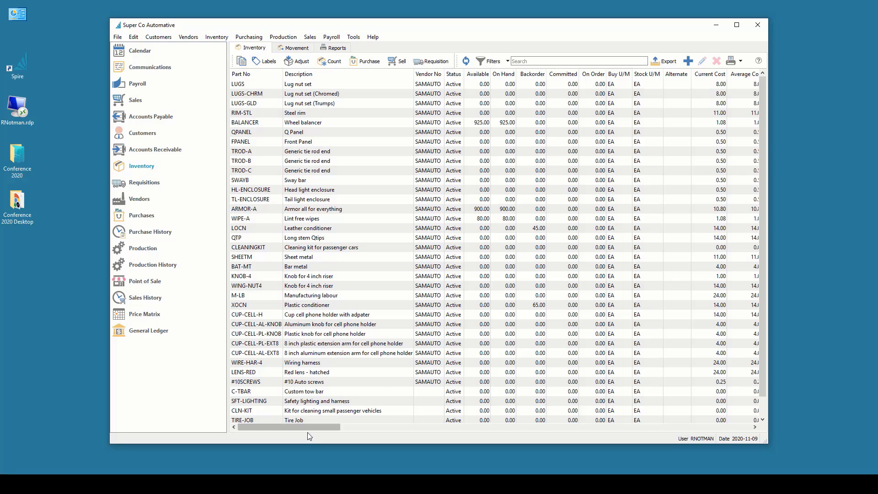
Move the Type column directly after Vendor No in the inventory list and sort the list by type
{"action": "left_click_drag", "start_coordinate": [314, 427], "coordinate": [343, 427]}
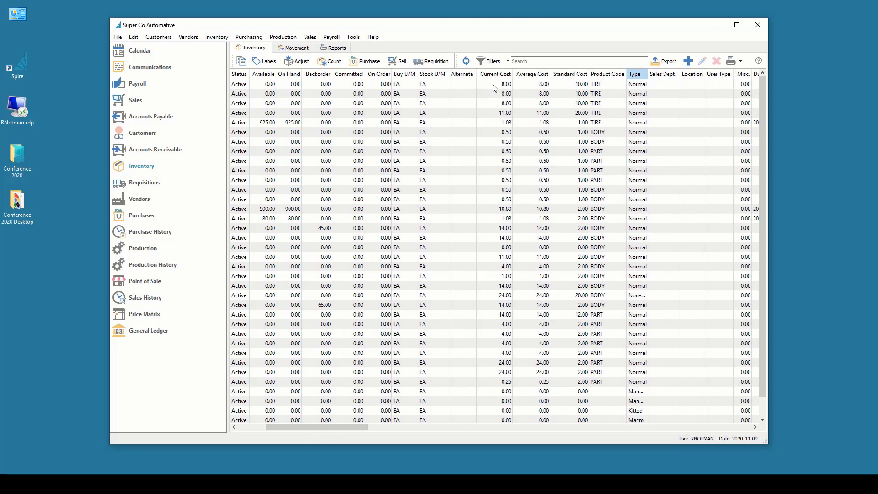
{"action": "left_click_drag", "start_coordinate": [493, 84], "coordinate": [453, 79]}
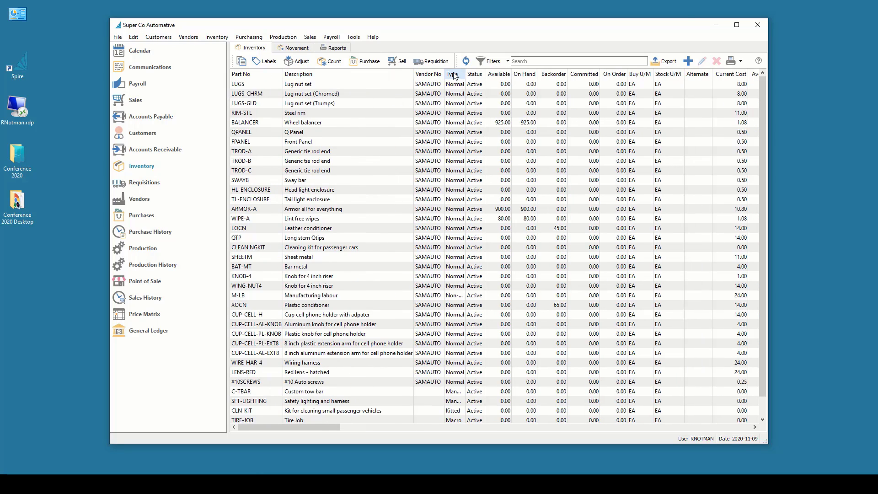
{"action": "left_click", "coordinate": [456, 76]}
Open the kit components of inventory item CLN-KIT and widen the Description and Inventory columns
{"action": "left_click", "coordinate": [454, 96]}
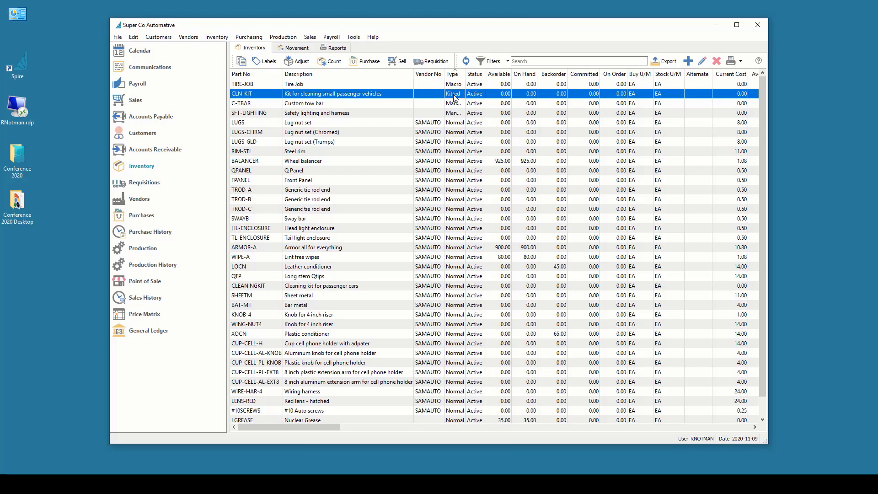
{"action": "double_click", "coordinate": [454, 96]}
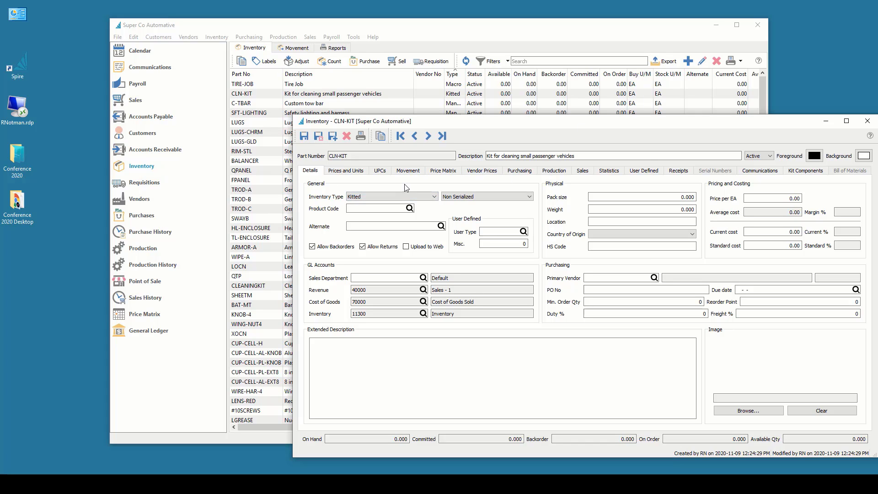
{"action": "left_click", "coordinate": [806, 170]}
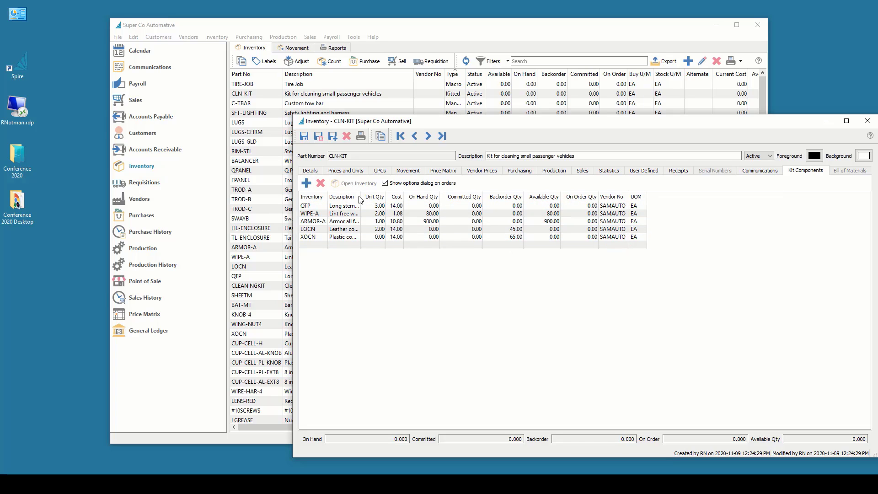
{"action": "left_click_drag", "start_coordinate": [361, 196], "coordinate": [417, 196]}
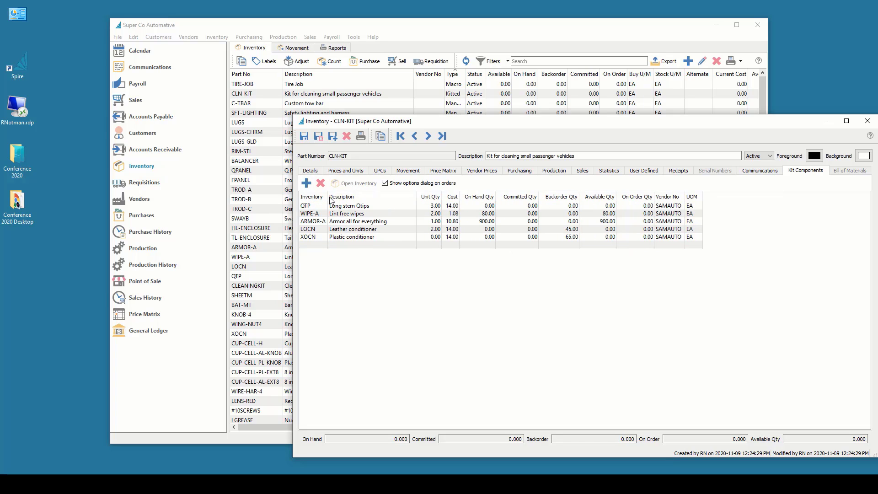
{"action": "left_click_drag", "start_coordinate": [342, 196], "coordinate": [369, 197]}
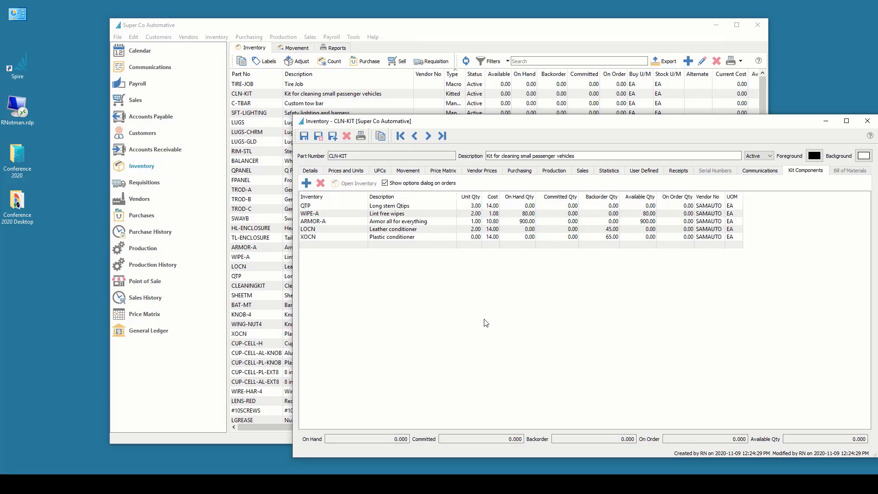
Turn off showing the options dialog on orders for the kit, then save and close the item
{"action": "left_click", "coordinate": [385, 183]}
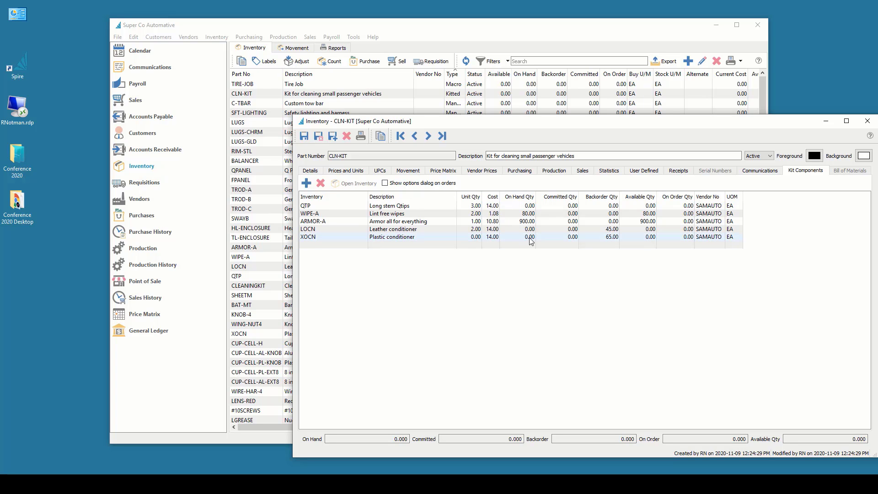
{"action": "left_click", "coordinate": [319, 137]}
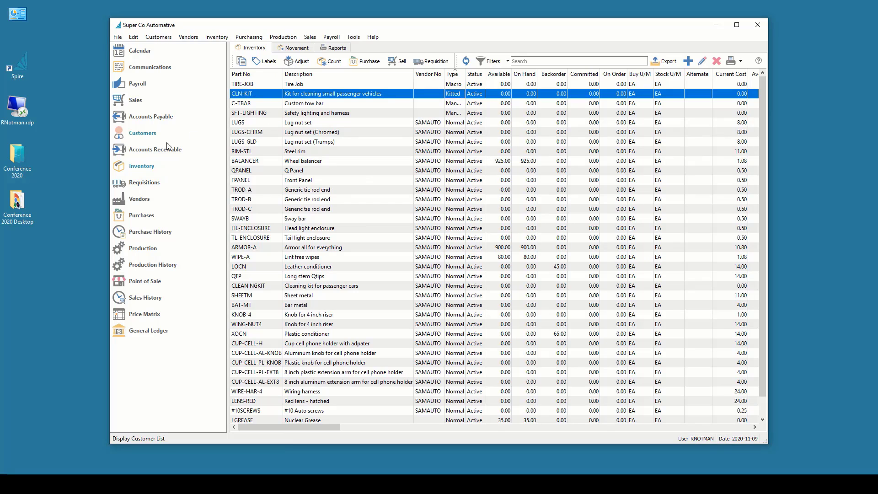
Create a new sales order for customer AUTOZONE
{"action": "left_click", "coordinate": [134, 102]}
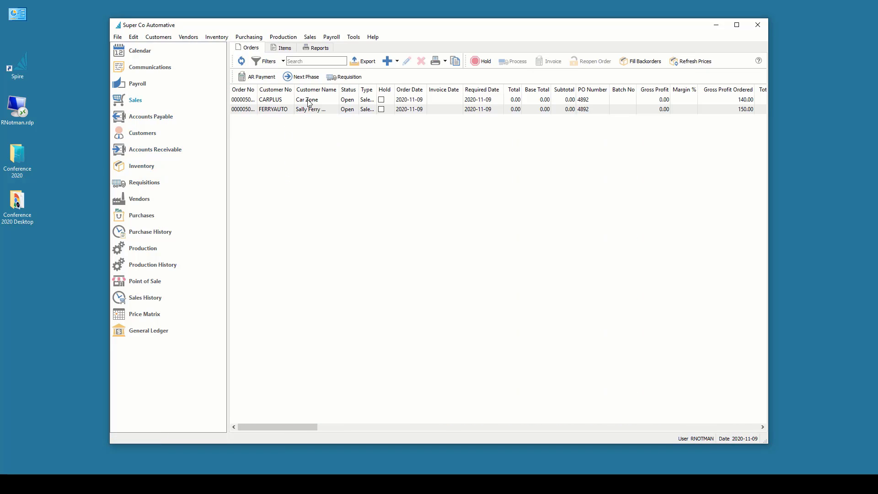
{"action": "left_click", "coordinate": [388, 61]}
{"action": "key", "text": "Return"}
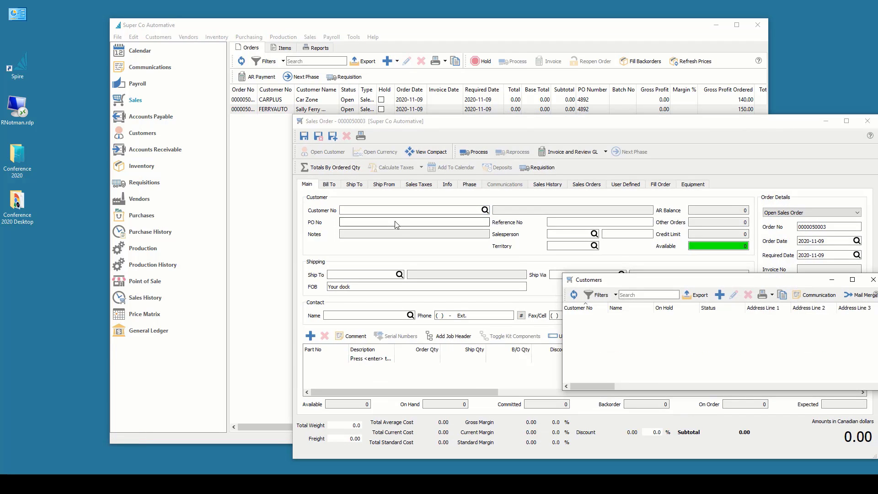
{"action": "key", "text": "Down"}
{"action": "key", "text": "Return"}
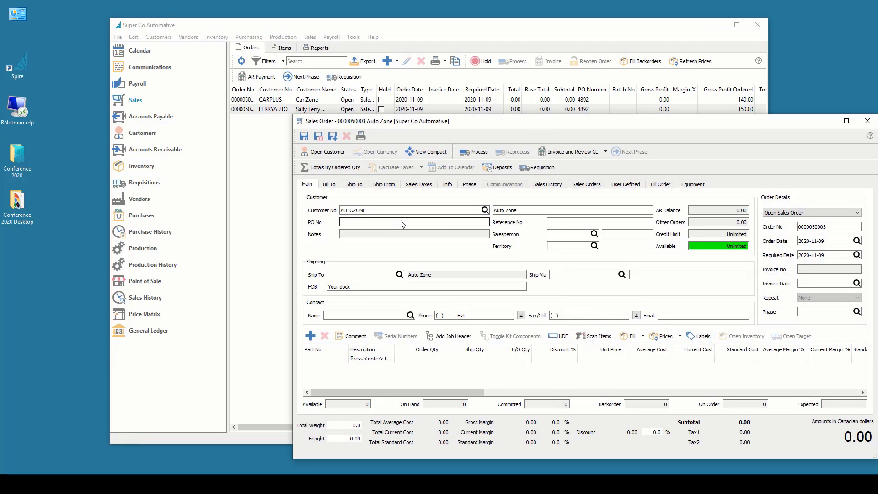
Add part CLN-KIT to the sales order, accept the backorder, and show the kit's components in the enlarged order window
{"action": "left_click", "coordinate": [329, 360]}
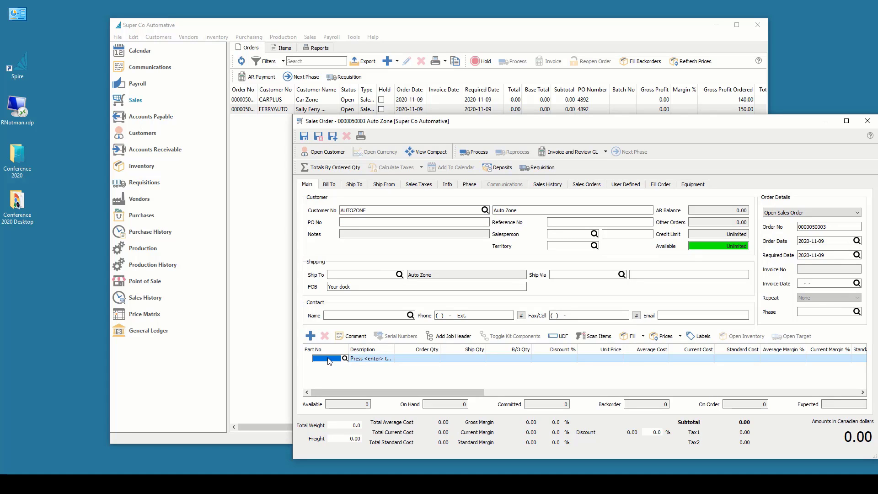
{"action": "type", "text": "LN-KI"}
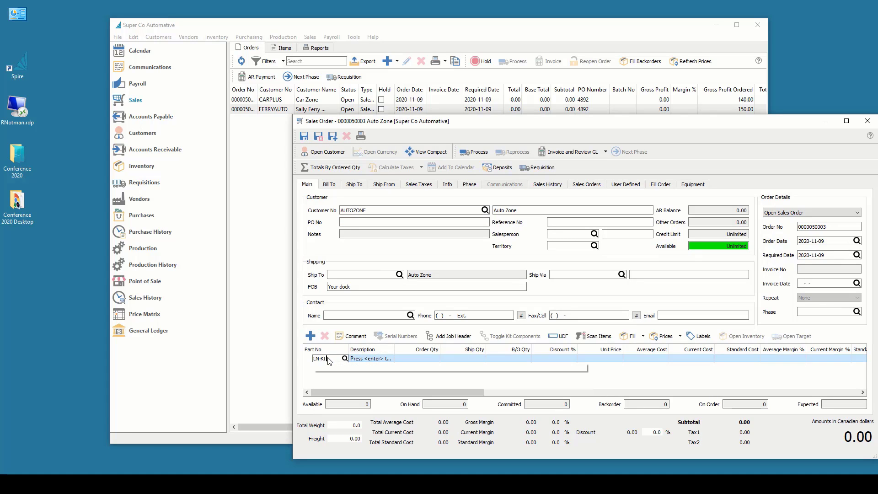
{"action": "type", "text": "T"}
{"action": "key", "text": "Return"}
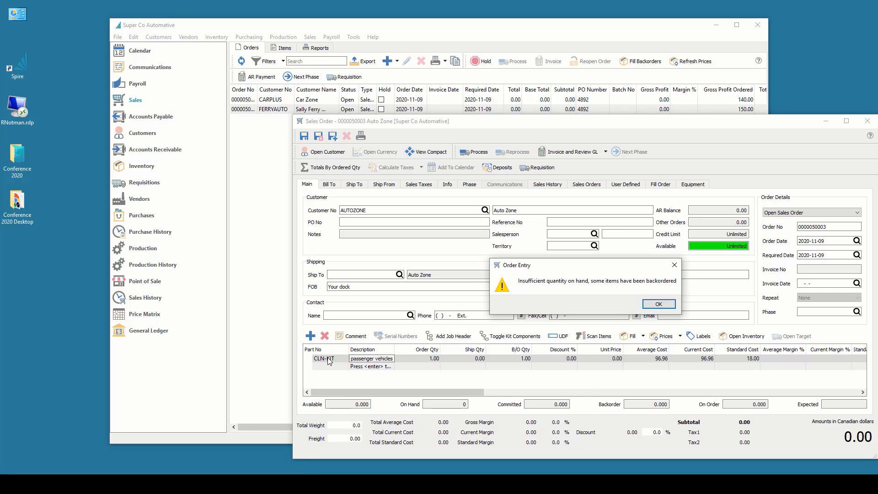
{"action": "key", "text": "Return"}
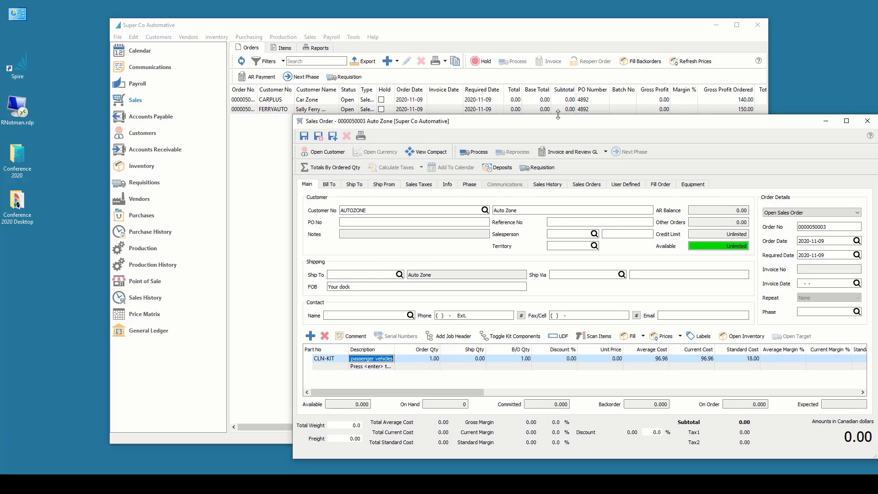
{"action": "left_click_drag", "start_coordinate": [561, 114], "coordinate": [551, 49]}
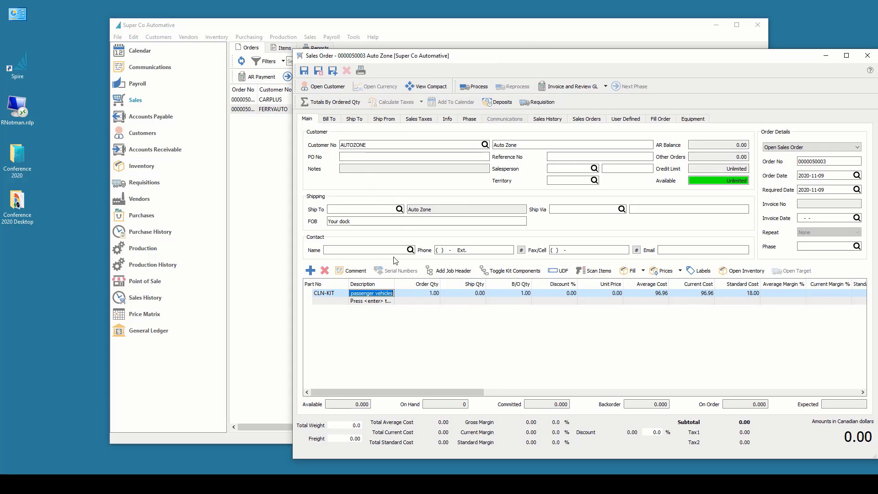
{"action": "left_click", "coordinate": [503, 272]}
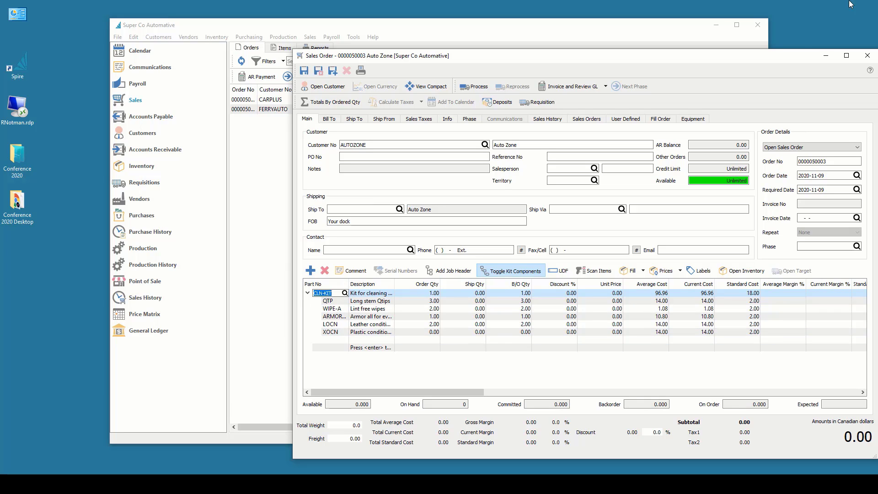
Bring up the inventory list and arrange the main window and the sales order beside each other
{"action": "left_click_drag", "start_coordinate": [521, 64], "coordinate": [649, 60]}
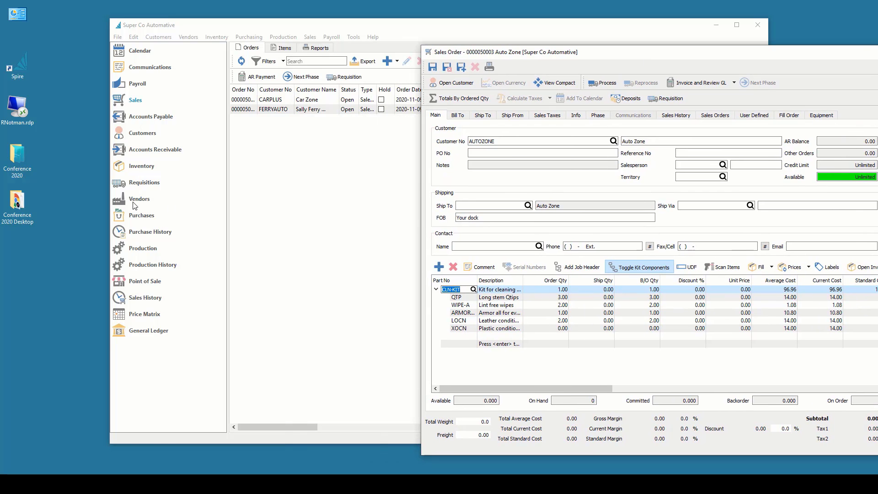
{"action": "left_click", "coordinate": [135, 167]}
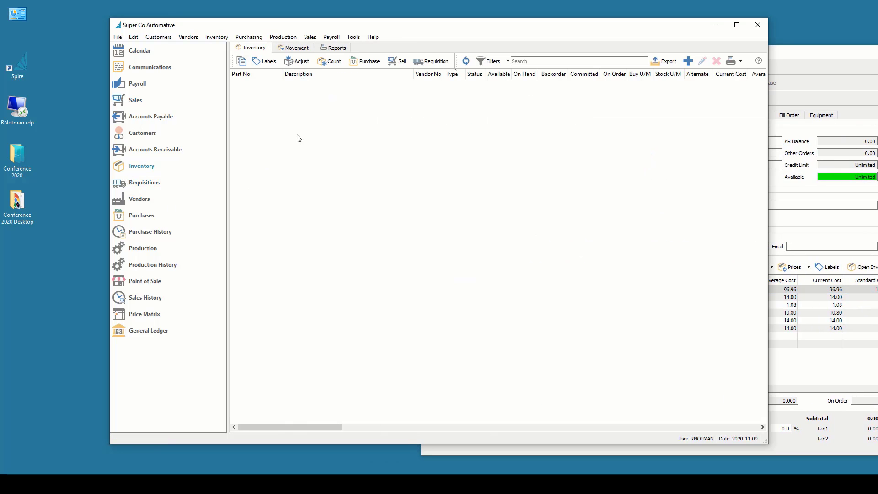
{"action": "left_click_drag", "start_coordinate": [638, 26], "coordinate": [580, 21]}
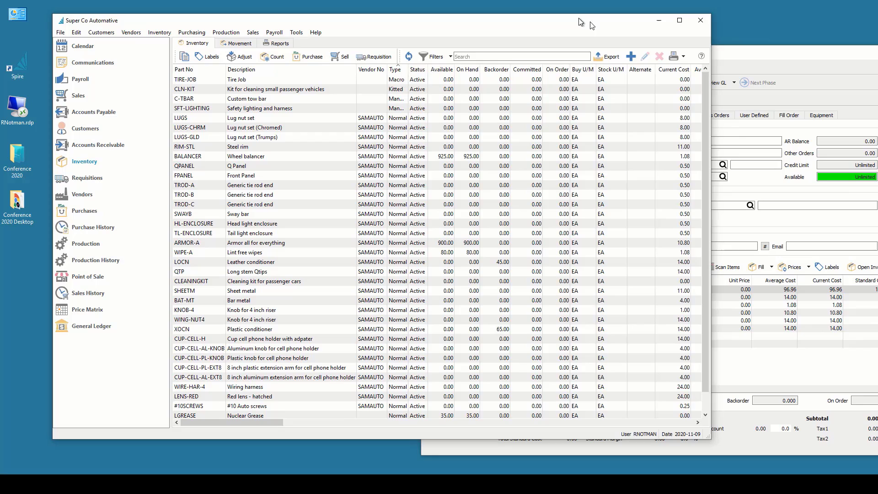
{"action": "left_click", "coordinate": [735, 54]}
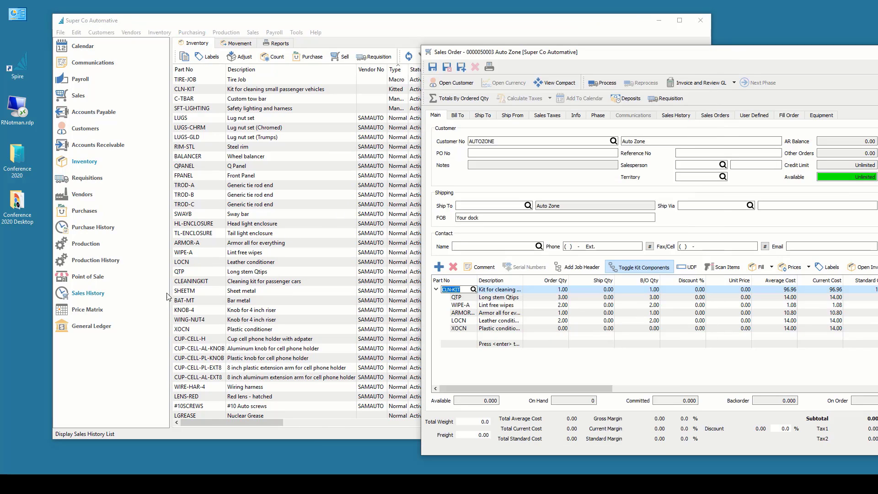
Sort the inventory list by part number and move the sales order window clear of the list
{"action": "scroll", "coordinate": [206, 270], "scroll_direction": "down", "scroll_amount": 1}
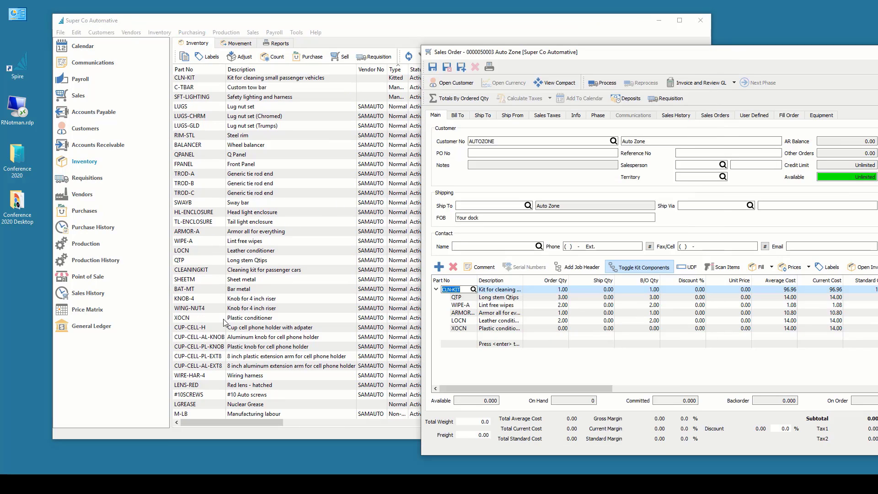
{"action": "left_click", "coordinate": [211, 207]}
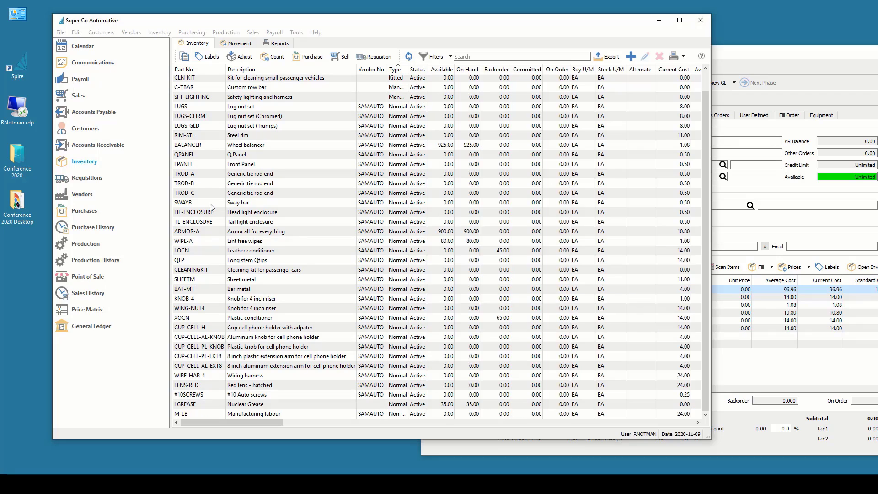
{"action": "left_click", "coordinate": [184, 69]}
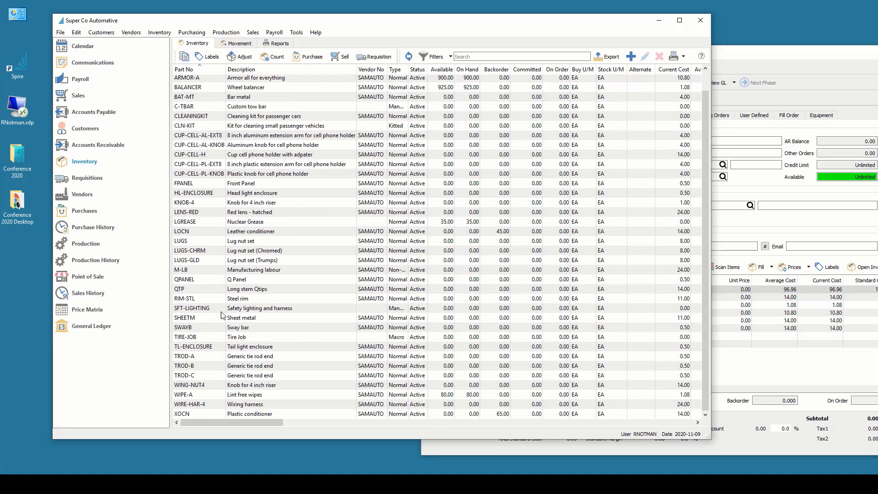
{"action": "scroll", "coordinate": [217, 370], "scroll_direction": "up", "scroll_amount": 1}
{"action": "left_click", "coordinate": [189, 302]}
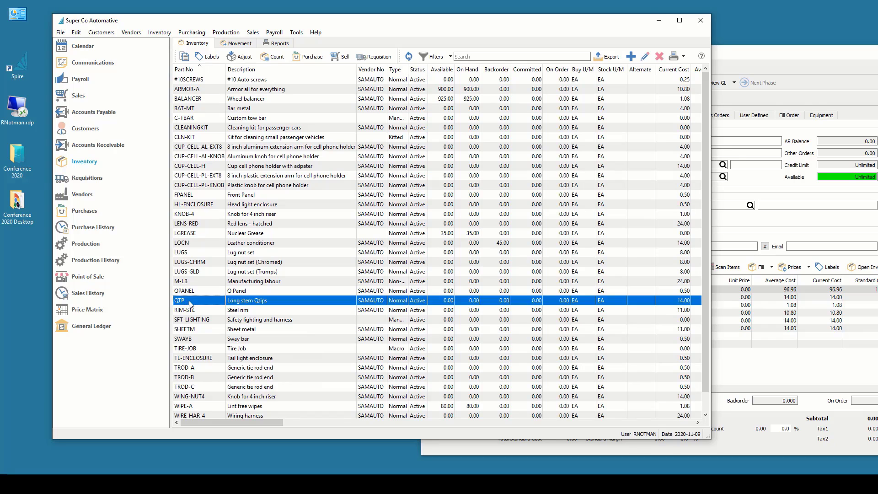
{"action": "left_click", "coordinate": [722, 57]}
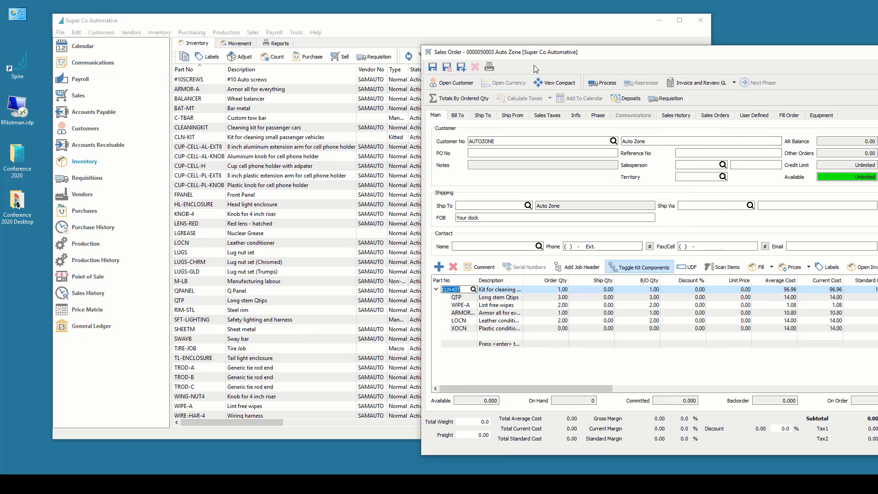
{"action": "left_click_drag", "start_coordinate": [531, 45], "coordinate": [826, 55]}
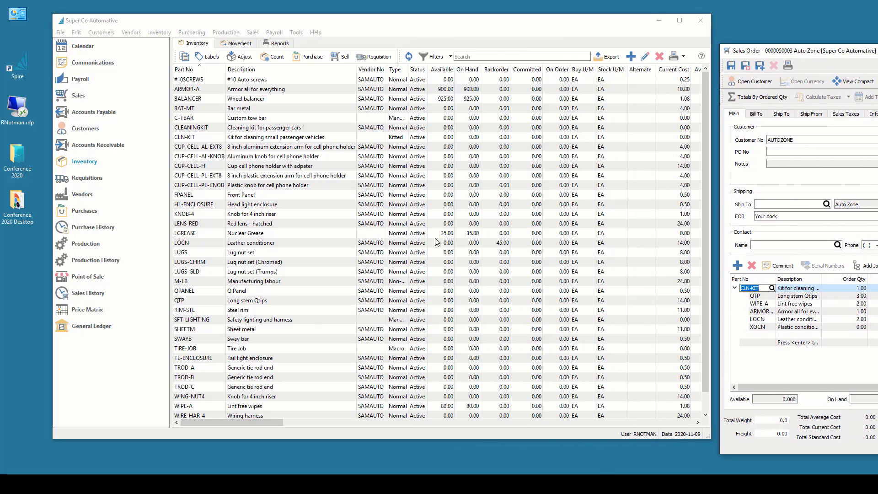
Start an inventory adjustment for the parts QTP, WIPE-A, ARMOR-A and LOCN
{"action": "left_click", "coordinate": [212, 350]}
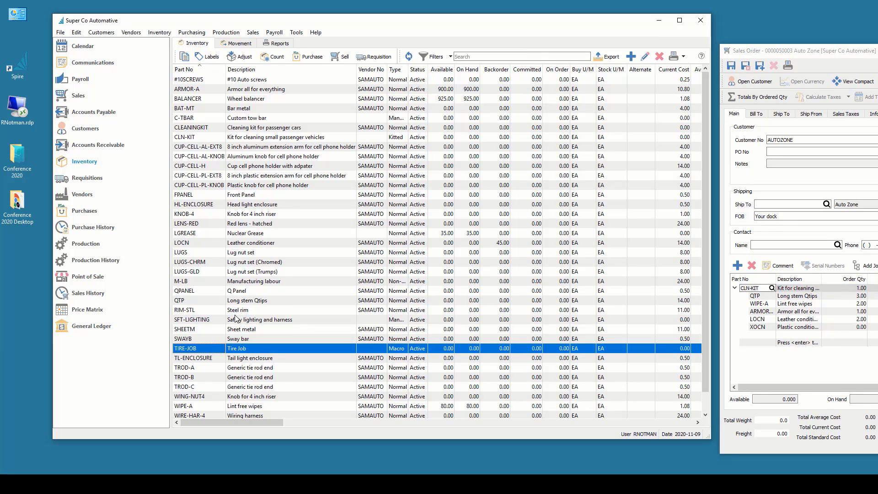
{"action": "type", "text": "q"}
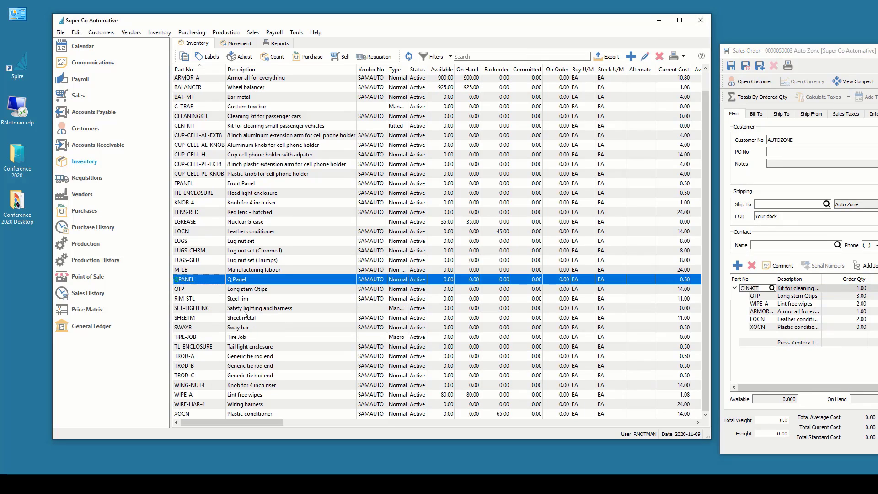
{"action": "left_click", "coordinate": [214, 292]}
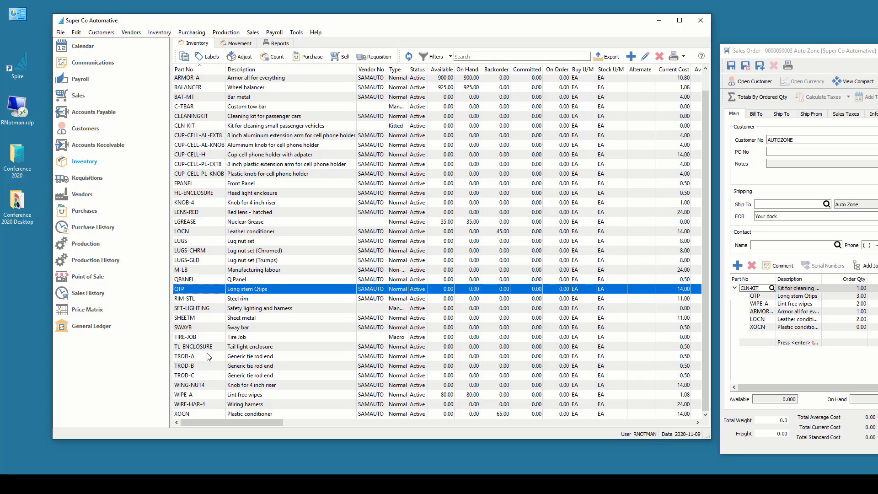
{"action": "left_click", "coordinate": [195, 395], "text": "ctrl"}
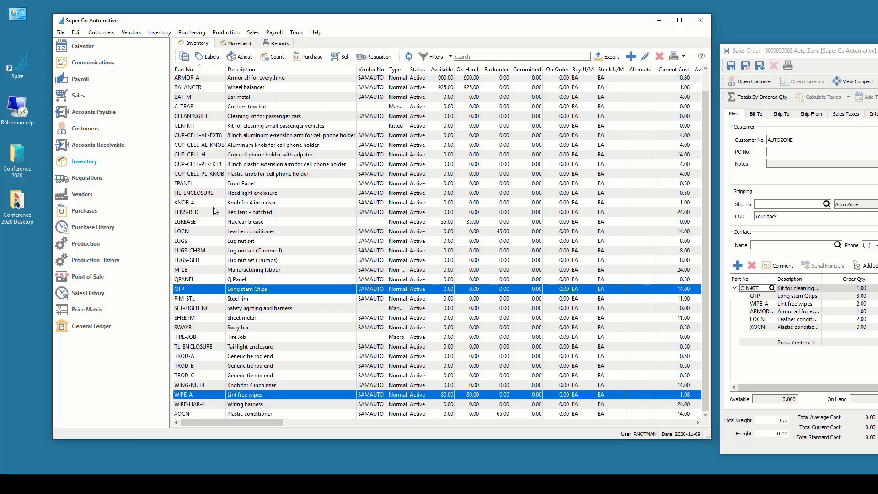
{"action": "left_click", "coordinate": [185, 78], "text": "ctrl"}
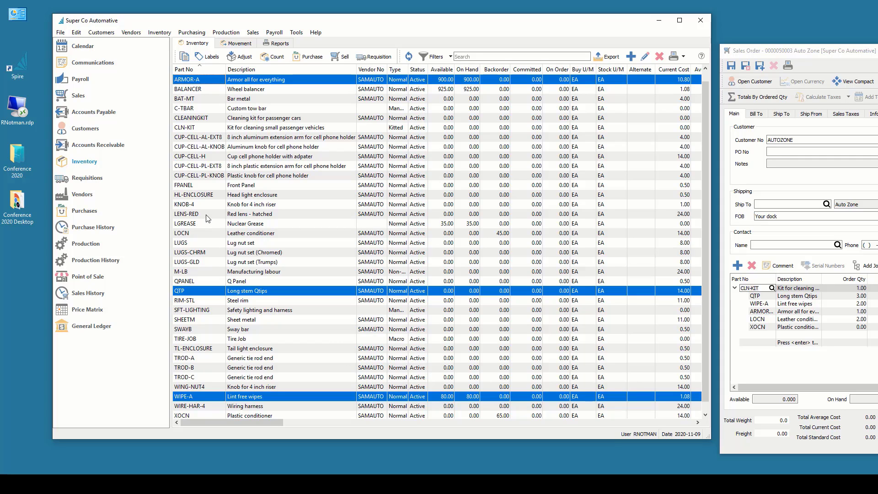
{"action": "left_click", "coordinate": [196, 233], "text": "ctrl"}
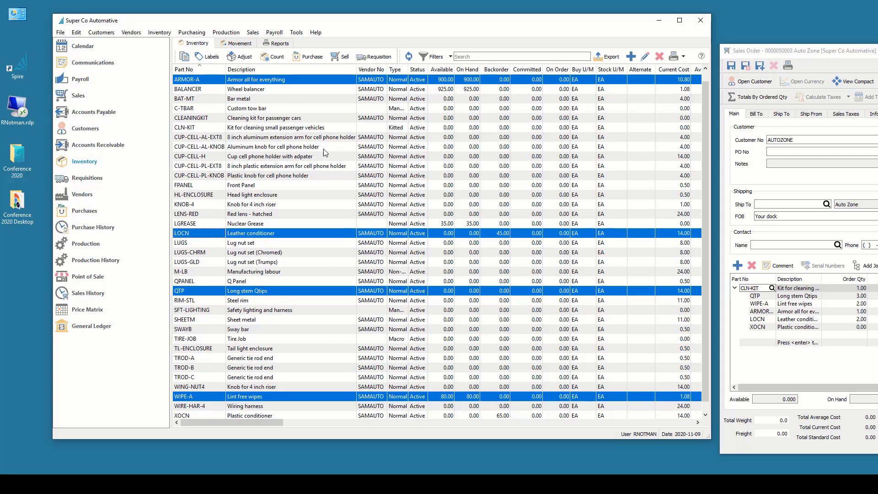
{"action": "left_click", "coordinate": [241, 57]}
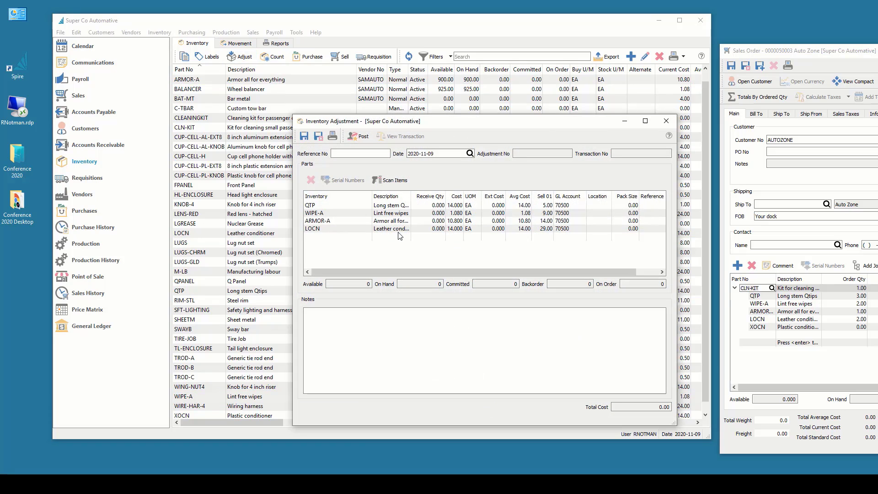
Set the receive quantity to 99 for each of the parts QTP, WIPE-A, ARMOR-A and LOCN in the adjustment
{"action": "left_click", "coordinate": [410, 207]}
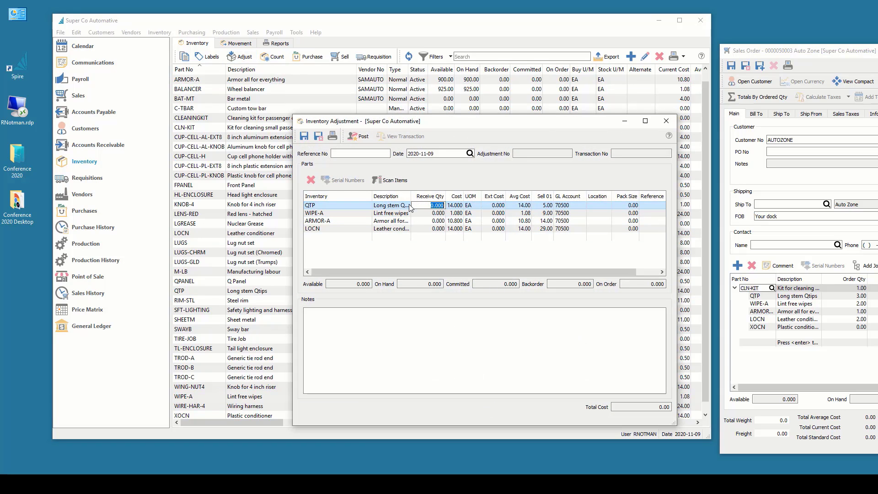
{"action": "type", "text": "99"}
{"action": "key", "text": "Return"}
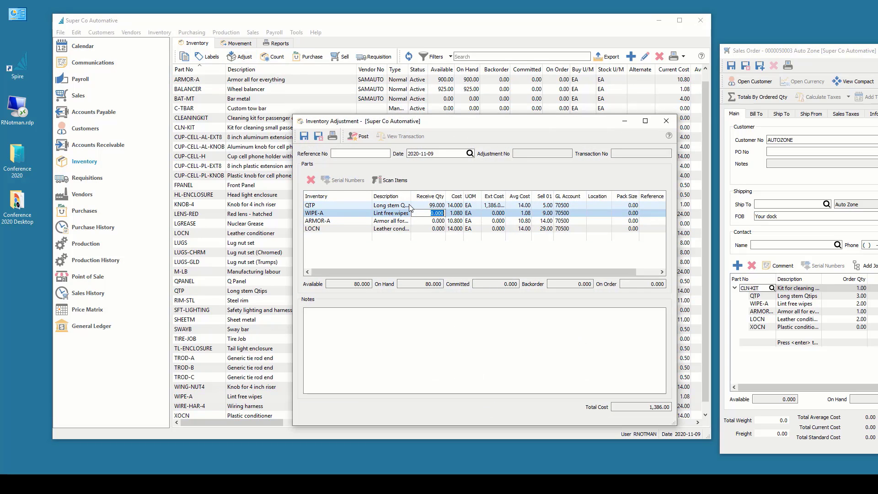
{"action": "type", "text": "99"}
{"action": "key", "text": "Return"}
{"action": "type", "text": "99"}
{"action": "key", "text": "Return"}
{"action": "type", "text": "99"}
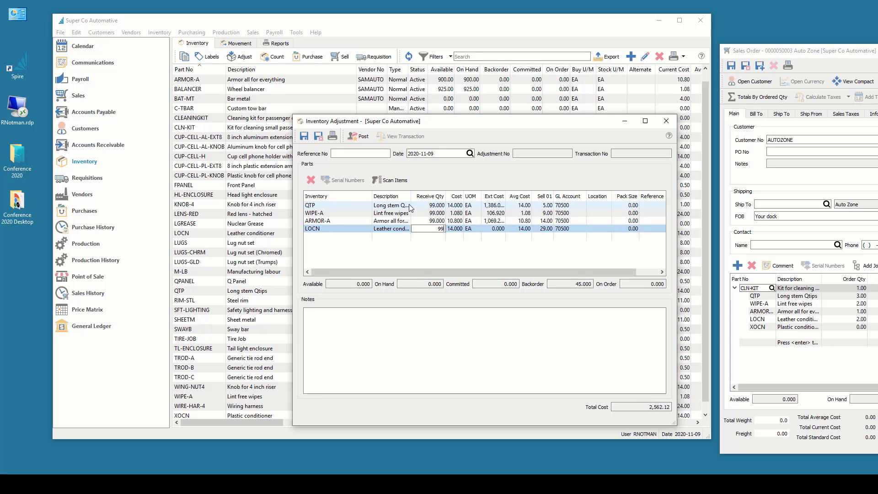
{"action": "key", "text": "Return"}
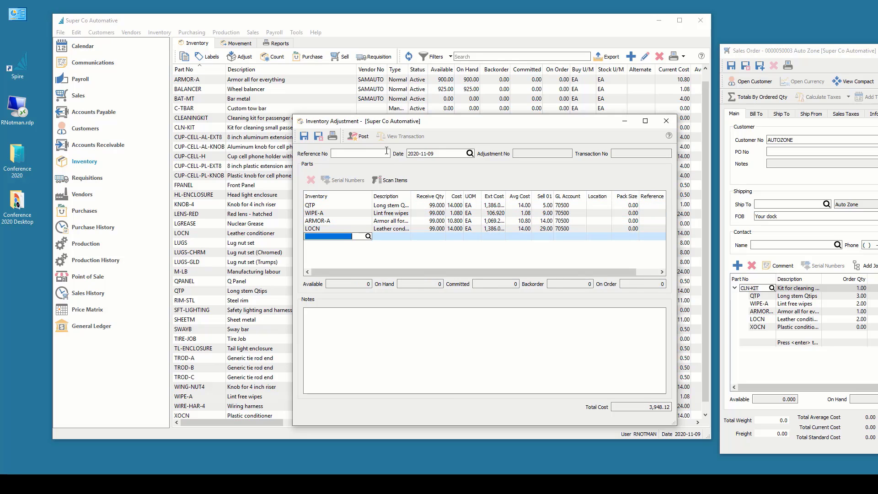
Post the inventory adjustment without printing a report, close it and check the component stock in the inventory list
{"action": "left_click", "coordinate": [359, 137]}
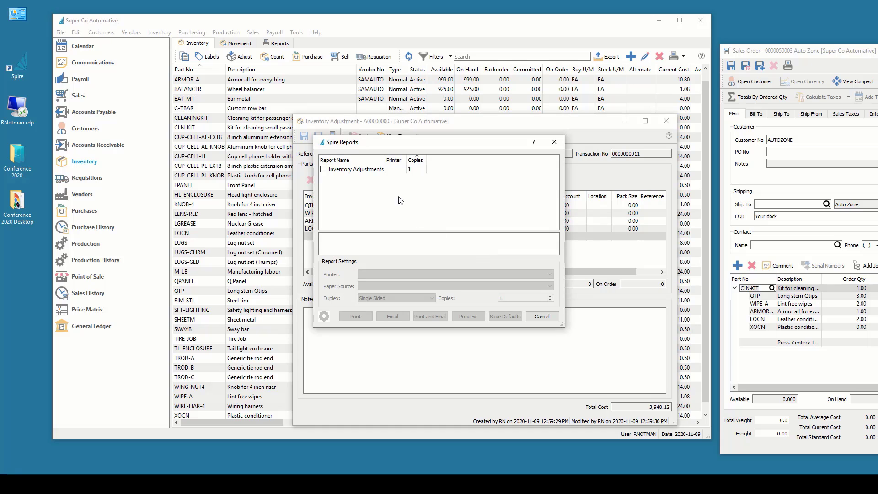
{"action": "left_click", "coordinate": [541, 317]}
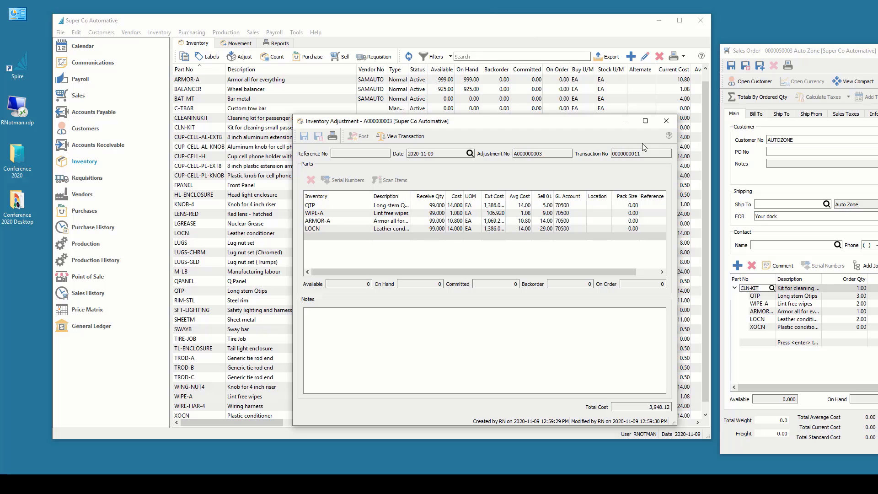
{"action": "left_click", "coordinate": [666, 121]}
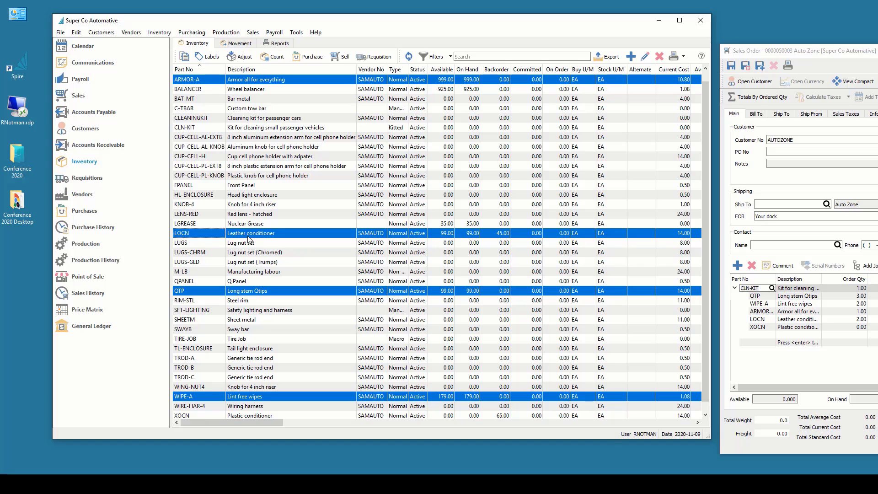
{"action": "scroll", "coordinate": [256, 304], "scroll_direction": "down", "scroll_amount": 1}
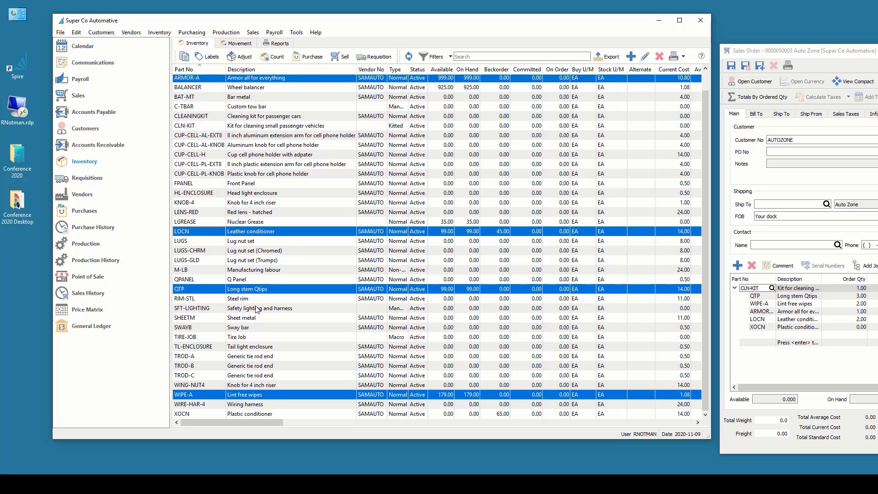
Save and close the Auto Zone sales order, reopen it from the sales orders list and ship the available inventory
{"action": "left_click_drag", "start_coordinate": [818, 50], "coordinate": [279, 44]}
{"action": "left_click", "coordinate": [207, 59]}
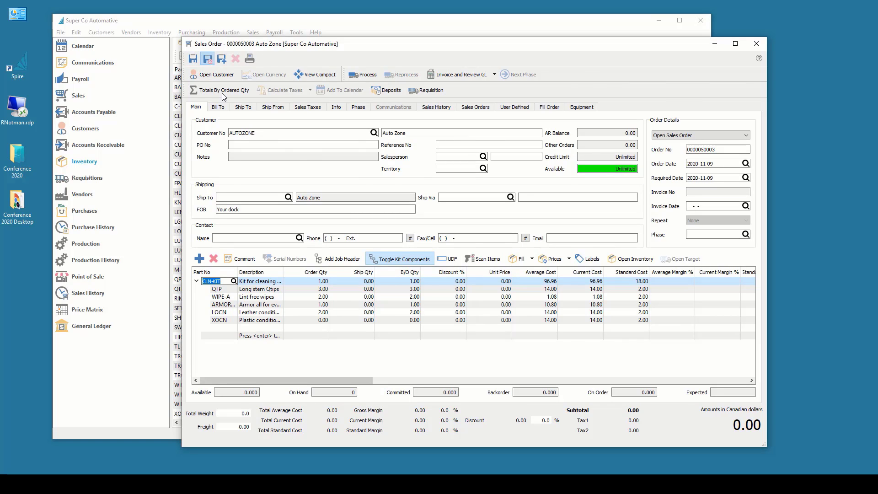
{"action": "left_click", "coordinate": [77, 96]}
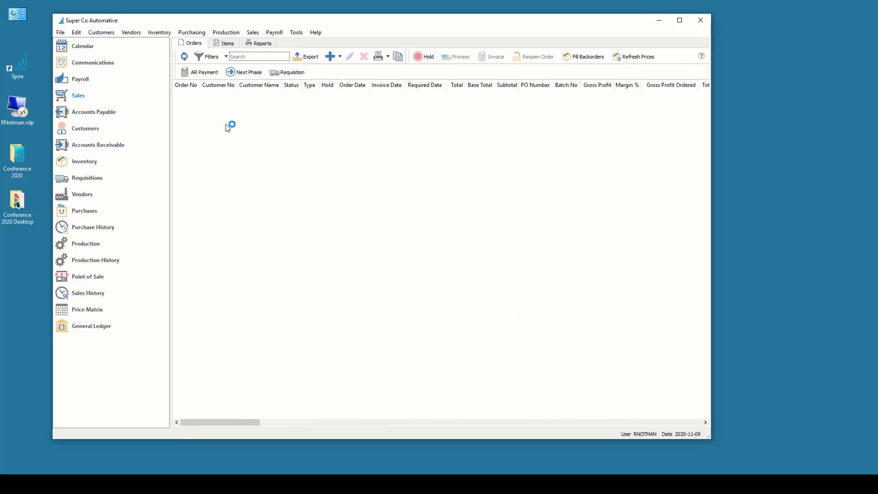
{"action": "left_click", "coordinate": [213, 116]}
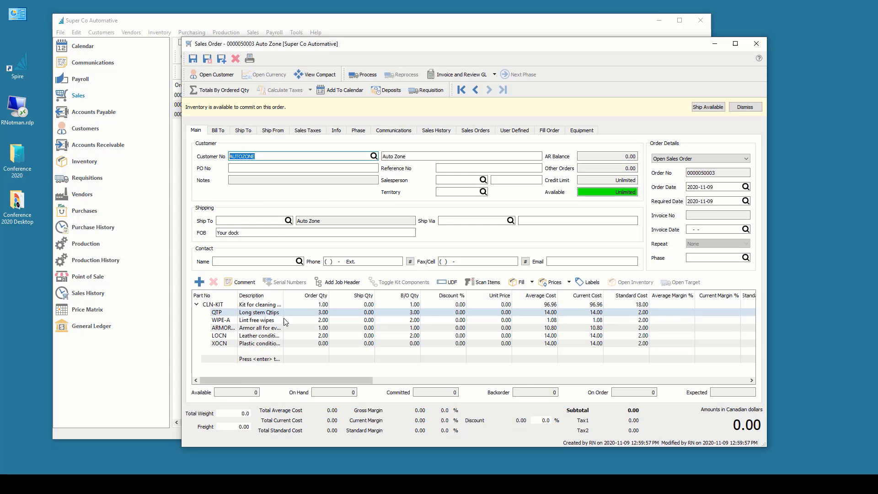
{"action": "left_click", "coordinate": [699, 107]}
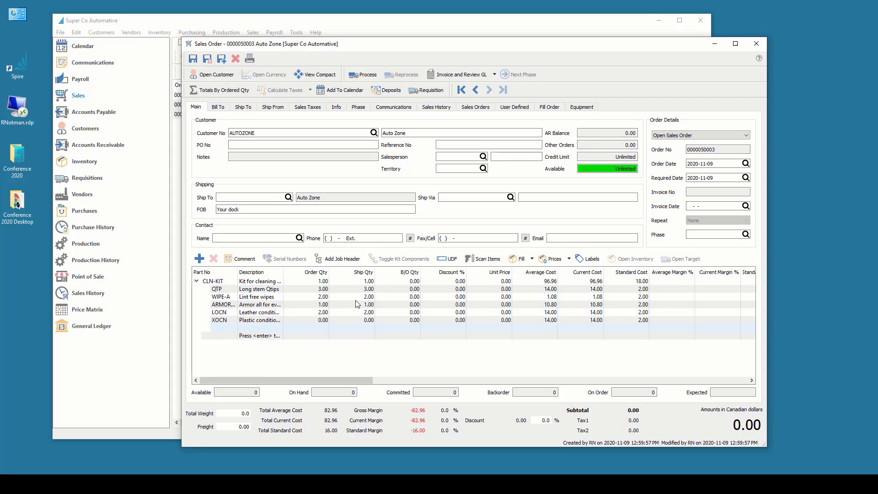
Hide the component lines of CLN-KIT on the order and set the kit's unit price to 200
{"action": "left_click", "coordinate": [385, 281]}
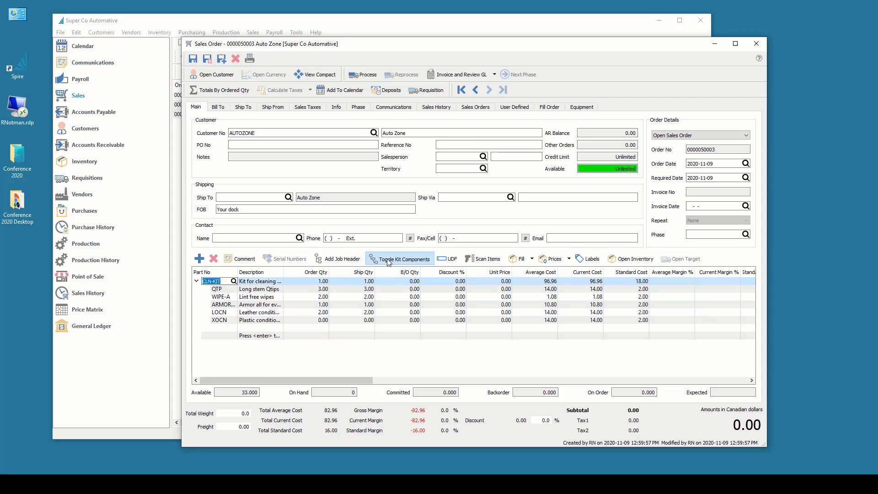
{"action": "left_click", "coordinate": [399, 259]}
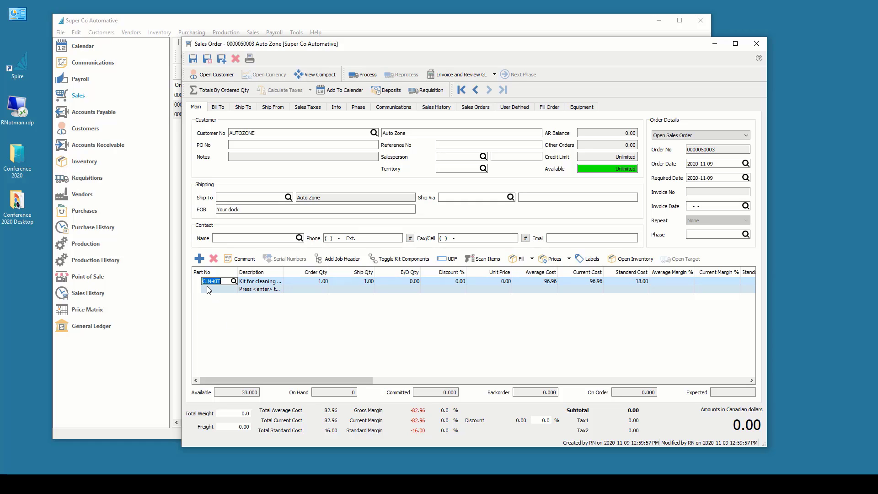
{"action": "left_click", "coordinate": [478, 282]}
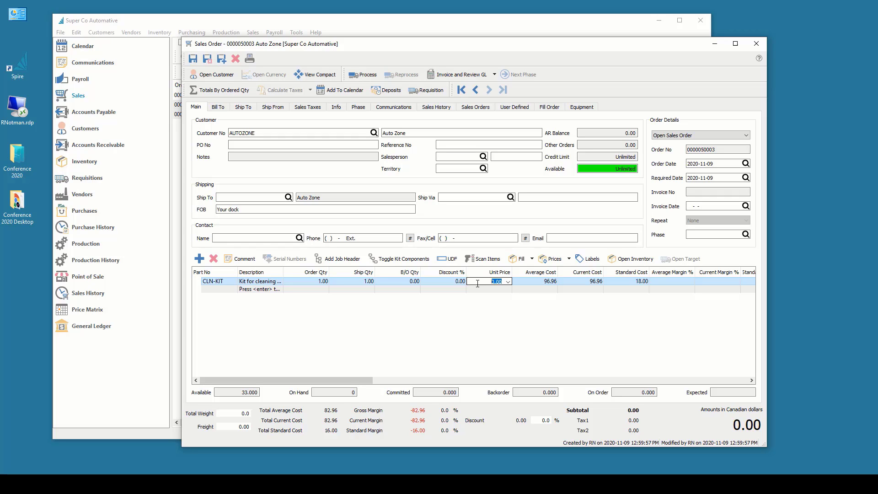
{"action": "type", "text": "200"}
{"action": "key", "text": "Tab"}
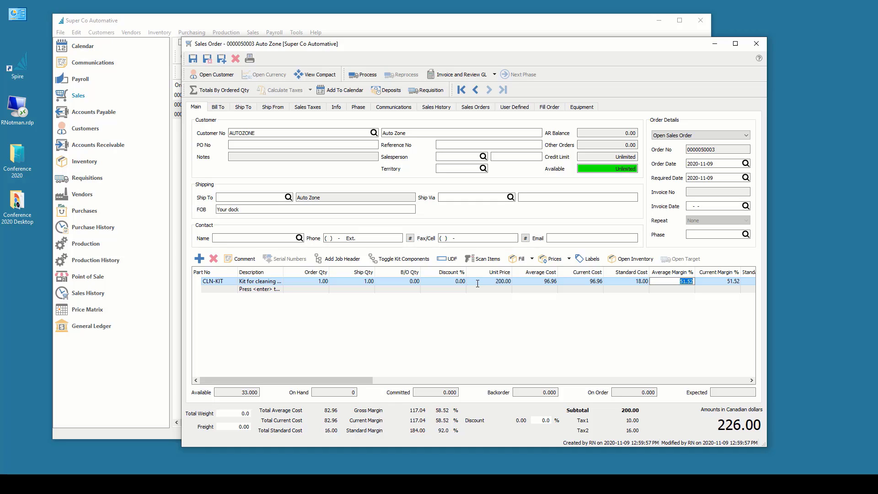
{"action": "key", "text": "Return"}
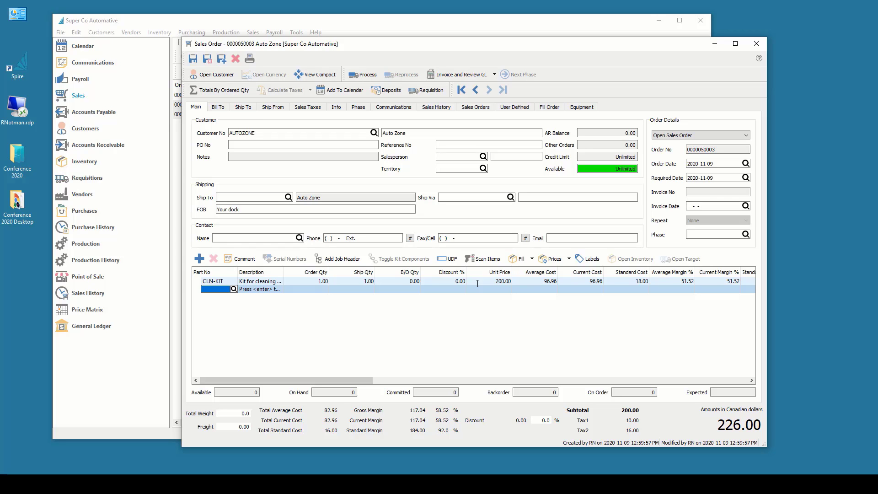
Invoice the sales order without the GL review and charge the payment on account
{"action": "left_click", "coordinate": [495, 75]}
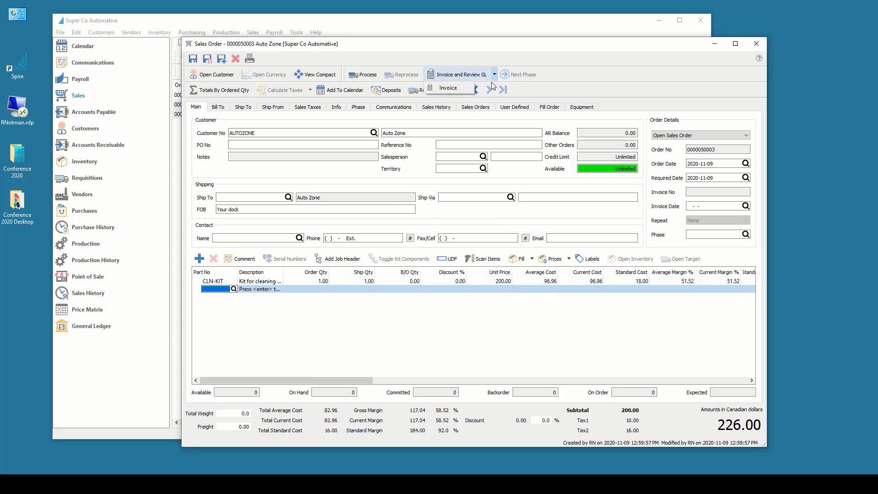
{"action": "left_click", "coordinate": [462, 89]}
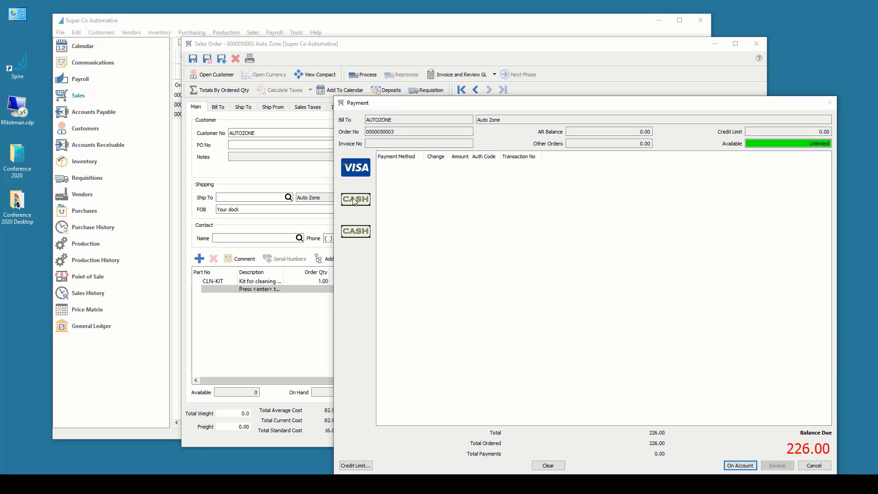
{"action": "left_click", "coordinate": [736, 466]}
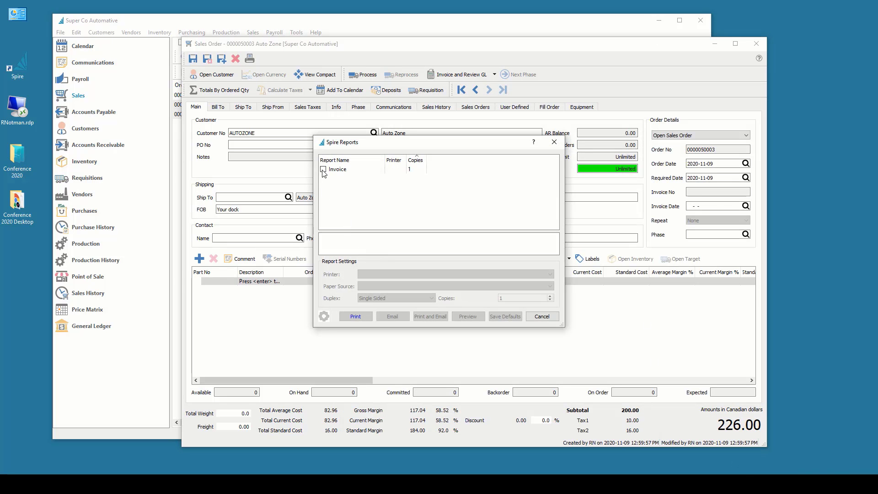
Preview the Invoice report, look over its line items and totals, and close the preview
{"action": "left_click", "coordinate": [323, 169]}
{"action": "left_click", "coordinate": [459, 317]}
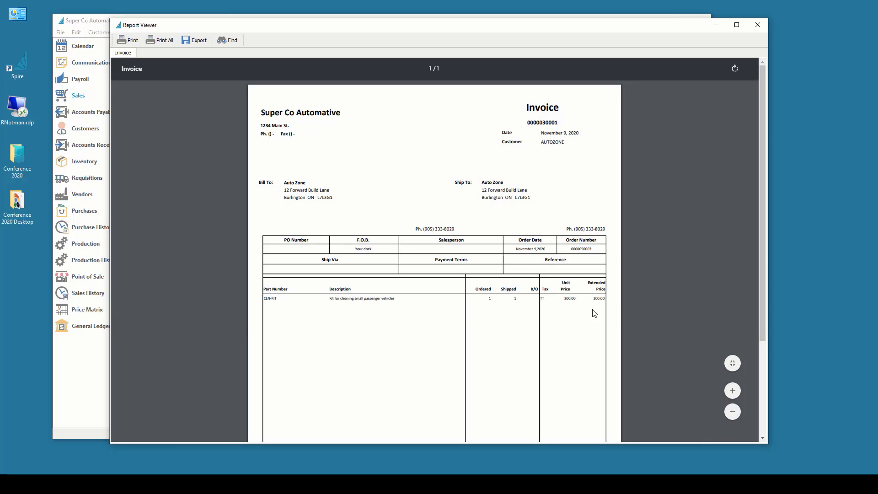
{"action": "scroll", "coordinate": [593, 311], "scroll_direction": "down", "scroll_amount": 3}
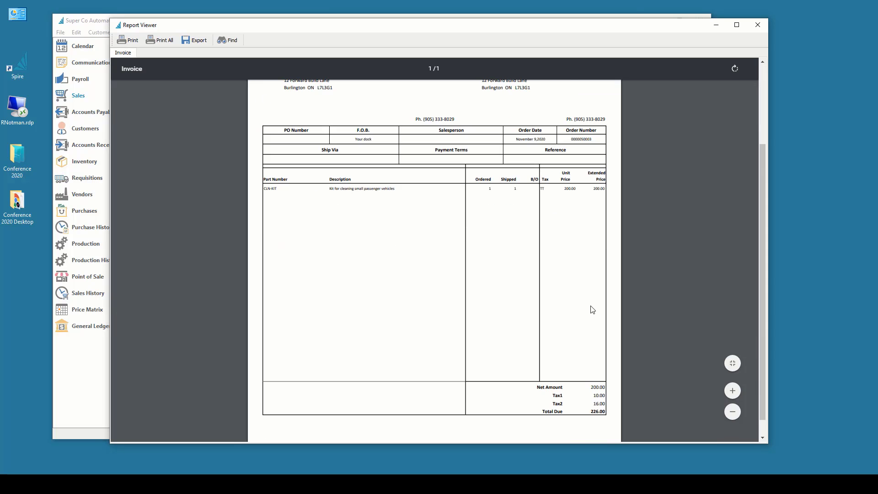
{"action": "scroll", "coordinate": [484, 288], "scroll_direction": "up", "scroll_amount": 3}
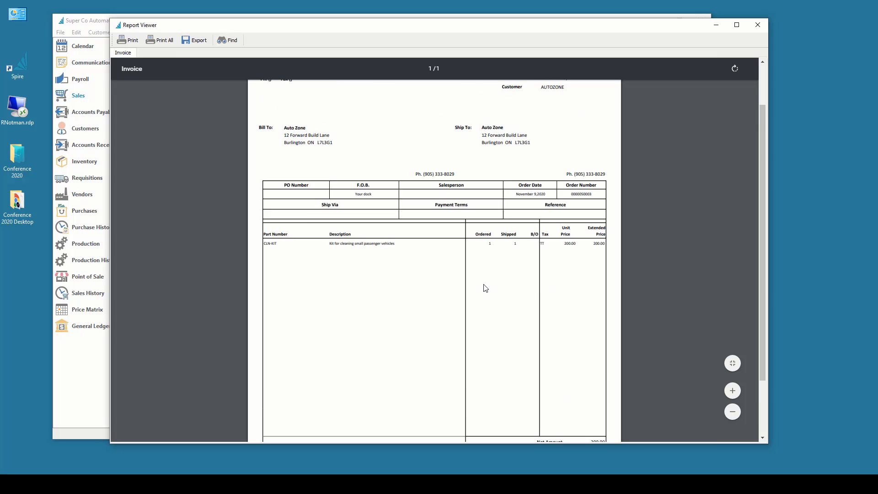
{"action": "scroll", "coordinate": [483, 283], "scroll_direction": "up", "scroll_amount": 1}
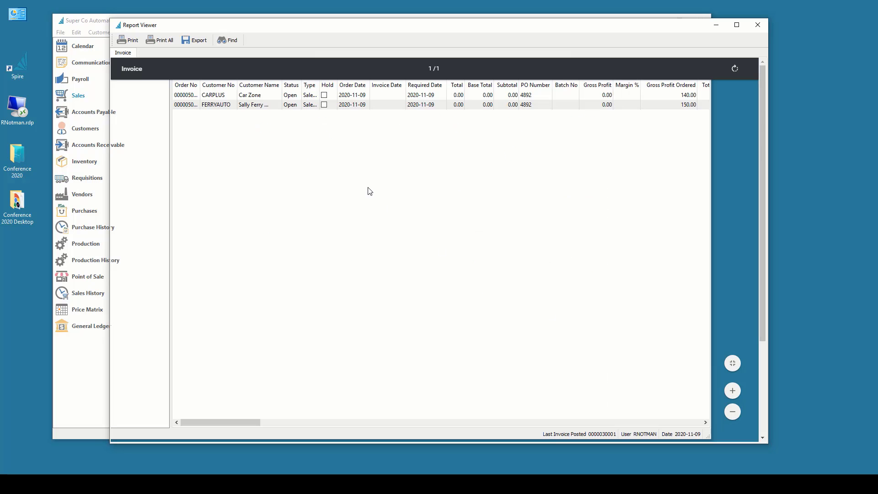
{"action": "scroll", "coordinate": [411, 210], "scroll_direction": "down", "scroll_amount": 3}
{"action": "scroll", "coordinate": [410, 210], "scroll_direction": "up", "scroll_amount": 3}
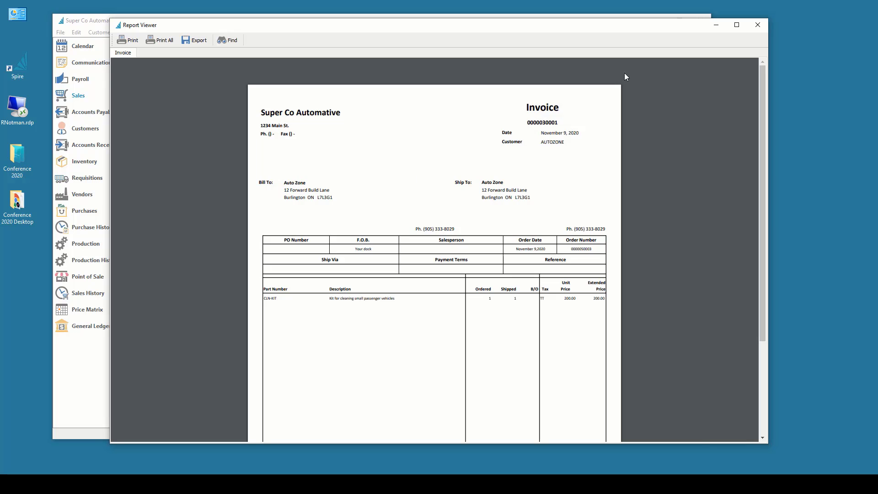
{"action": "left_click", "coordinate": [755, 26]}
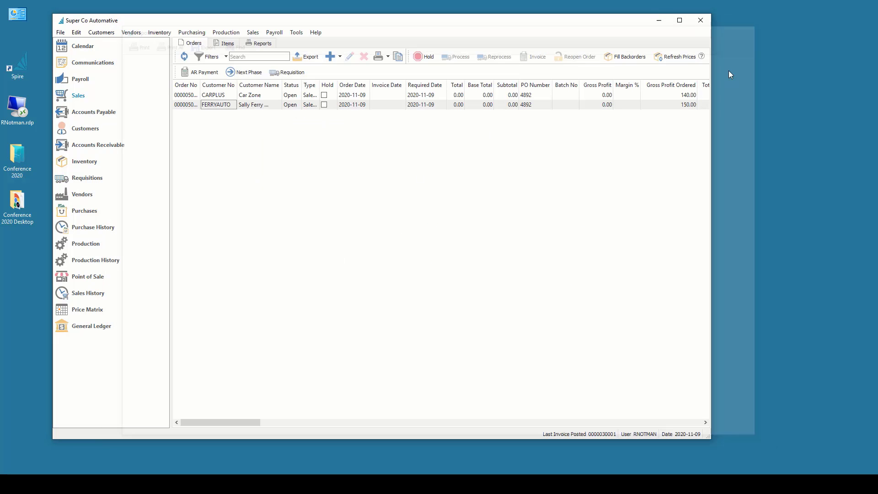
Find part QTP in the inventory list and open its record
{"action": "left_click", "coordinate": [95, 163]}
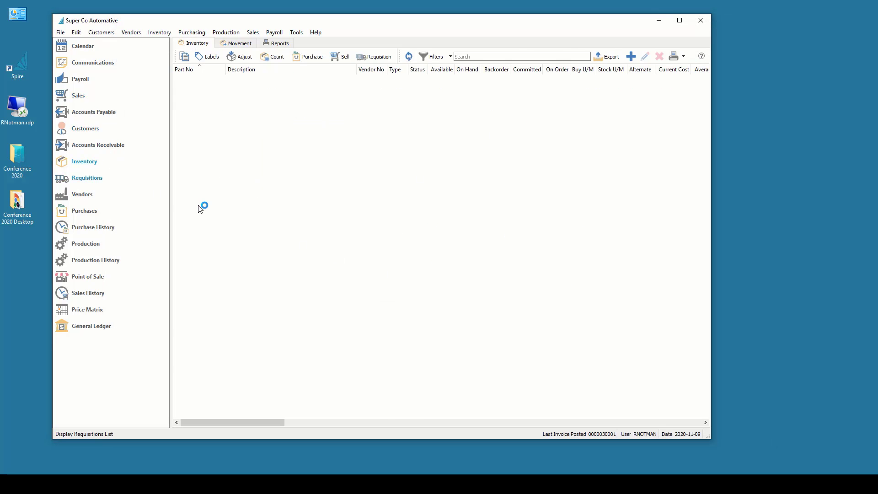
{"action": "left_click", "coordinate": [206, 205]}
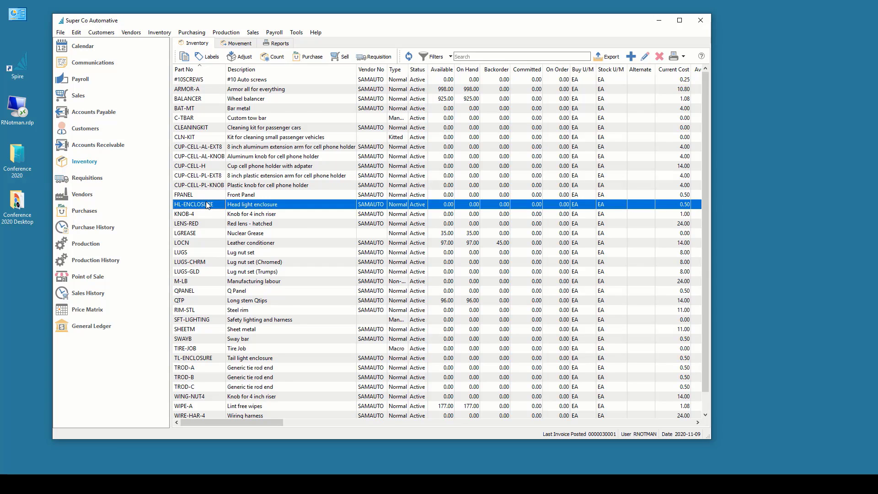
{"action": "type", "text": "qtp"}
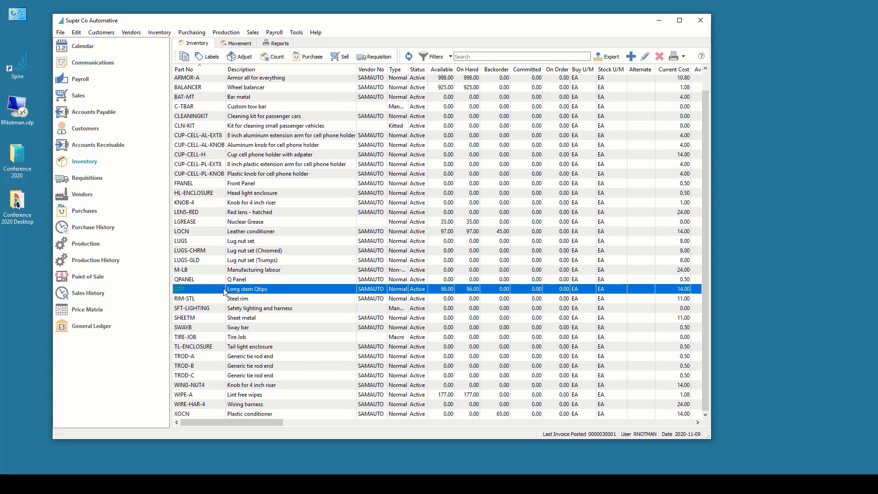
{"action": "double_click", "coordinate": [213, 294]}
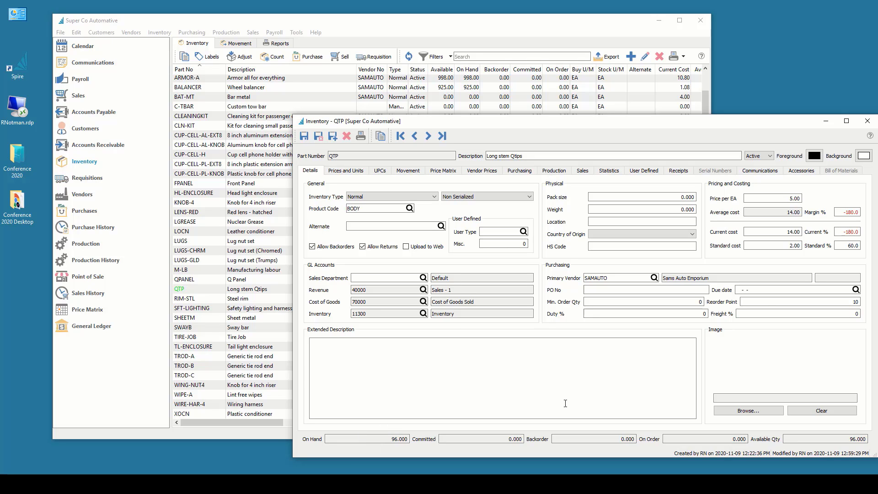
Review the sales history and statistics of part QTP, and close its record
{"action": "left_click", "coordinate": [587, 174]}
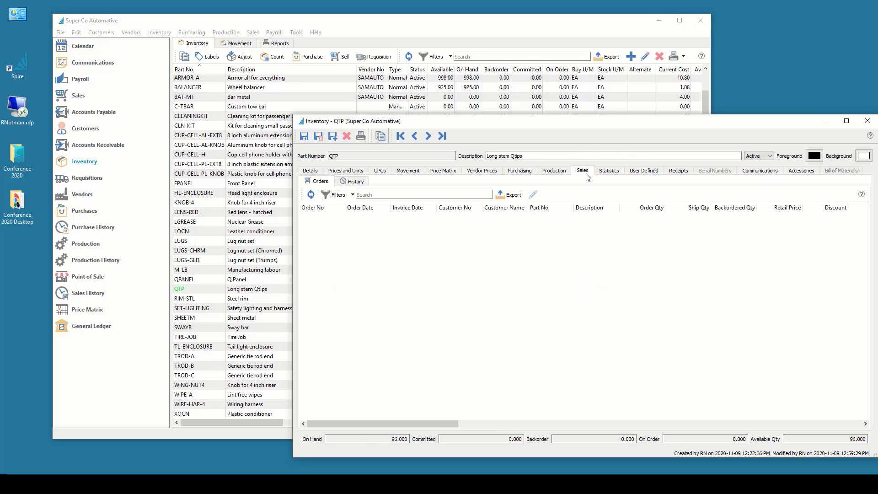
{"action": "left_click", "coordinate": [359, 182]}
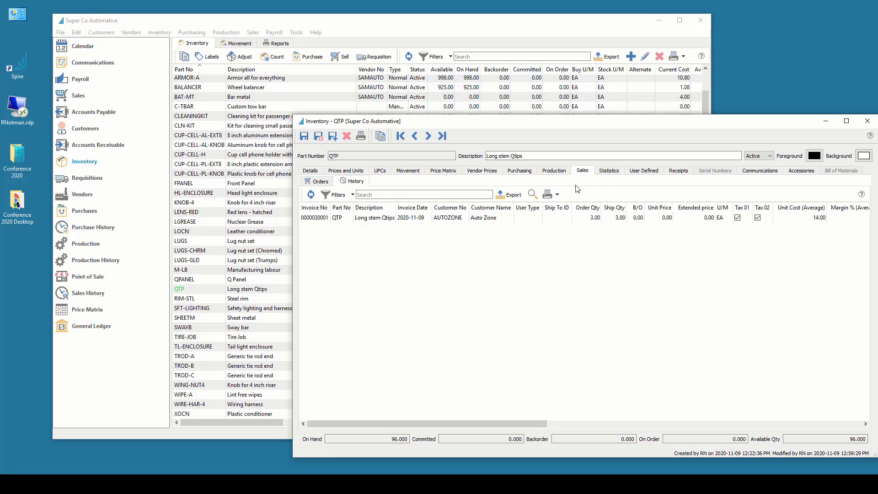
{"action": "left_click", "coordinate": [609, 171]}
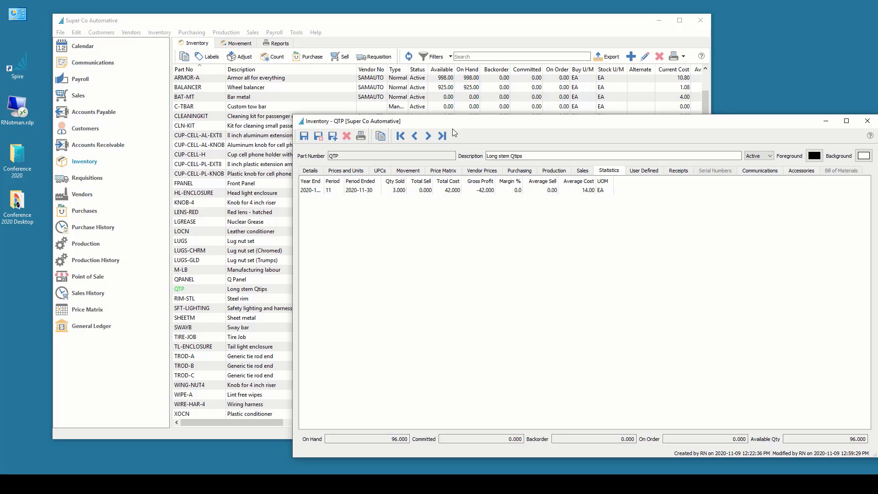
{"action": "left_click", "coordinate": [867, 121]}
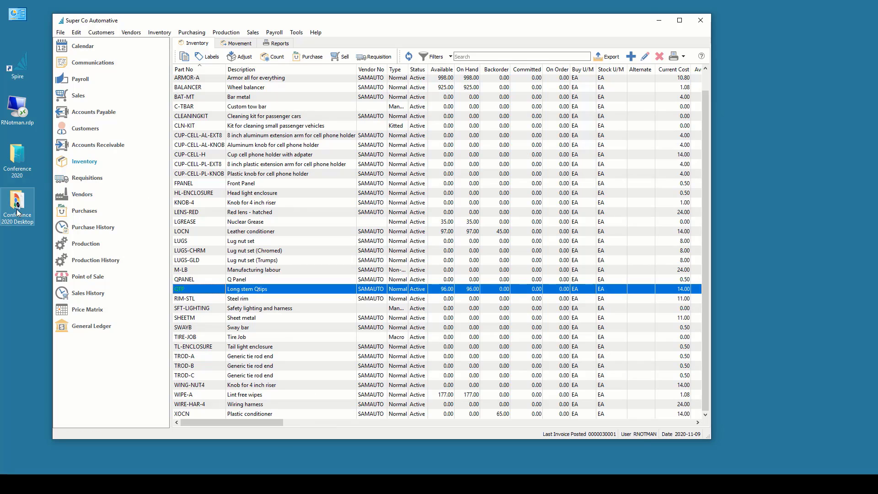
Open the Auto Zone invoice in the sales history, check its CLN-KIT line, and close it
{"action": "left_click", "coordinate": [95, 296]}
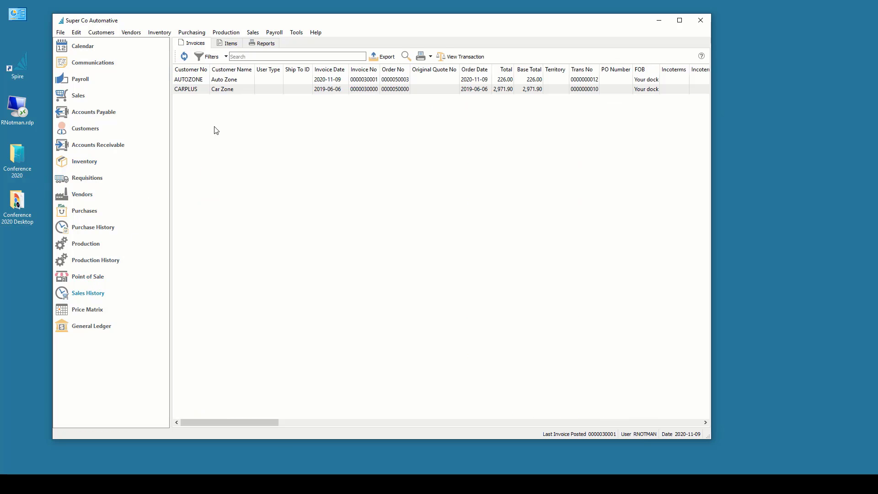
{"action": "double_click", "coordinate": [359, 81]}
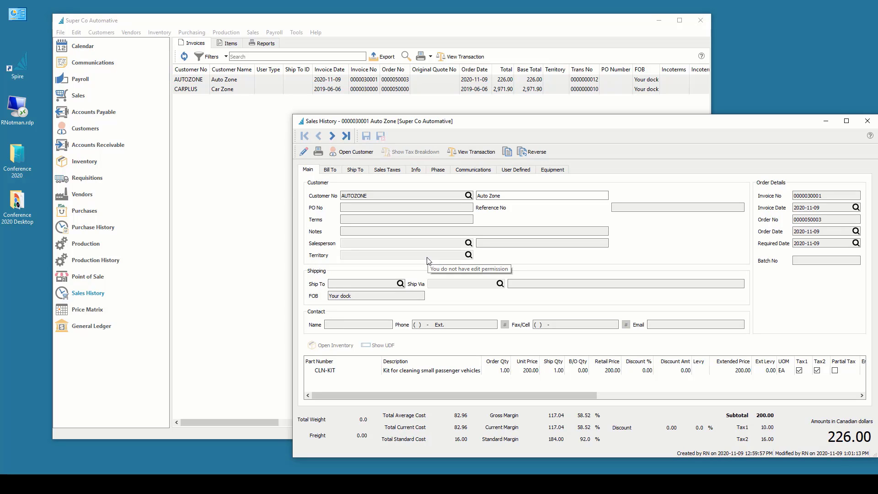
{"action": "left_click", "coordinate": [433, 371]}
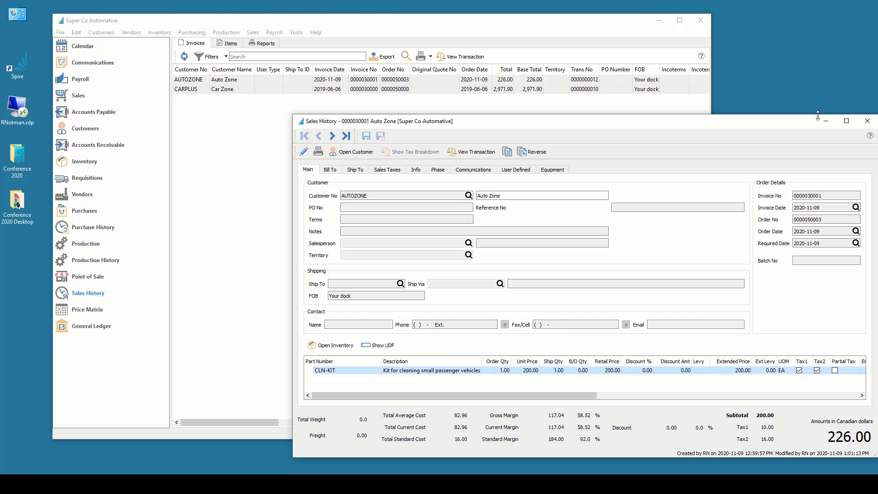
{"action": "left_click", "coordinate": [867, 121]}
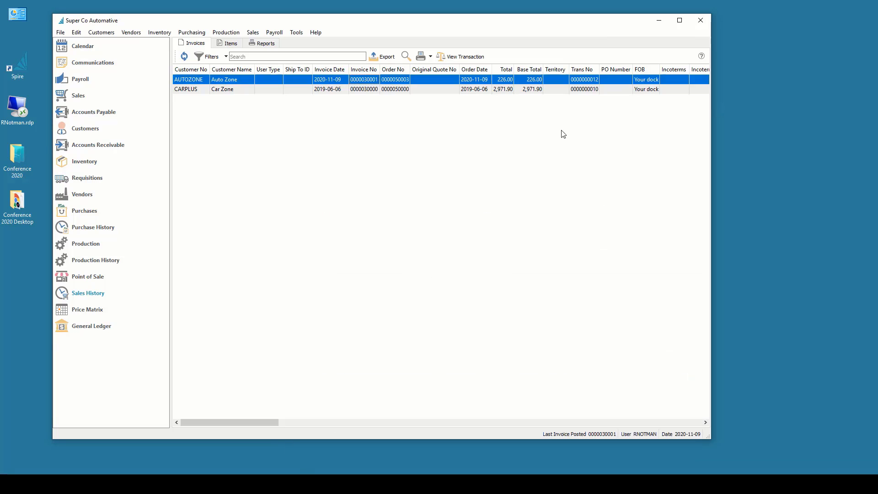
Enable the options dialog on orders in the kit components of inventory item CLN-KIT, and save and close its record
{"action": "left_click", "coordinate": [105, 164]}
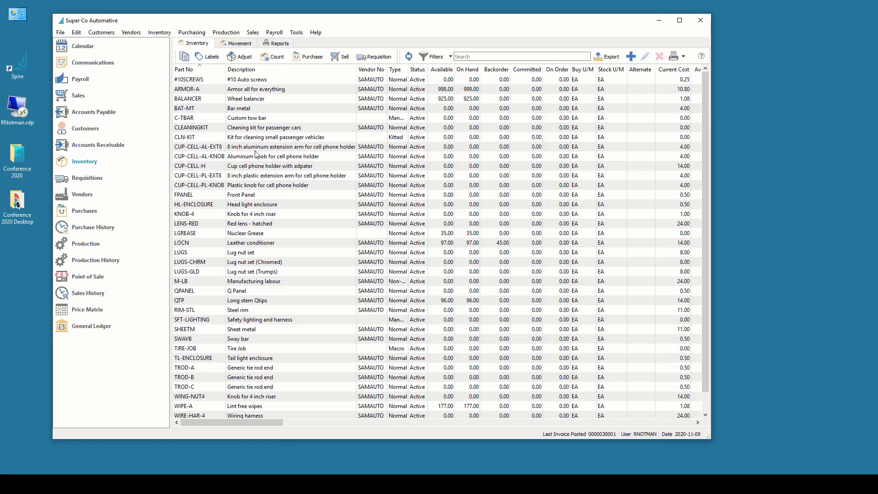
{"action": "double_click", "coordinate": [226, 140]}
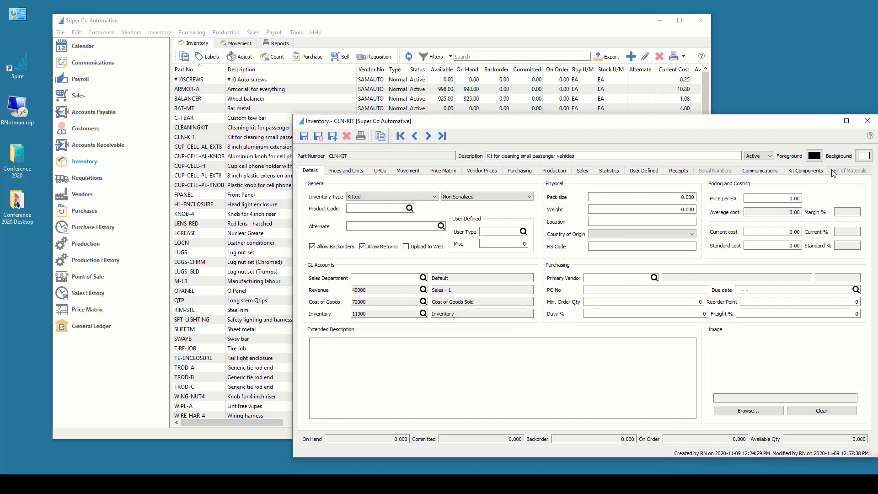
{"action": "left_click", "coordinate": [817, 171]}
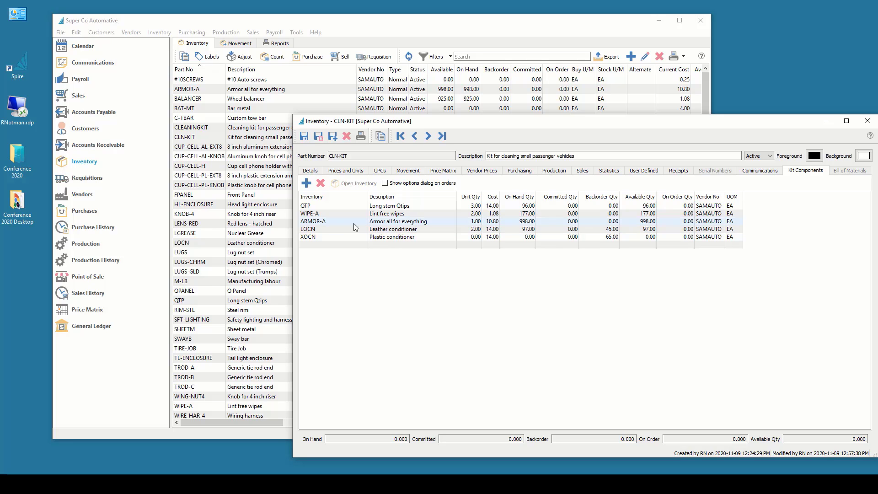
{"action": "left_click", "coordinate": [385, 183]}
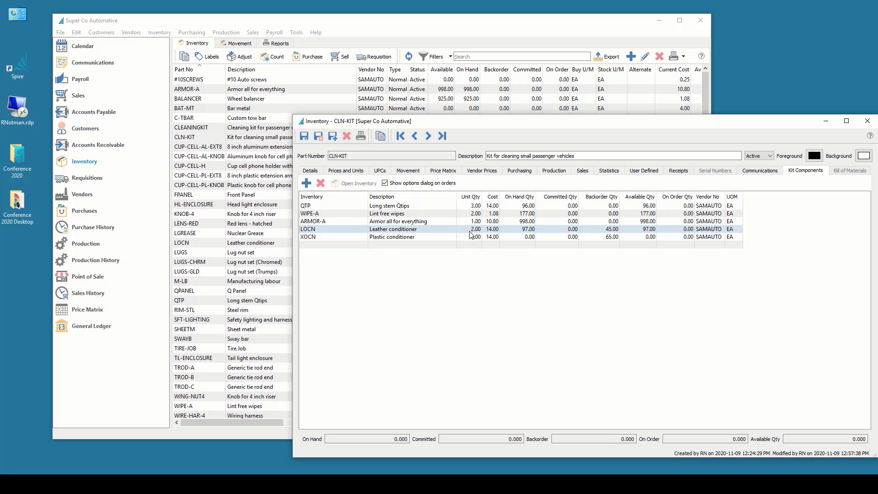
{"action": "left_click", "coordinate": [319, 137]}
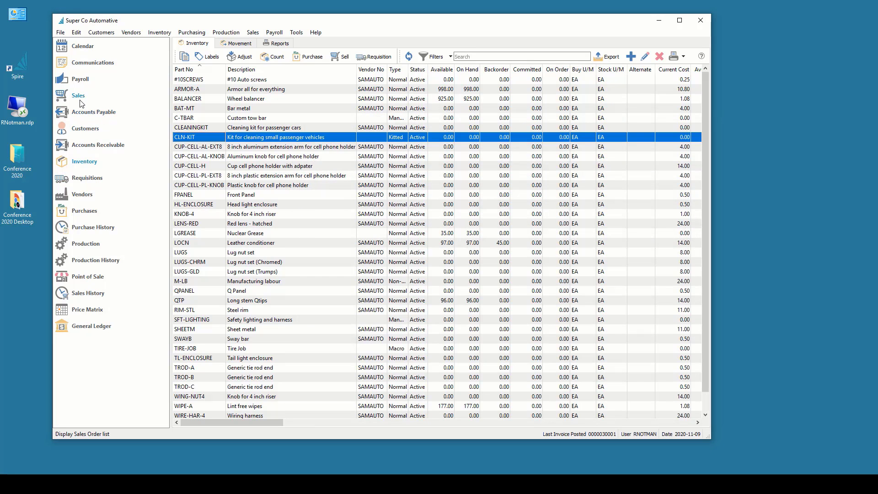
Create a new sales order for the customer ABC Automative
{"action": "left_click", "coordinate": [79, 97]}
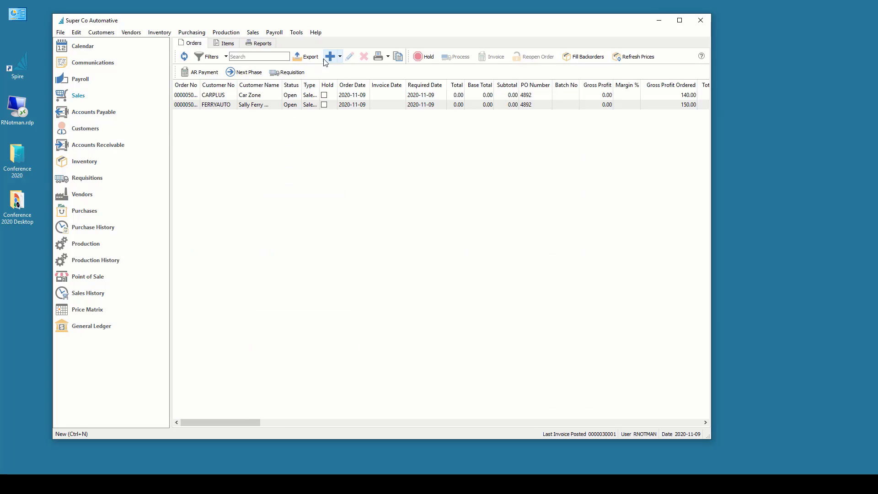
{"action": "left_click", "coordinate": [325, 61]}
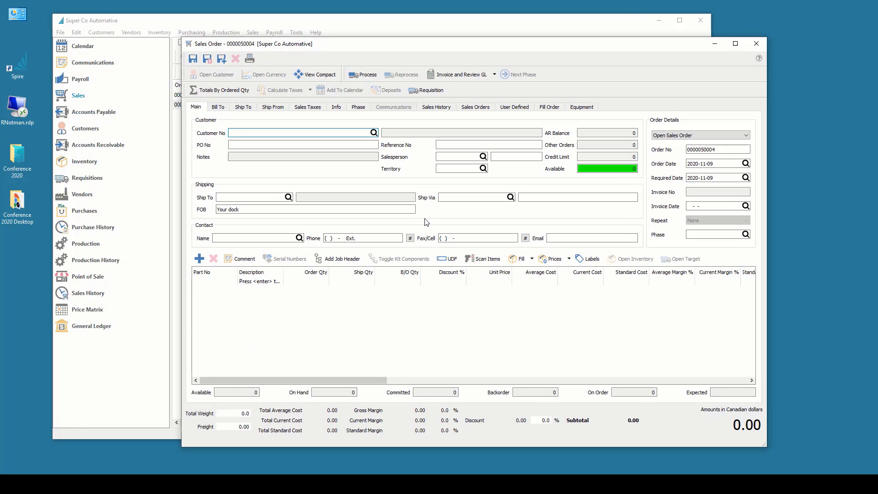
{"action": "key", "text": "Return"}
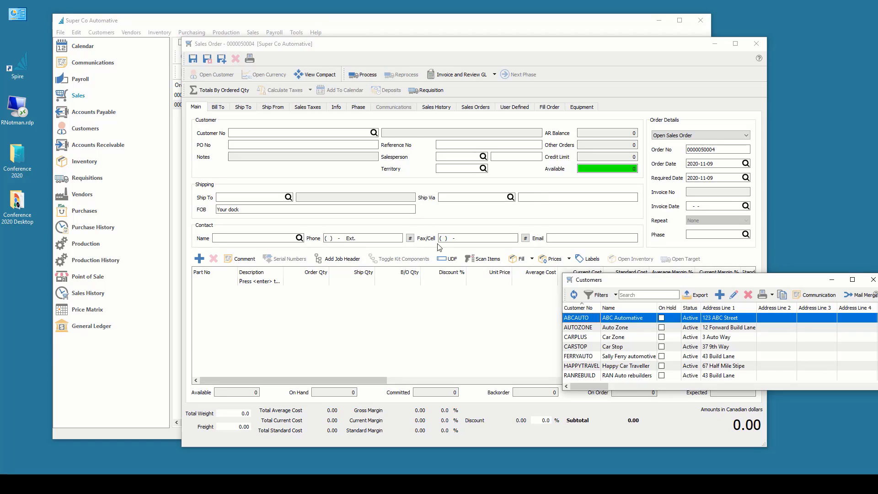
{"action": "key", "text": "Return"}
Add part CLN-KIT to the first line of the sales order
{"action": "left_click", "coordinate": [211, 281]}
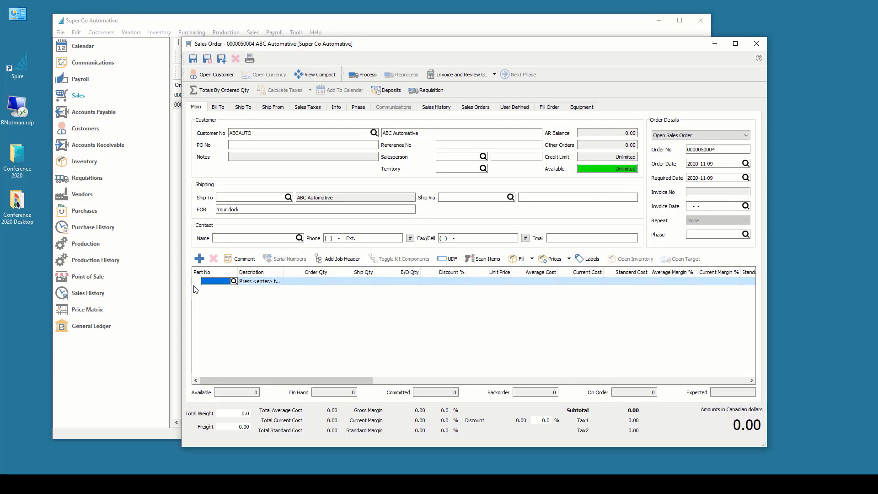
{"action": "type", "text": "cln"}
{"action": "key", "text": "Down"}
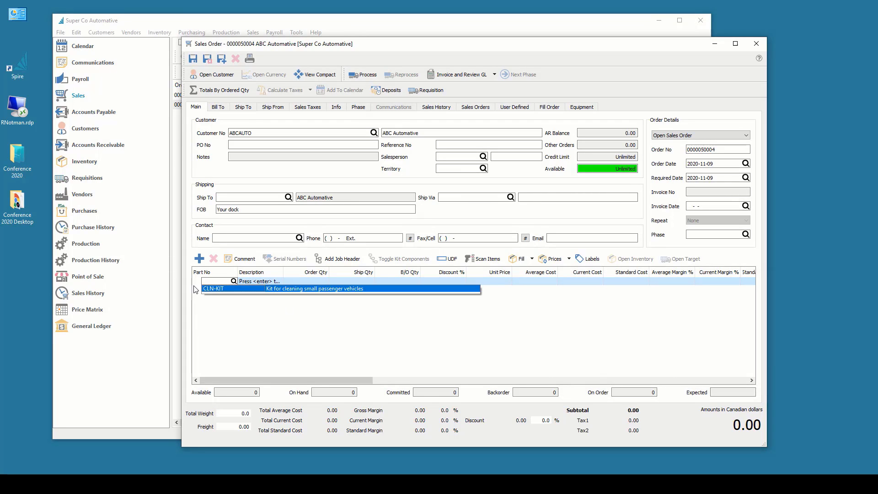
{"action": "key", "text": "Return"}
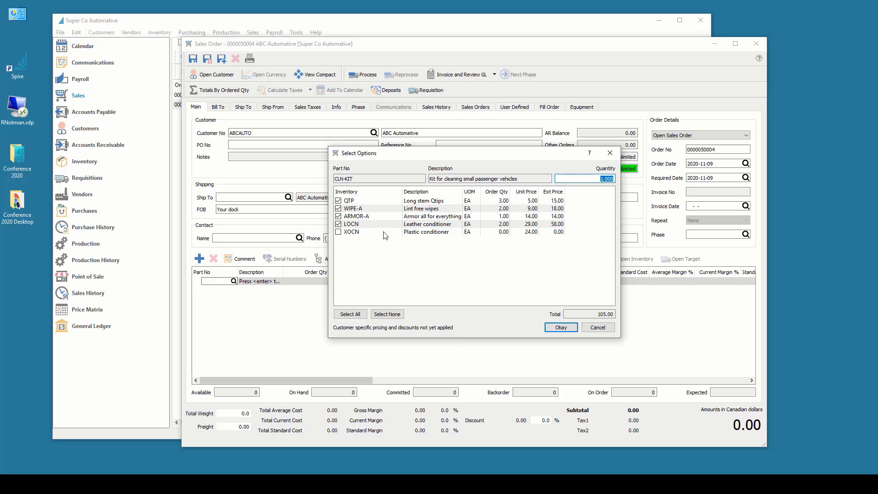
Set the kit's LOCN order quantity to 3, include the XOCN component, and accept the options along with the backorder notice
{"action": "left_click", "coordinate": [499, 202]}
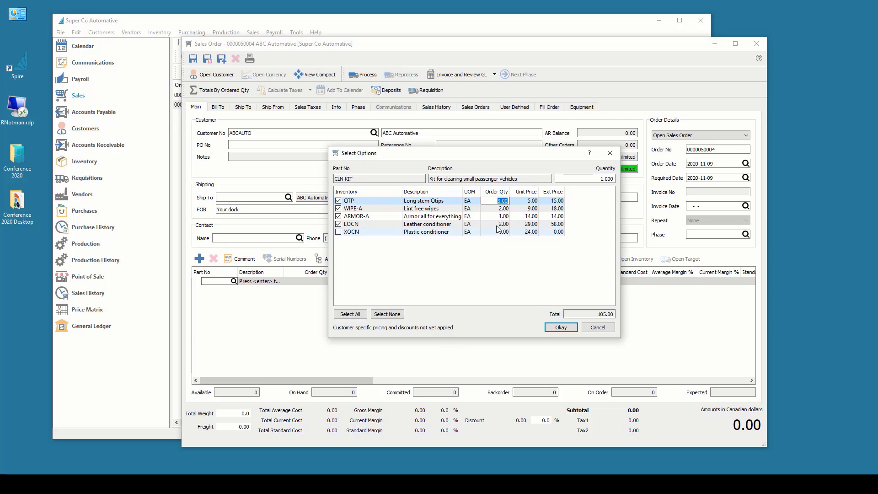
{"action": "left_click", "coordinate": [499, 225]}
{"action": "type", "text": "3"}
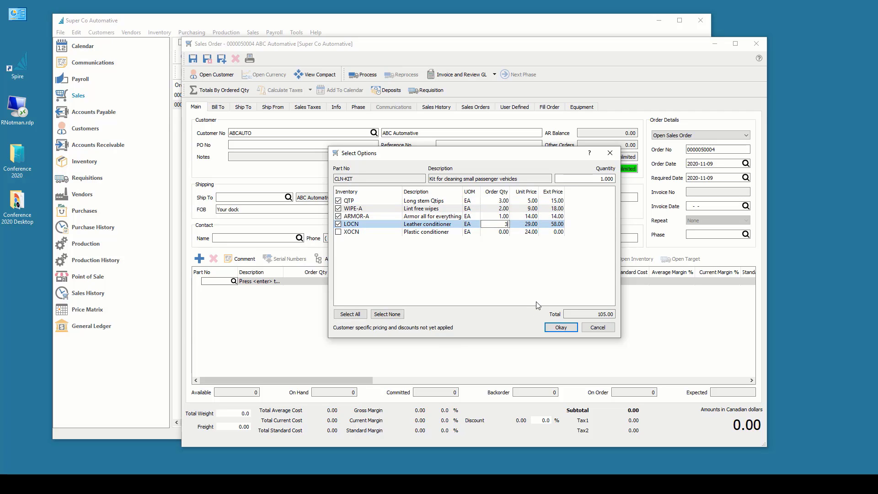
{"action": "key", "text": "Return"}
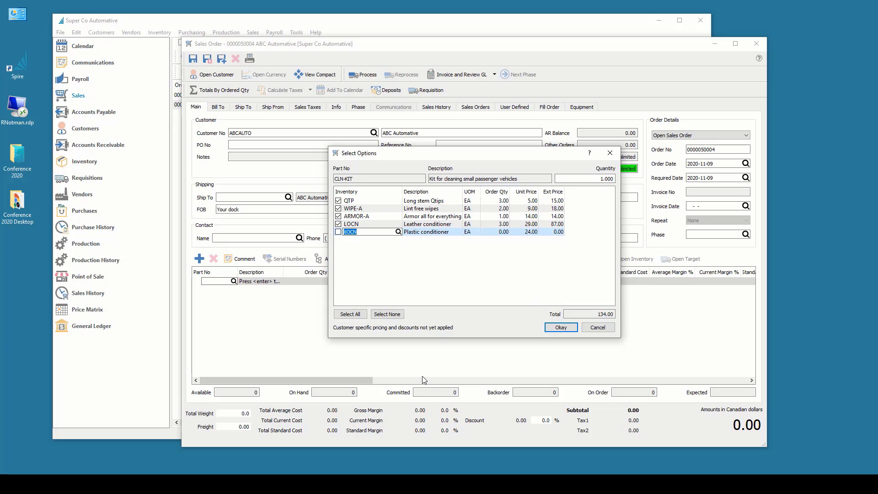
{"action": "left_click", "coordinate": [338, 232]}
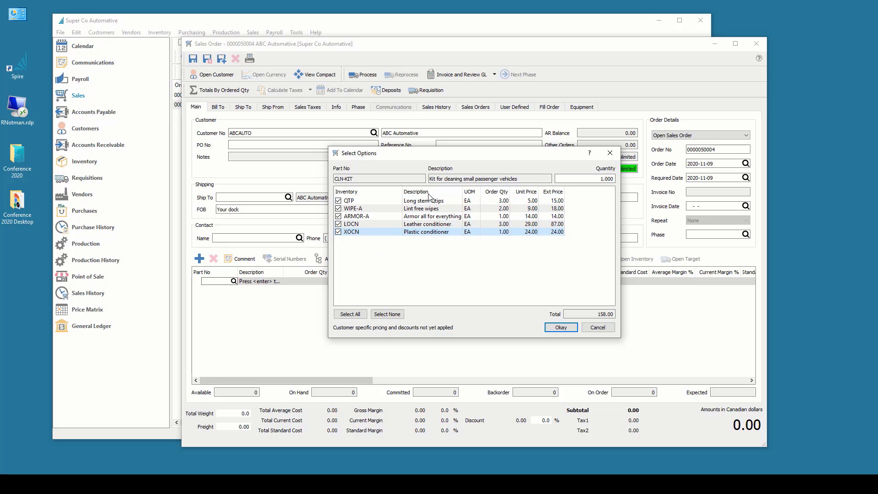
{"action": "left_click", "coordinate": [564, 328]}
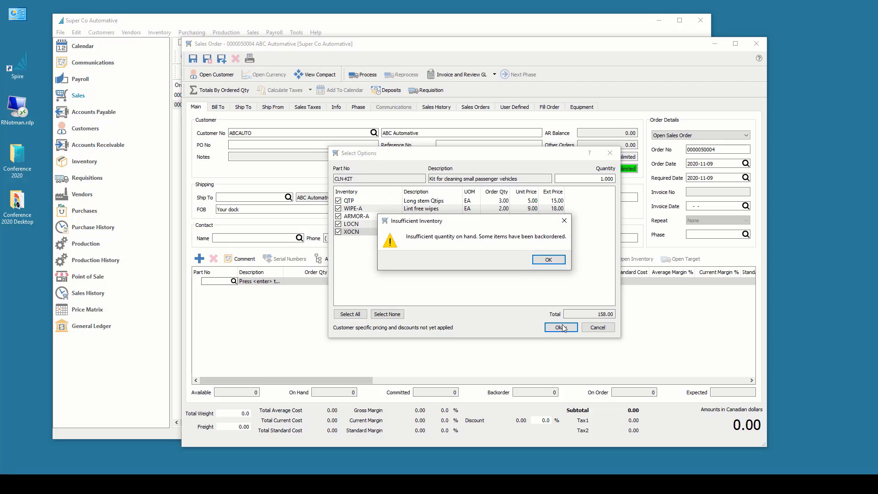
{"action": "left_click", "coordinate": [553, 260]}
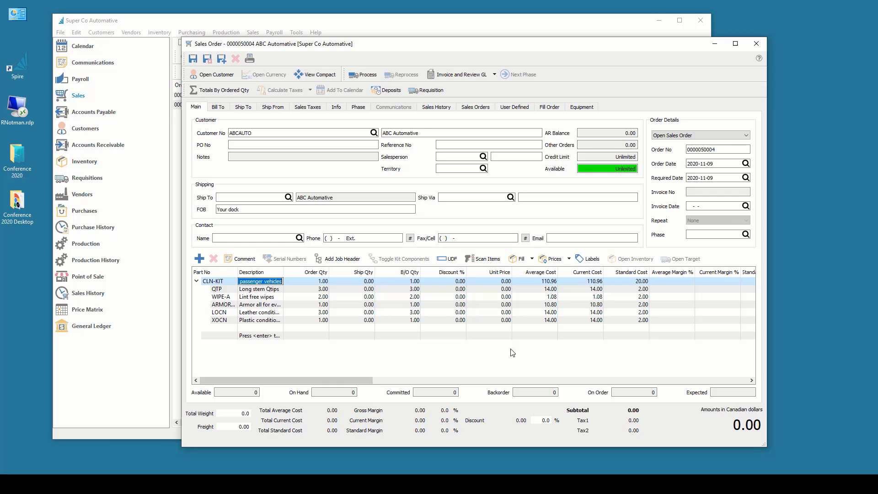
Set the ship quantity of the CLN-KIT line to 1
{"action": "key", "text": "Tab"}
{"action": "key", "text": "Tab"}
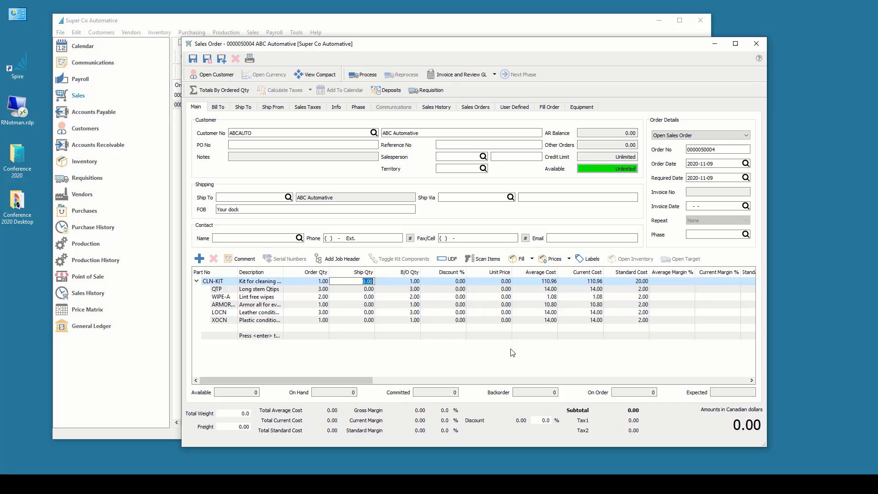
{"action": "type", "text": "1"}
{"action": "key", "text": "Tab"}
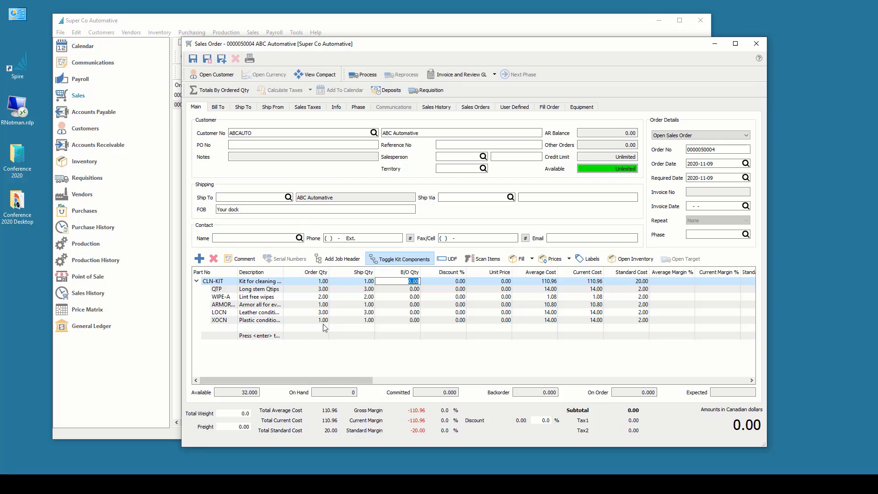
{"action": "left_click", "coordinate": [495, 74]}
{"action": "left_click", "coordinate": [457, 87]}
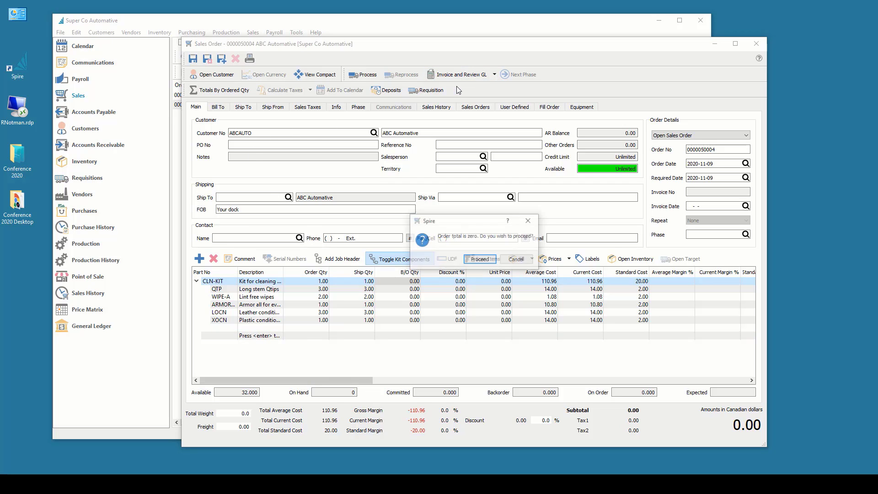
{"action": "left_click", "coordinate": [511, 260]}
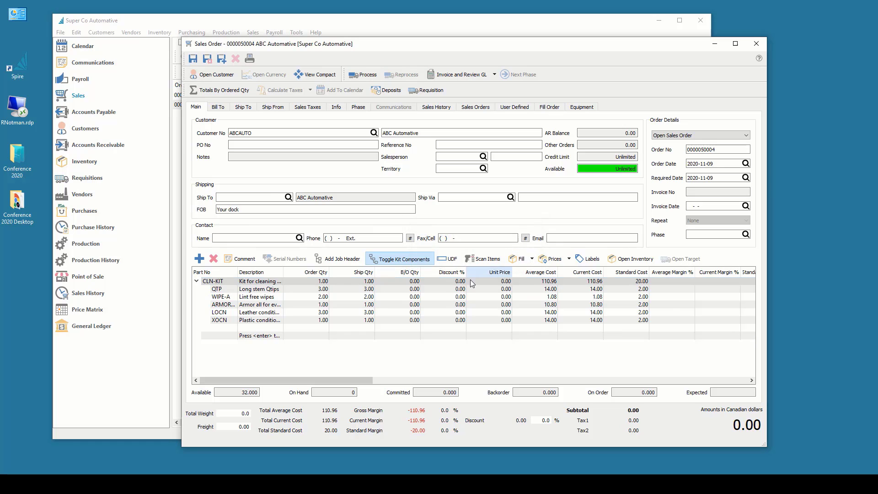
Set the unit price of the CLN-KIT line to 240
{"action": "left_click", "coordinate": [485, 281]}
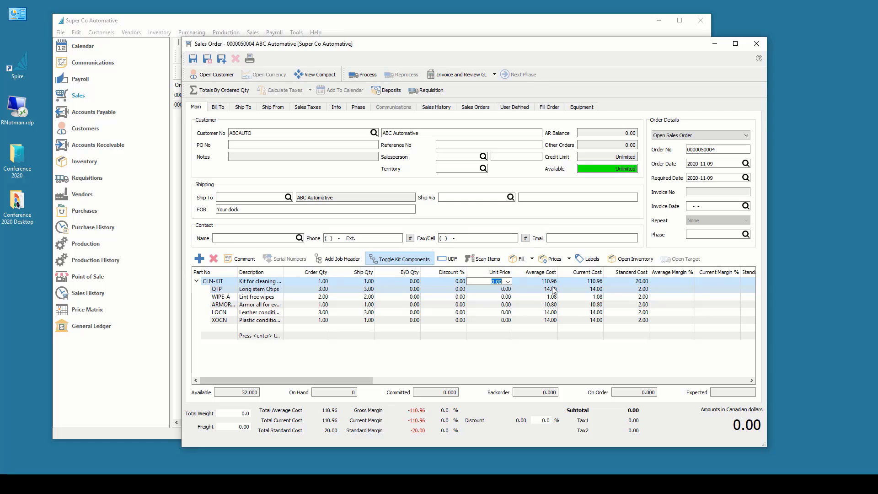
{"action": "type", "text": "240"}
{"action": "key", "text": "Tab"}
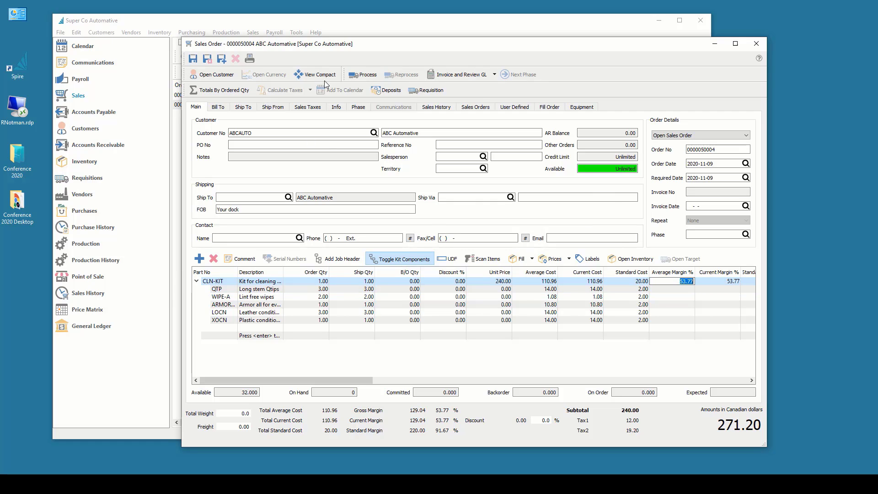
Invoice the sales order on account without the GL review, and look over and close a preview of its Invoice report
{"action": "left_click", "coordinate": [494, 74]}
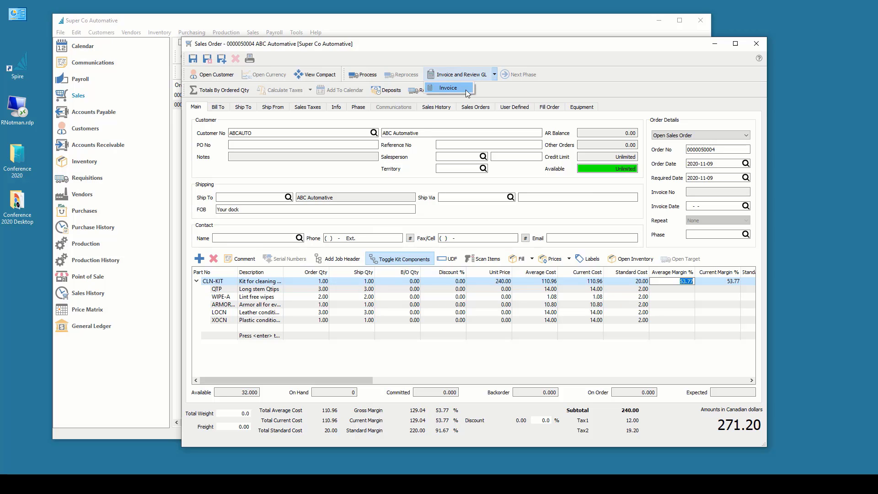
{"action": "left_click", "coordinate": [463, 89]}
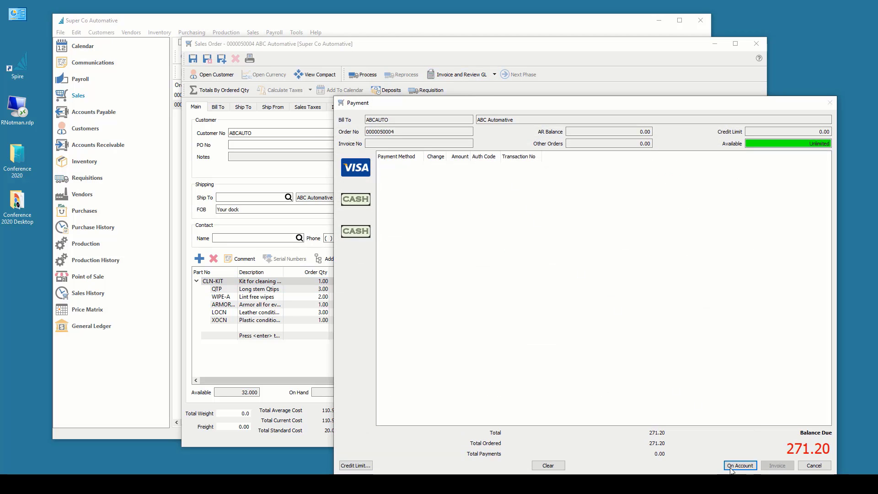
{"action": "left_click", "coordinate": [731, 467]}
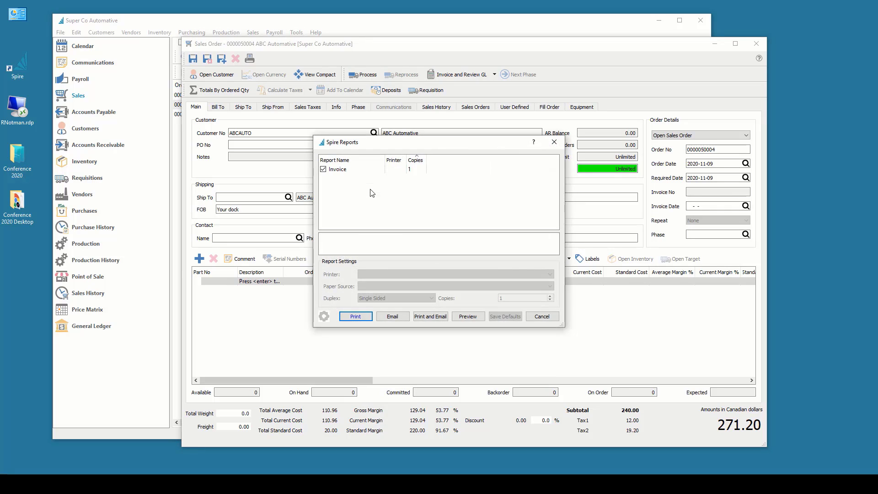
{"action": "left_click", "coordinate": [467, 316]}
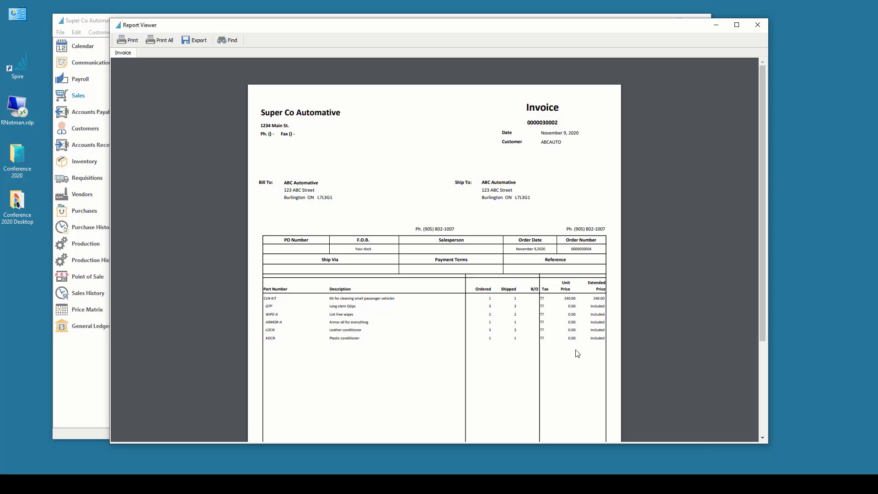
{"action": "left_click", "coordinate": [758, 26]}
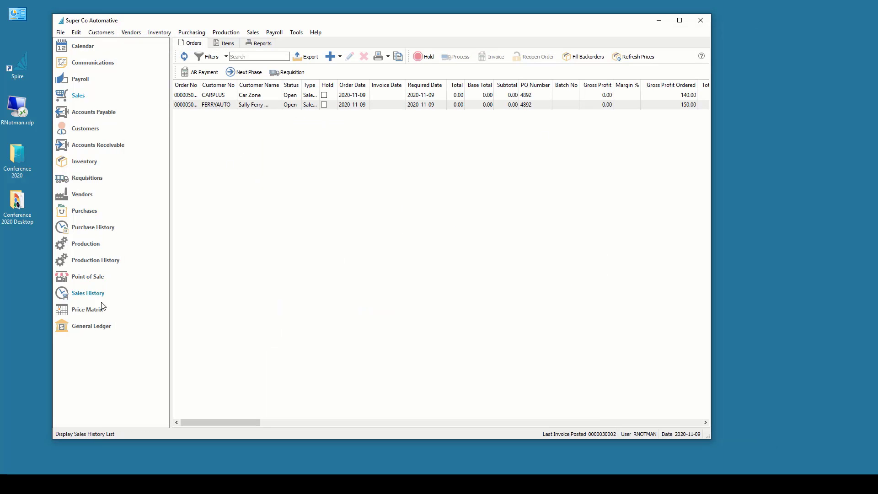
Open the ABC Automative invoice in the sales history and enlarge its window to examine all the CLN-KIT component lines
{"action": "left_click", "coordinate": [91, 294]}
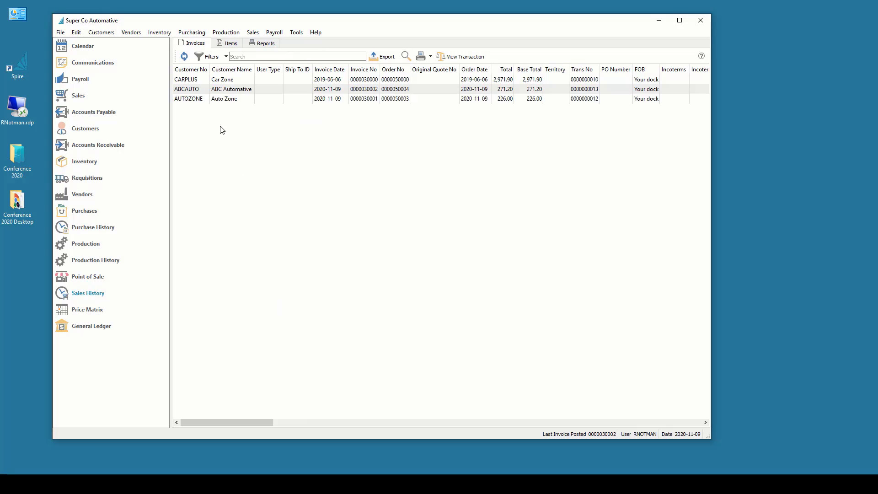
{"action": "double_click", "coordinate": [344, 91]}
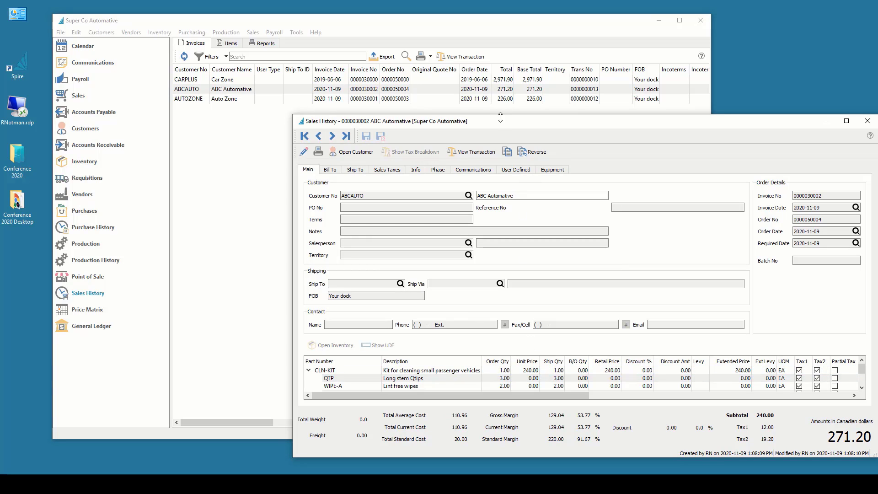
{"action": "left_click_drag", "start_coordinate": [501, 115], "coordinate": [500, 51]}
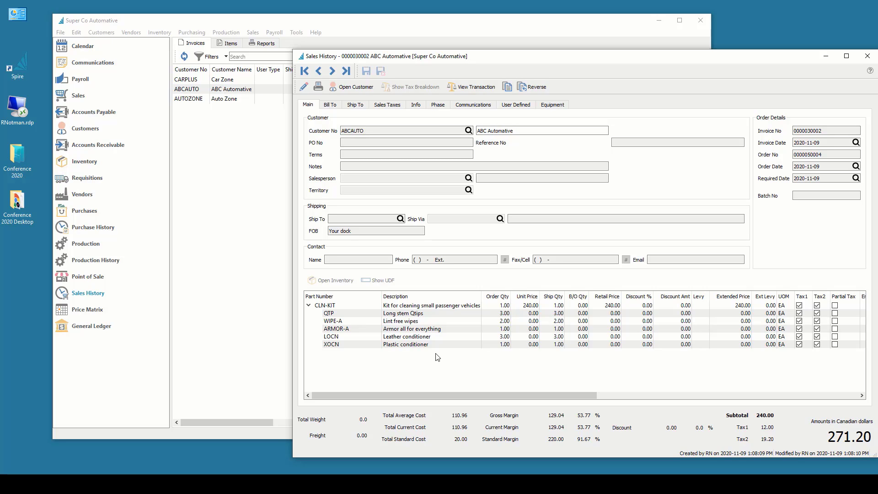
Close the ABC Automative sales history invoice and sort the inventory list by type
{"action": "left_click", "coordinate": [414, 306]}
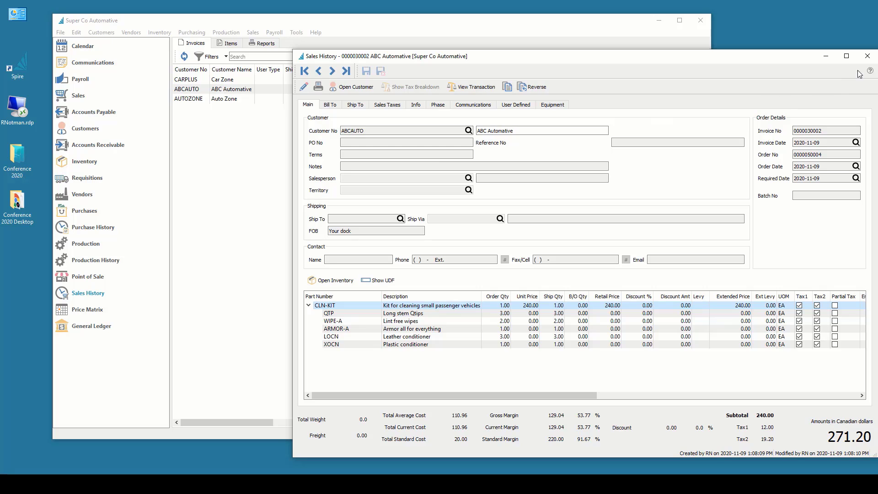
{"action": "left_click", "coordinate": [867, 56]}
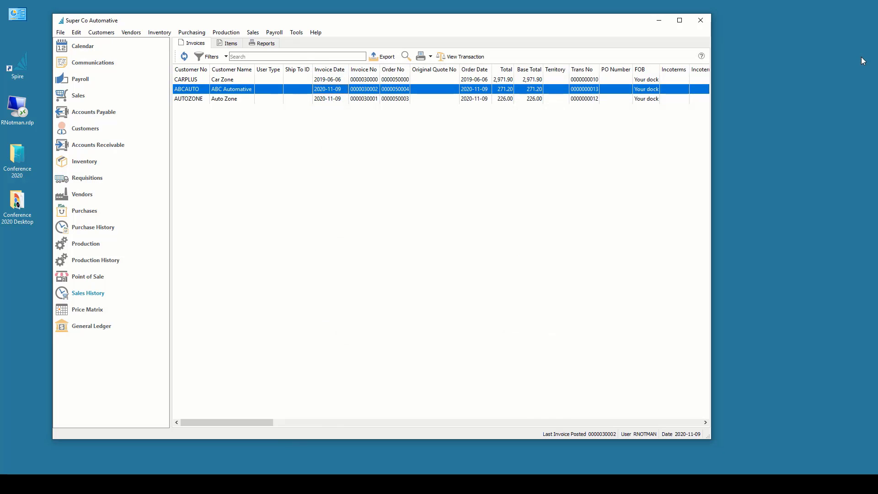
{"action": "left_click", "coordinate": [83, 167]}
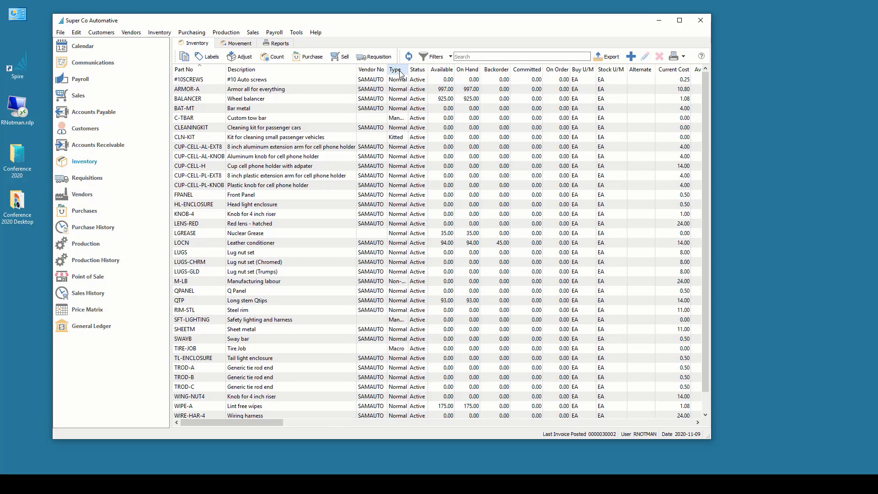
{"action": "left_click", "coordinate": [402, 118]}
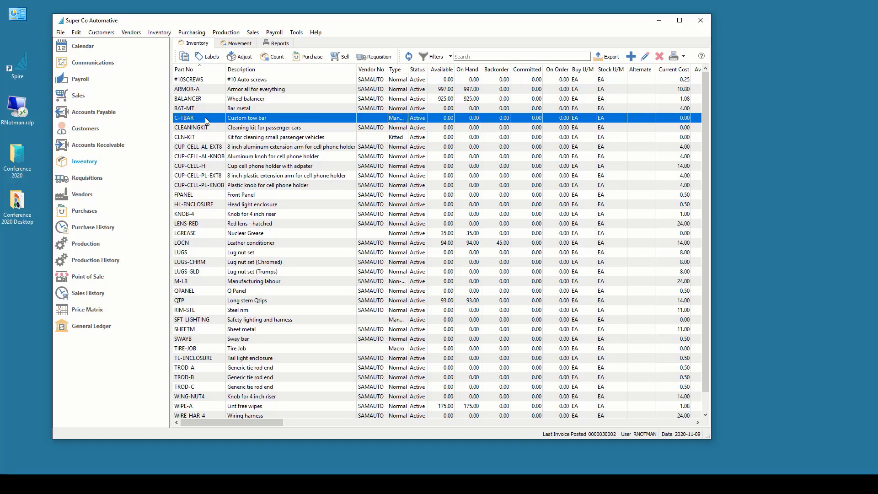
{"action": "left_click", "coordinate": [398, 71]}
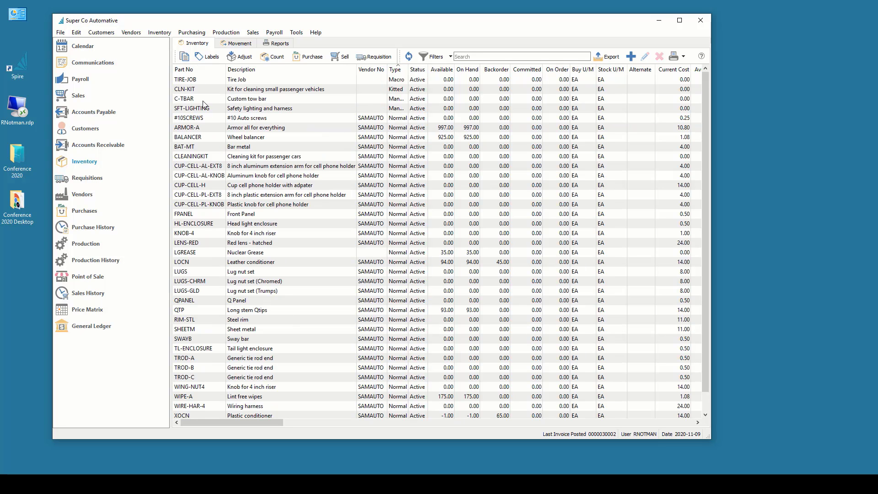
Open the manufactured item SFT-LIGHTING, examine its bill of materials, and close the item
{"action": "left_click", "coordinate": [215, 107]}
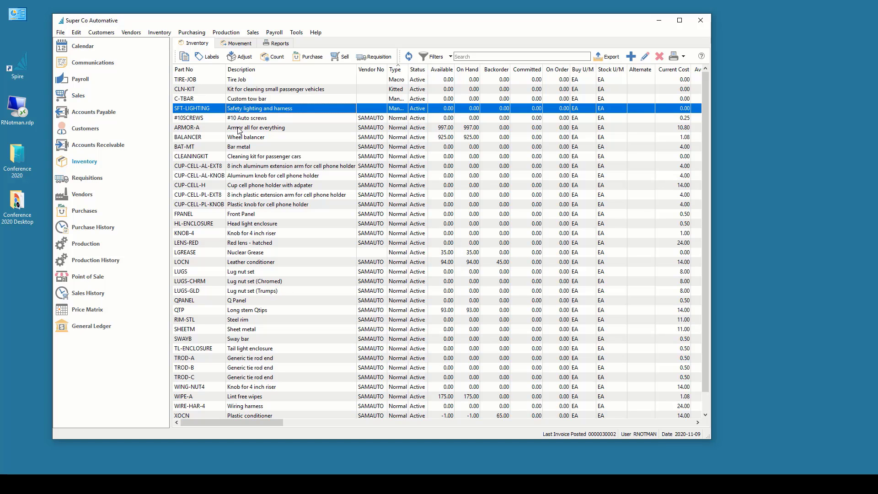
{"action": "double_click", "coordinate": [189, 109]}
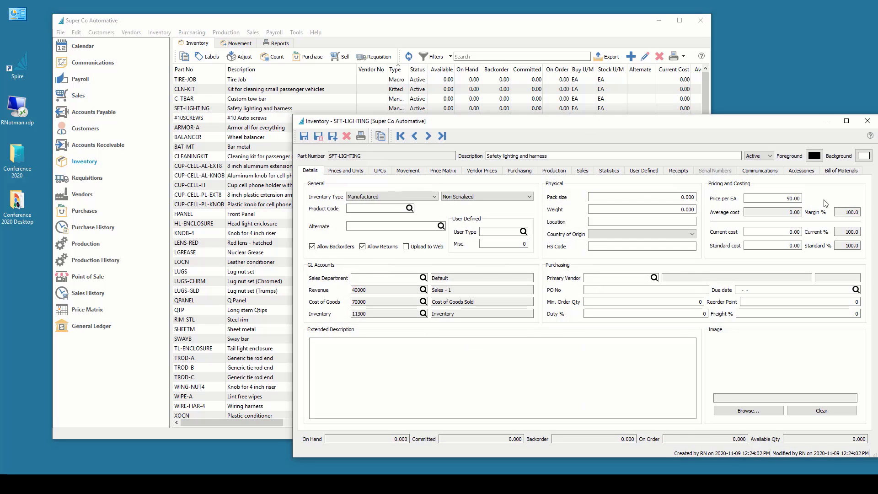
{"action": "left_click", "coordinate": [841, 171]}
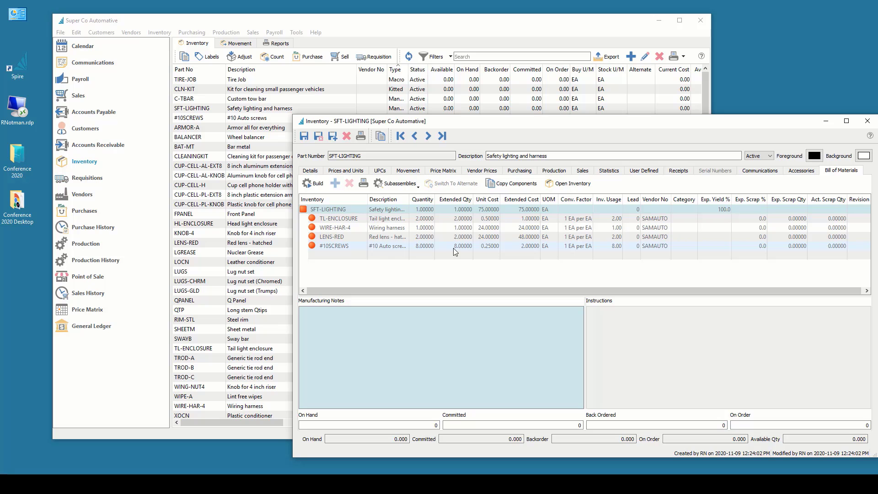
{"action": "left_click", "coordinate": [867, 121]}
Open the bill of materials of the C-TBAR custom tow bar and widen its Inventory column
{"action": "left_click", "coordinate": [251, 99]}
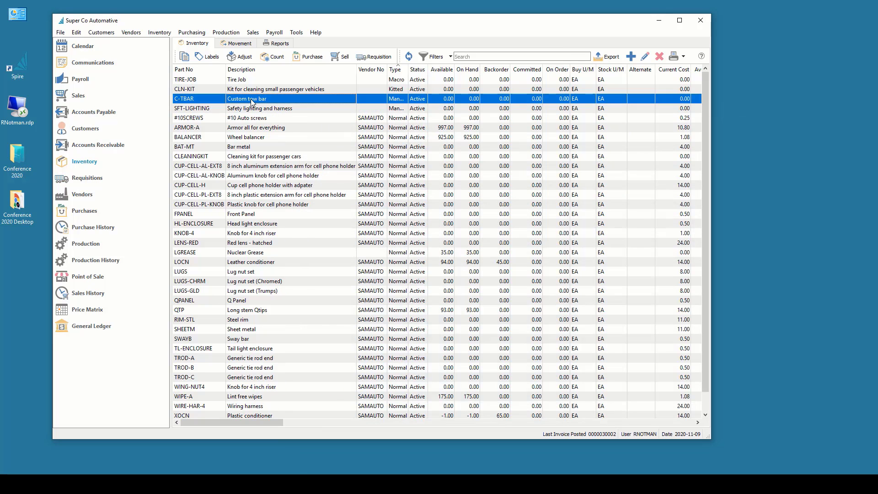
{"action": "double_click", "coordinate": [250, 99]}
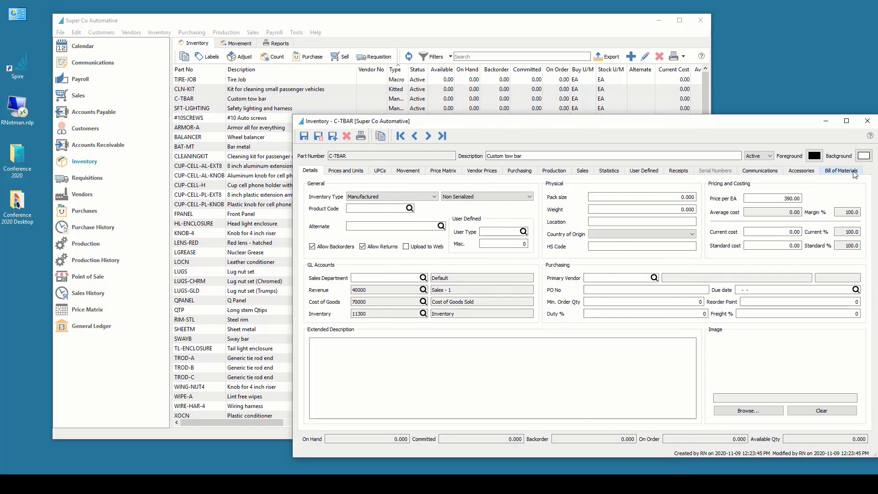
{"action": "left_click", "coordinate": [841, 170]}
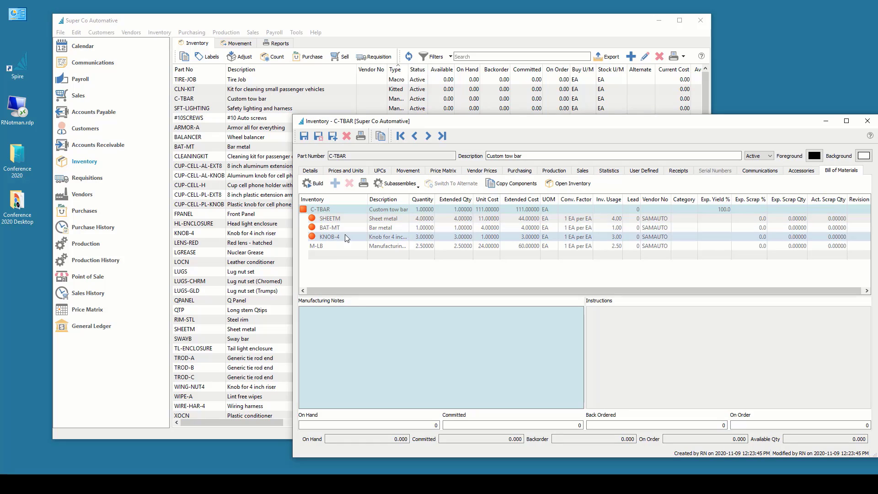
{"action": "double_click", "coordinate": [350, 247]}
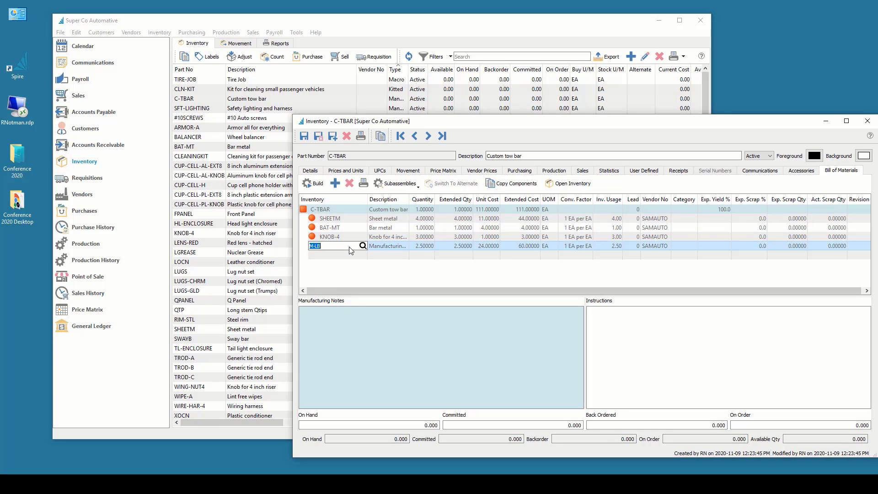
{"action": "left_click_drag", "start_coordinate": [368, 197], "coordinate": [403, 198]}
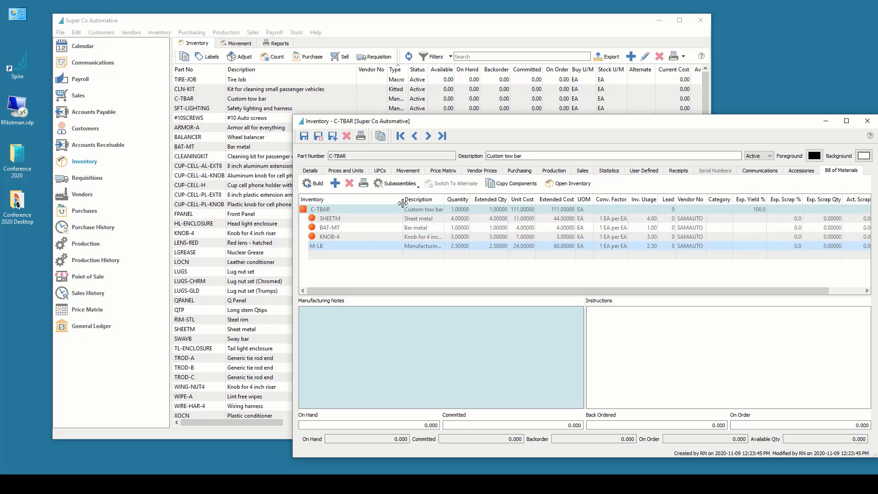
Replace the M-LB component in the C-TBAR bill of materials with SFT-LIGHTING
{"action": "left_click", "coordinate": [337, 247]}
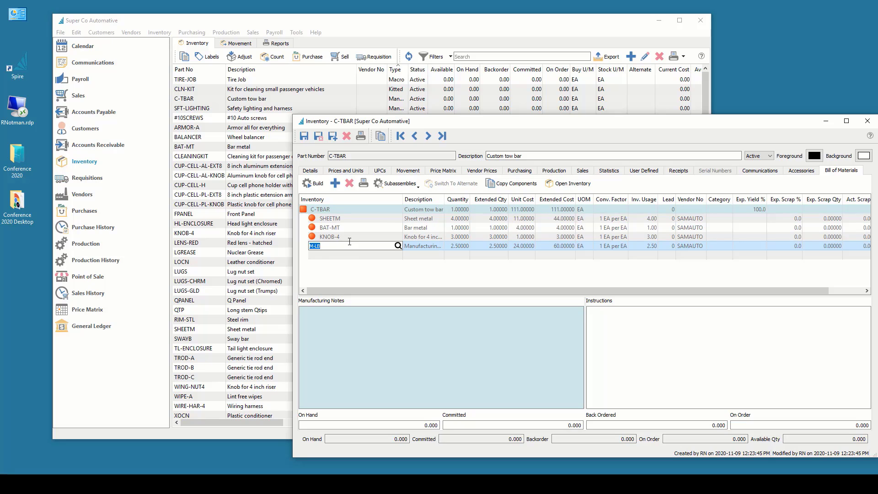
{"action": "type", "text": "SR"}
{"action": "type", "text": "T"}
{"action": "key", "text": "BackSpace"}
{"action": "key", "text": "BackSpace"}
{"action": "type", "text": "FT"}
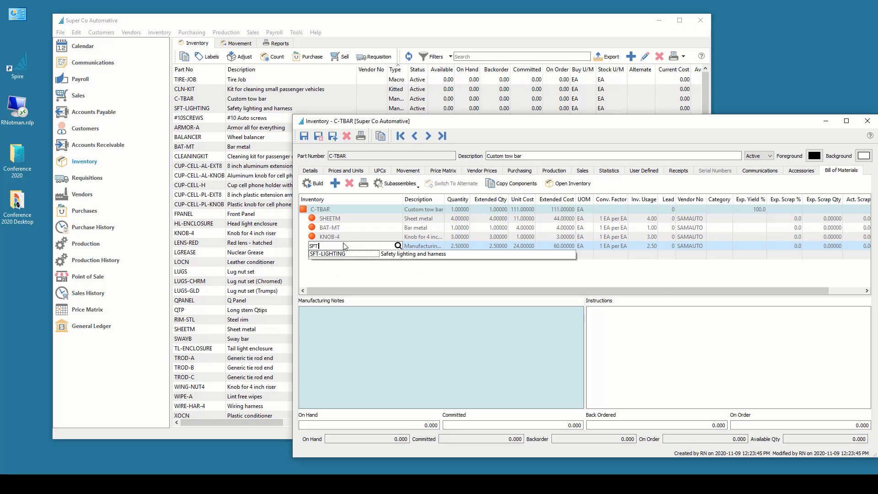
{"action": "left_click", "coordinate": [343, 254]}
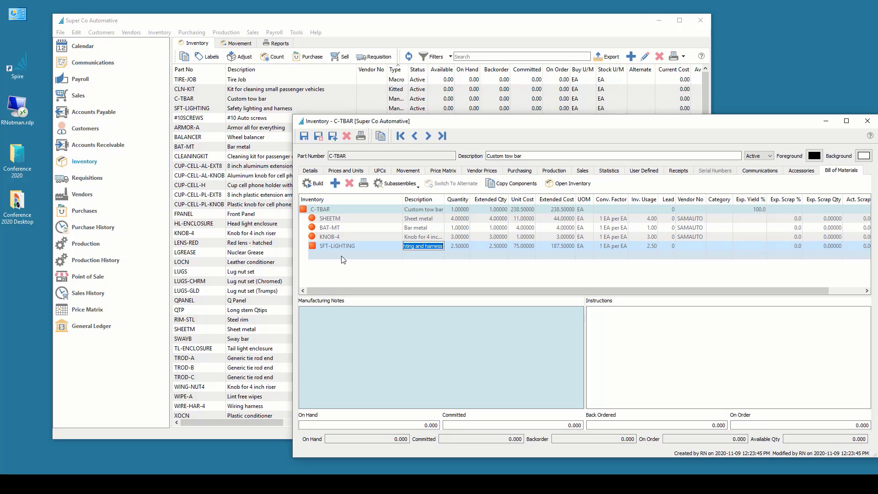
Check the availability indicators of the C-TBAR bill of materials, and save and close the item
{"action": "left_click", "coordinate": [344, 257]}
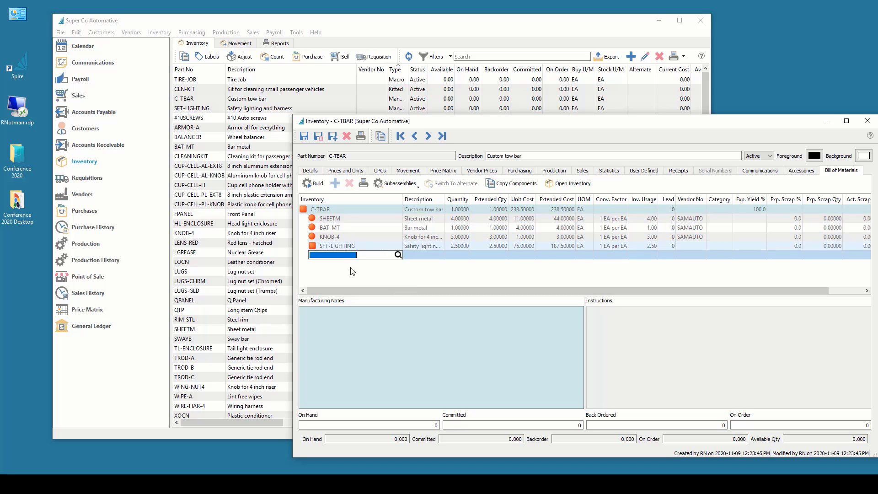
{"action": "left_click", "coordinate": [320, 246]}
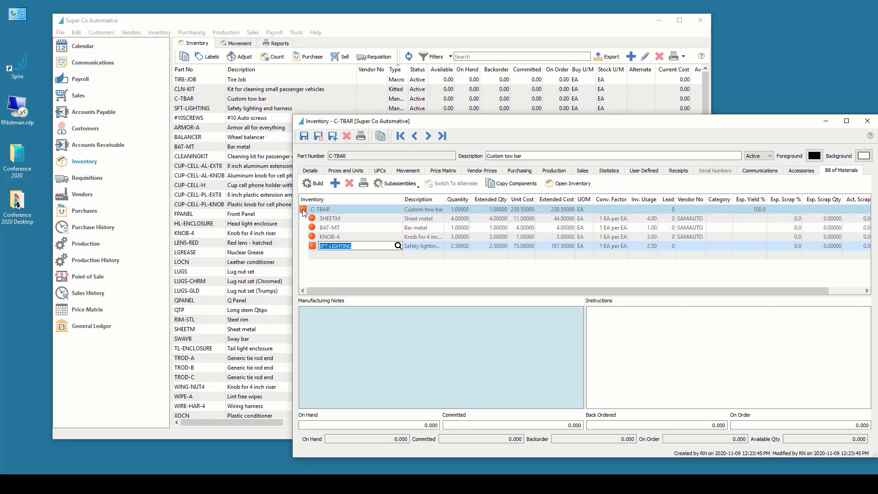
{"action": "mouse_move", "coordinate": [303, 211]}
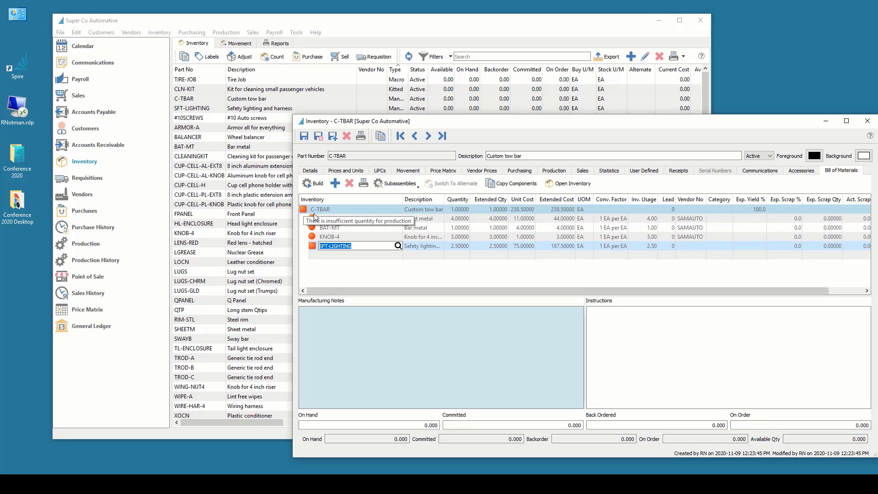
{"action": "mouse_move", "coordinate": [344, 223]}
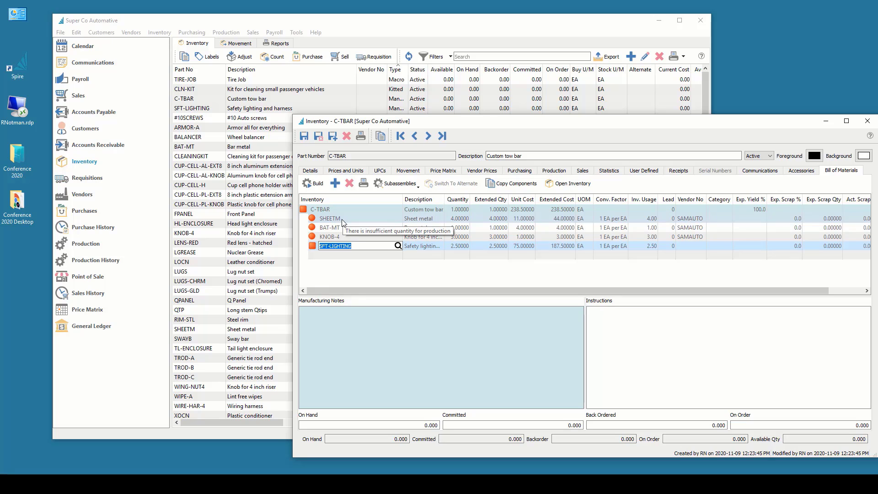
{"action": "left_click", "coordinate": [371, 256]}
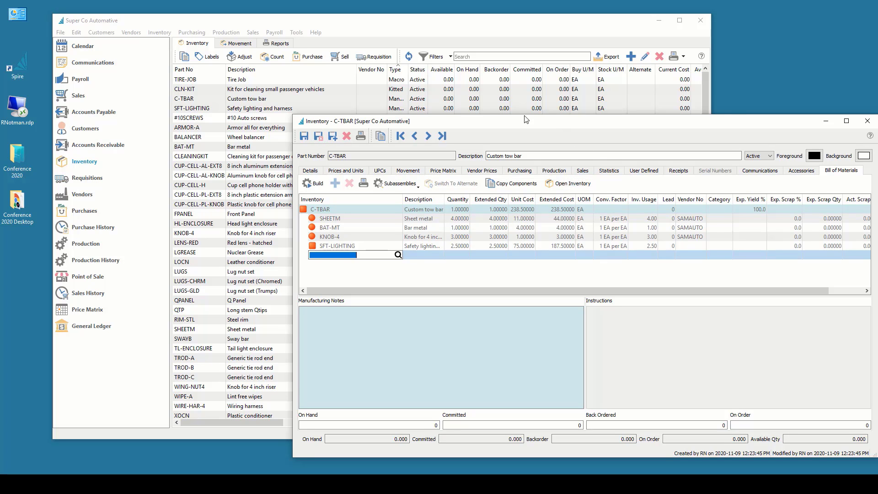
{"action": "left_click_drag", "start_coordinate": [527, 121], "coordinate": [398, 97]}
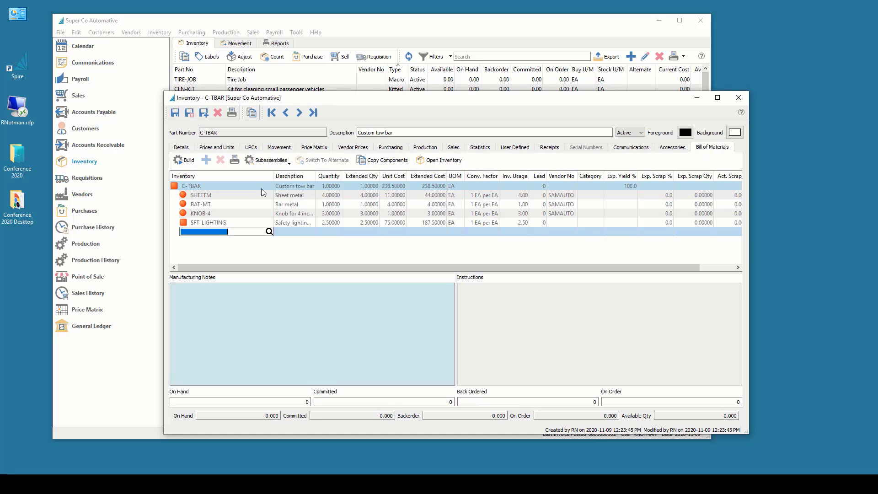
{"action": "mouse_move", "coordinate": [262, 188]}
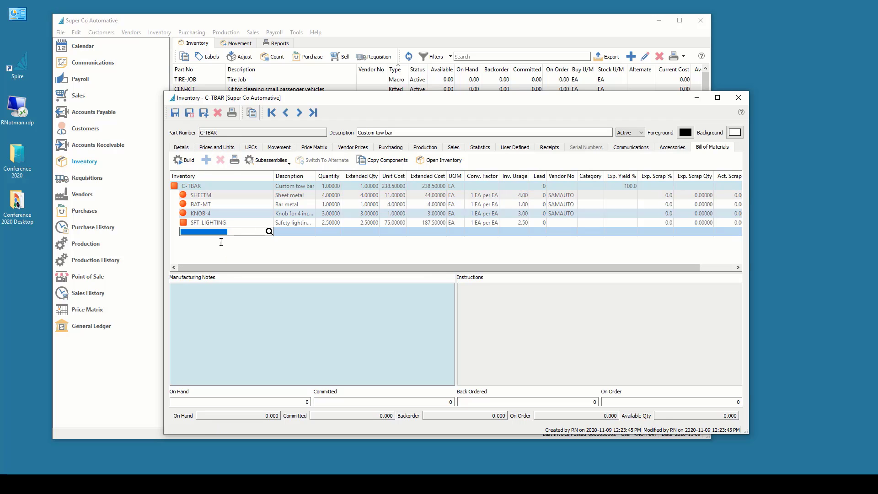
{"action": "left_click", "coordinate": [190, 114]}
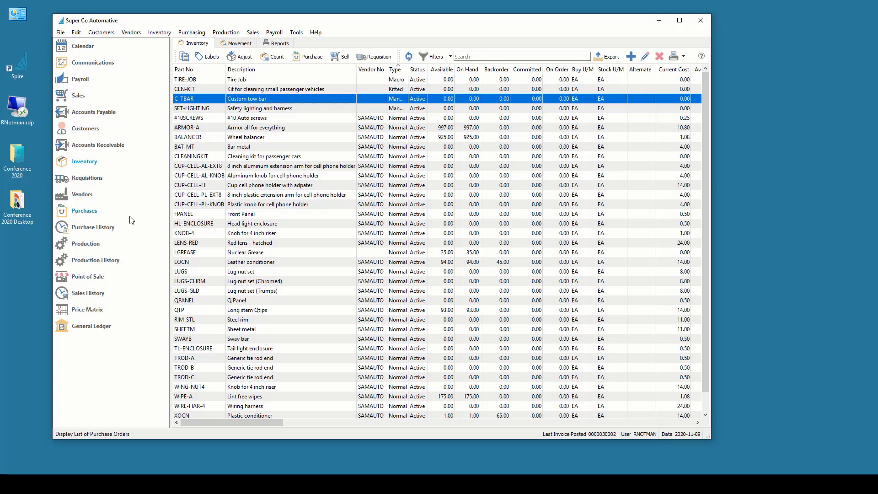
Create a production order for C-TBAR, and save and close it
{"action": "left_click", "coordinate": [97, 243]}
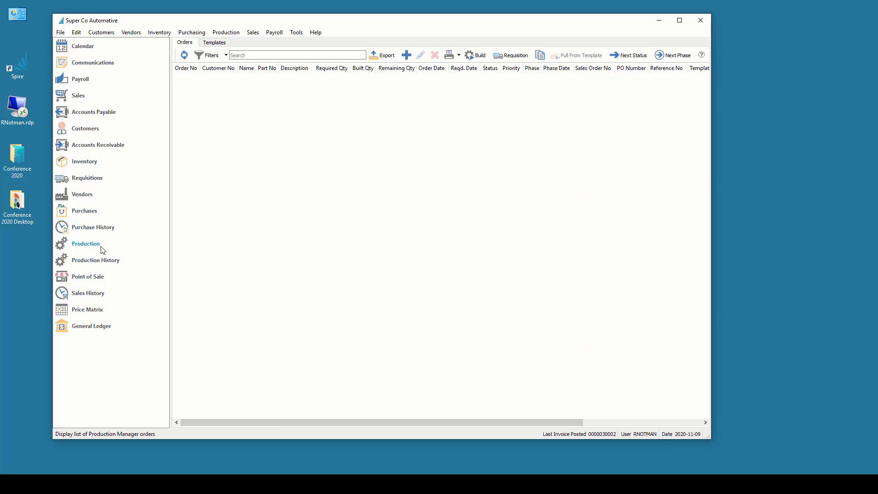
{"action": "left_click", "coordinate": [407, 56]}
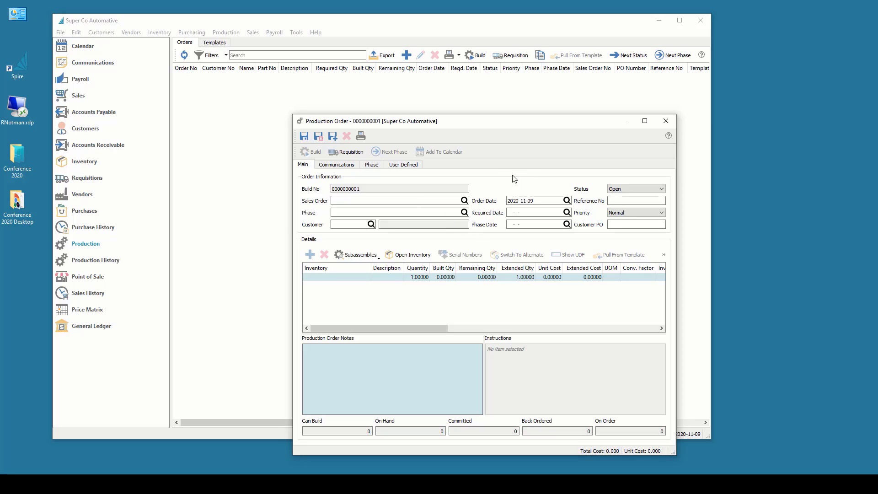
{"action": "left_click", "coordinate": [354, 278]}
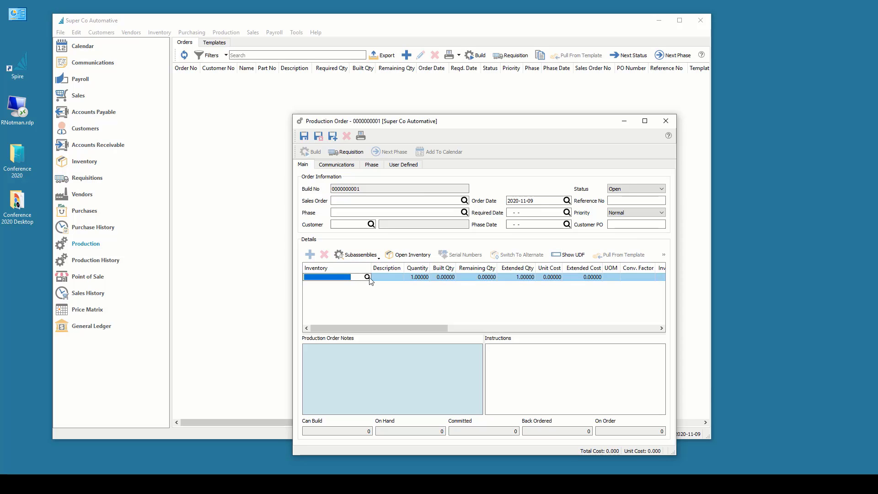
{"action": "left_click", "coordinate": [368, 277]}
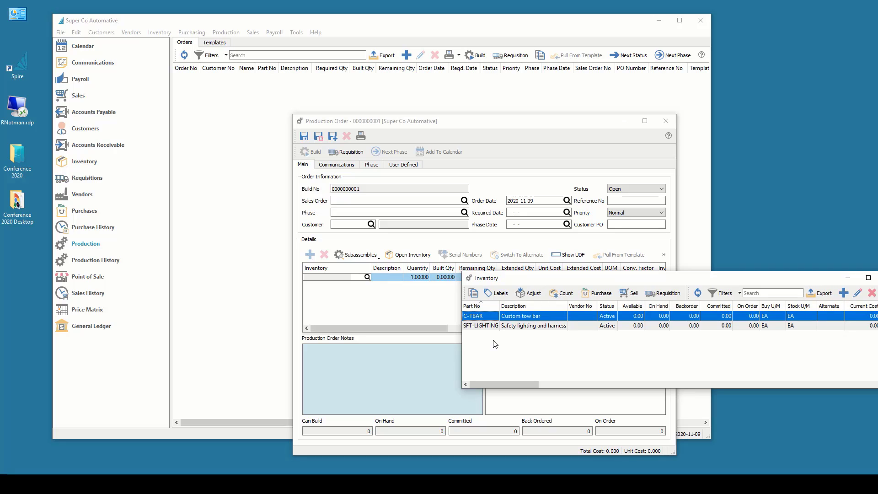
{"action": "double_click", "coordinate": [484, 317]}
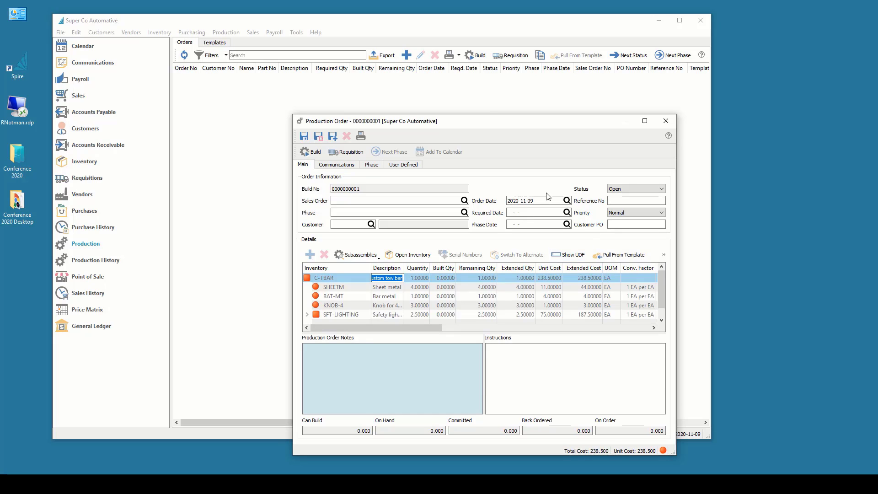
{"action": "left_click_drag", "start_coordinate": [484, 114], "coordinate": [490, 24]}
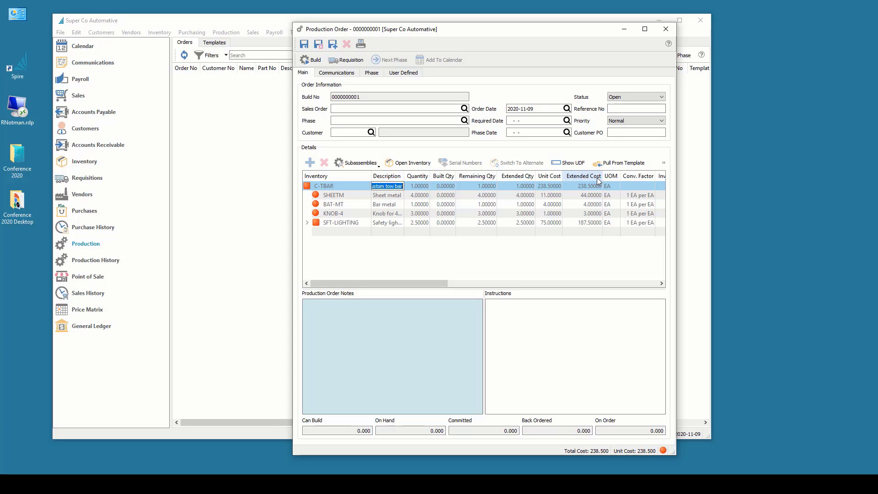
{"action": "left_click", "coordinate": [314, 45]}
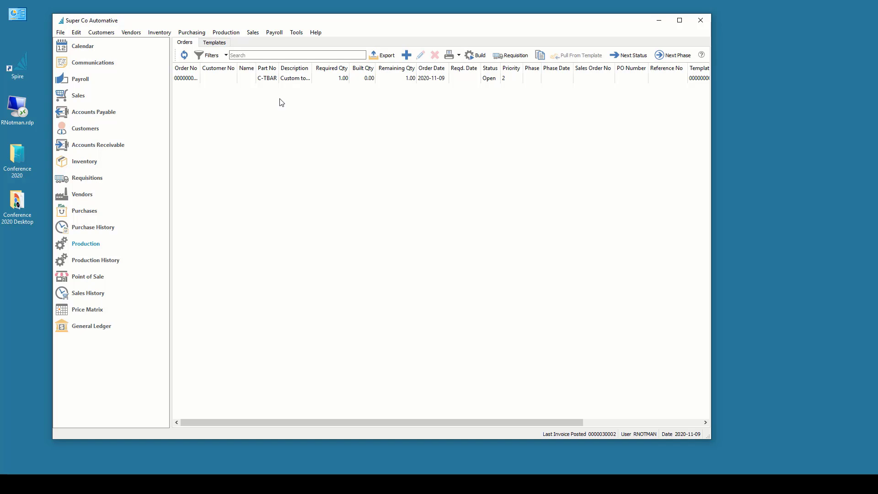
Reopen the C-TBAR production order, examine the components under SFT-LIGHTING, and collapse that subassembly
{"action": "double_click", "coordinate": [270, 82]}
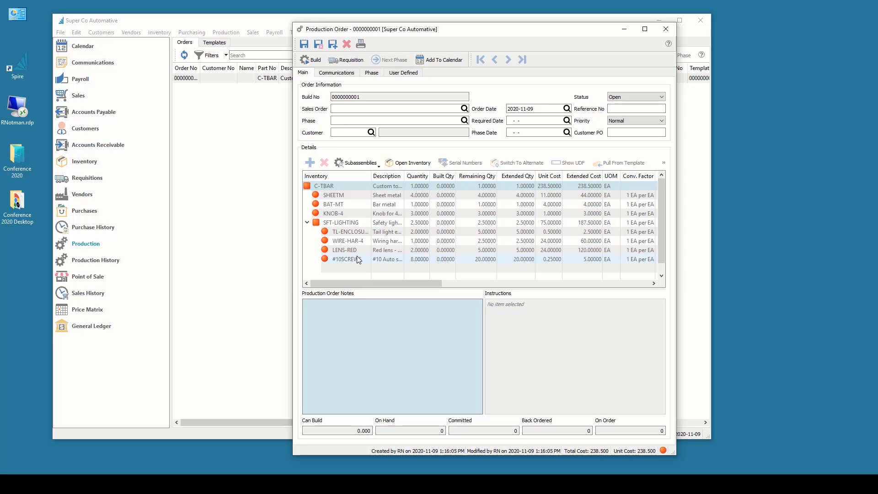
{"action": "mouse_move", "coordinate": [357, 258]}
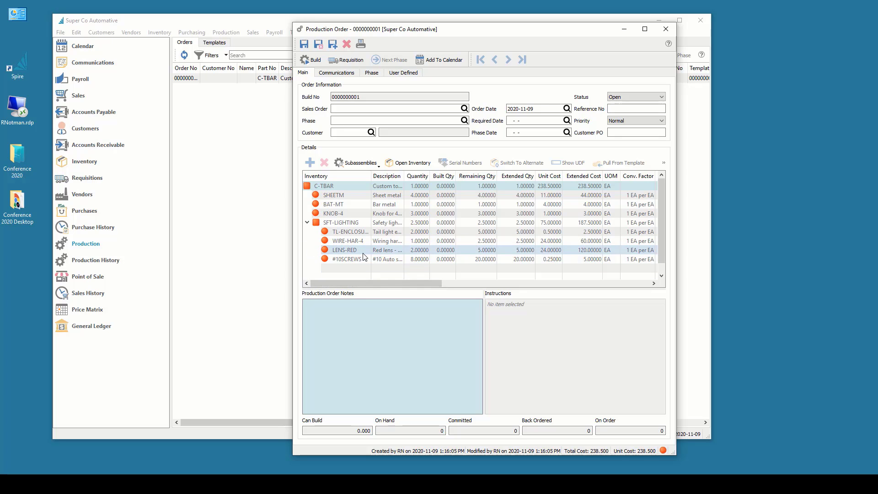
{"action": "left_click", "coordinate": [308, 223]}
Toggle off the SFT-LIGHTING subassembly breakdown in the C-TBAR production order, and save and close the order
{"action": "left_click", "coordinate": [313, 223]}
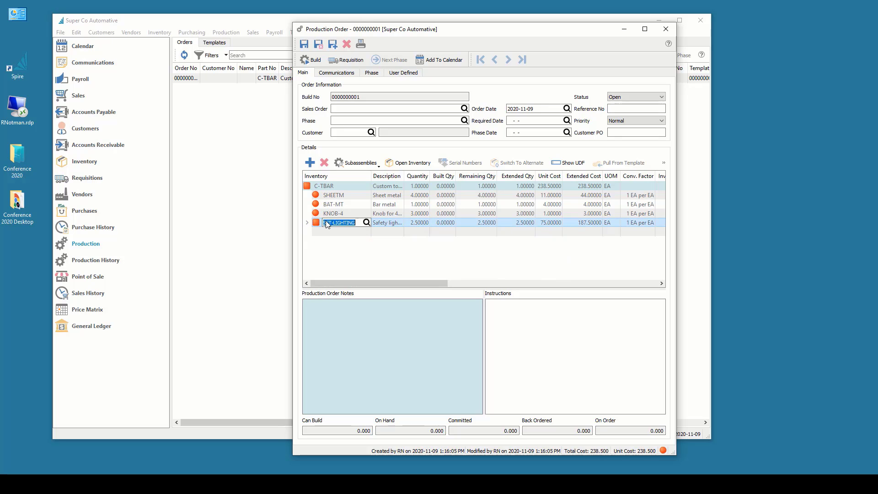
{"action": "left_click", "coordinate": [364, 161]}
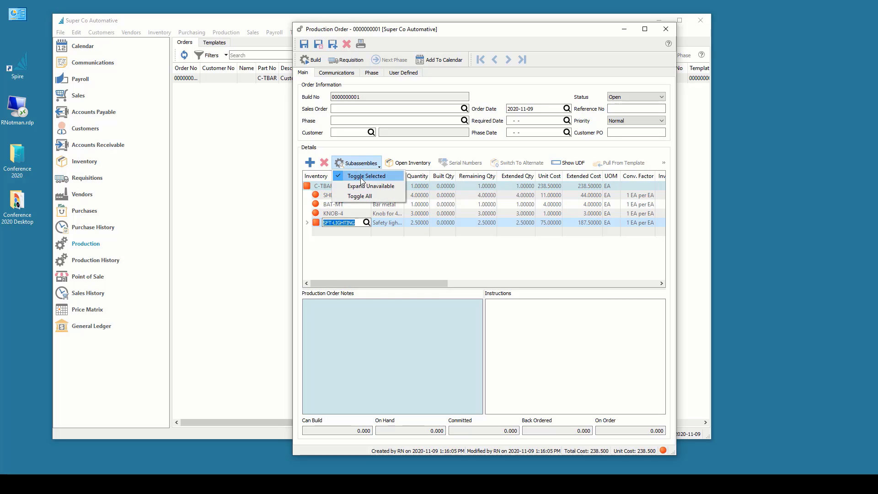
{"action": "left_click", "coordinate": [362, 179]}
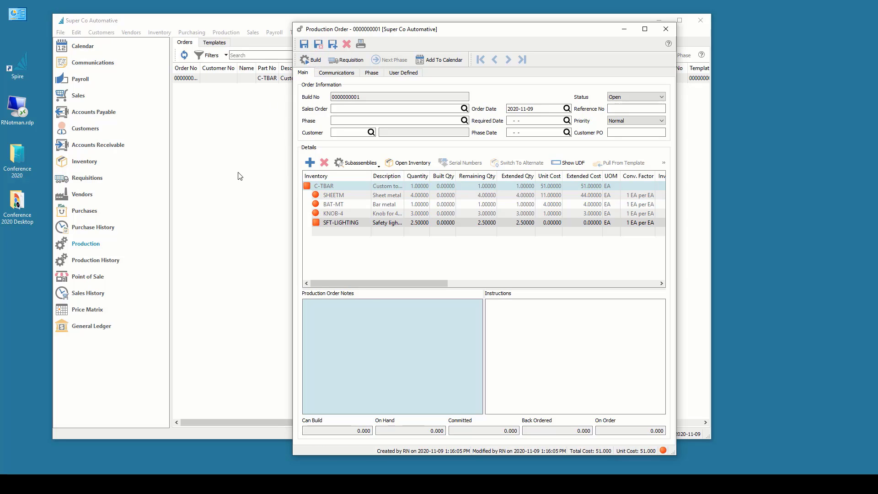
{"action": "left_click", "coordinate": [319, 45]}
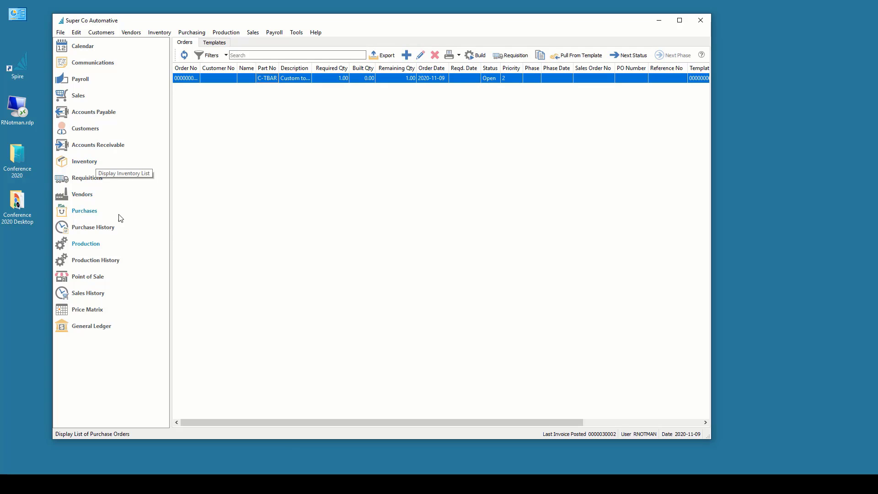
Create a new production order for the manufactured item SFT-LIGHTING
{"action": "left_click", "coordinate": [122, 245]}
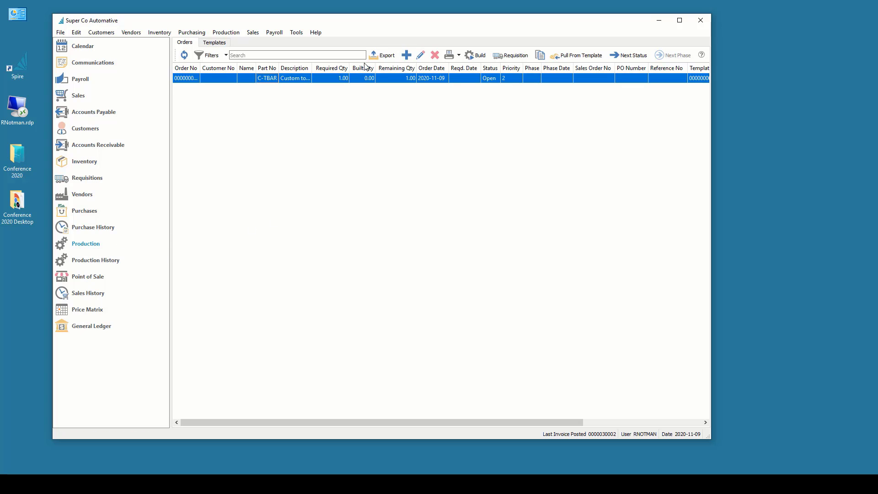
{"action": "left_click", "coordinate": [406, 55]}
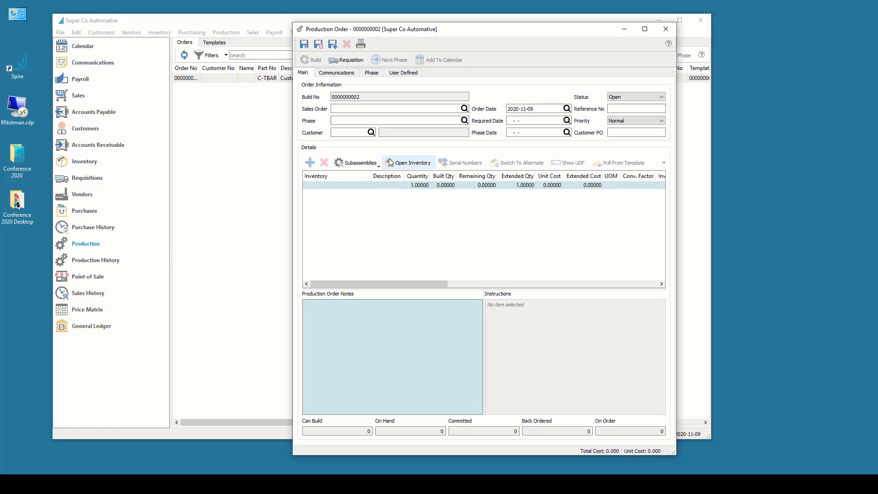
{"action": "left_click", "coordinate": [350, 185]}
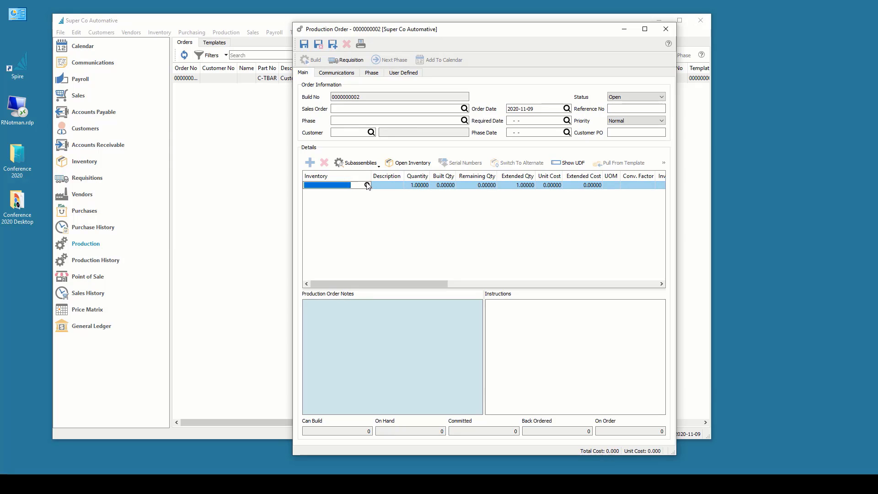
{"action": "left_click", "coordinate": [367, 185]}
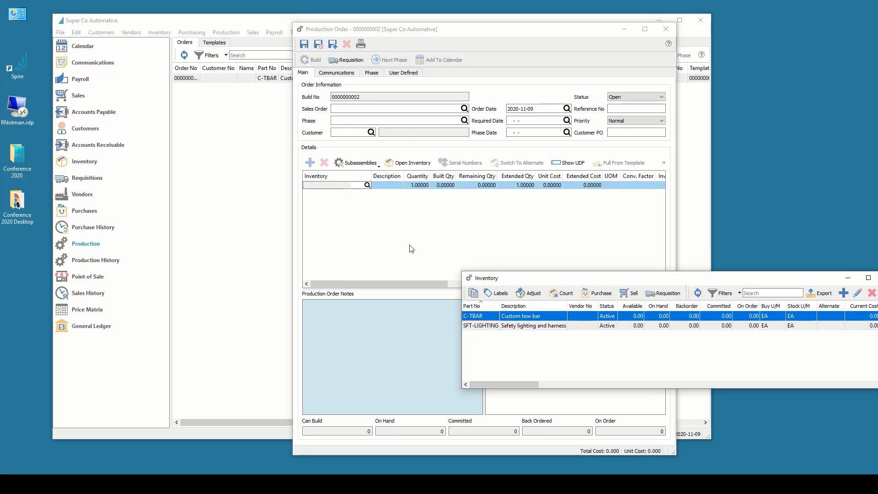
{"action": "double_click", "coordinate": [475, 325]}
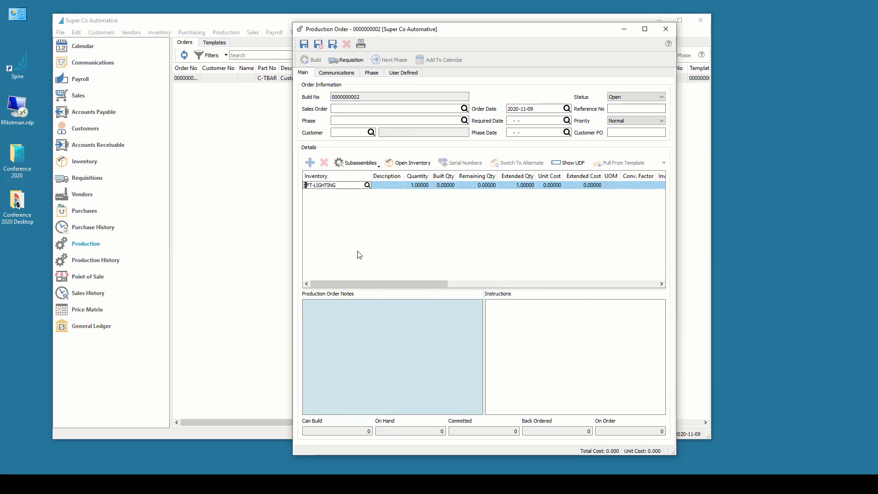
{"action": "key", "text": "Tab"}
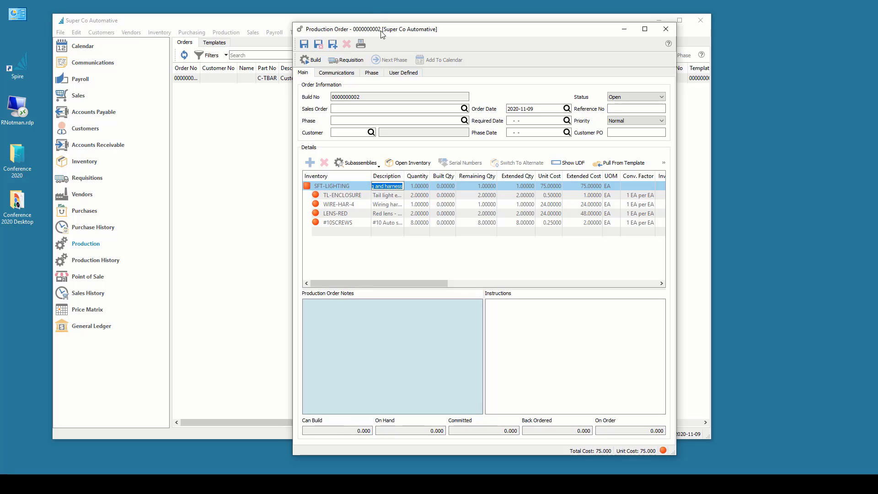
Sort the inventory list by part number and start one inventory adjustment for TL-ENCLOSURE, LENS-RED and #10SCREWS
{"action": "left_click_drag", "start_coordinate": [375, 35], "coordinate": [801, 27]}
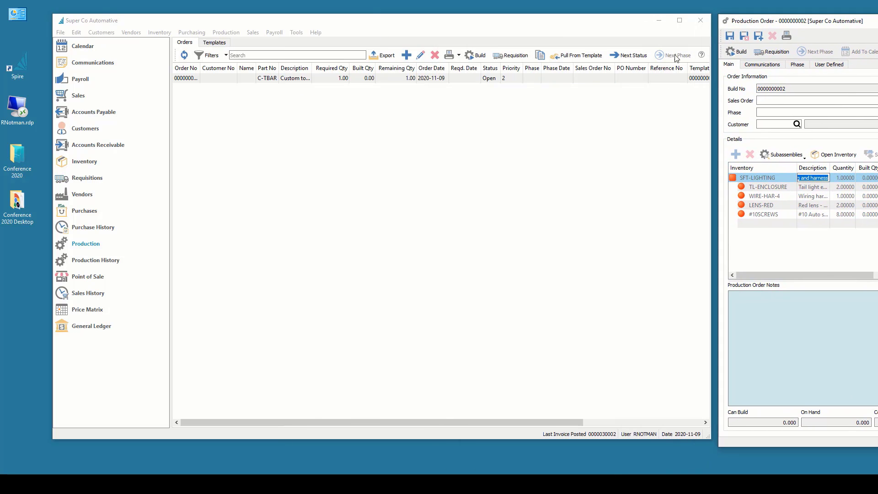
{"action": "left_click", "coordinate": [77, 165]}
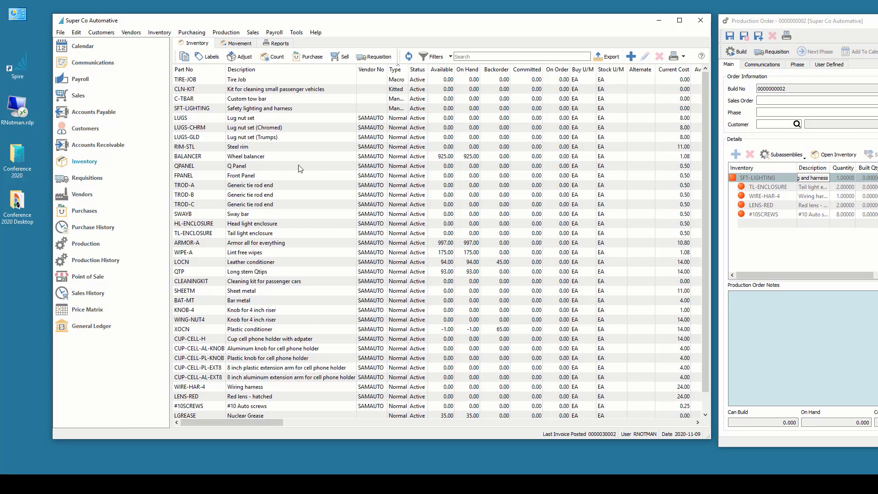
{"action": "left_click", "coordinate": [202, 69]}
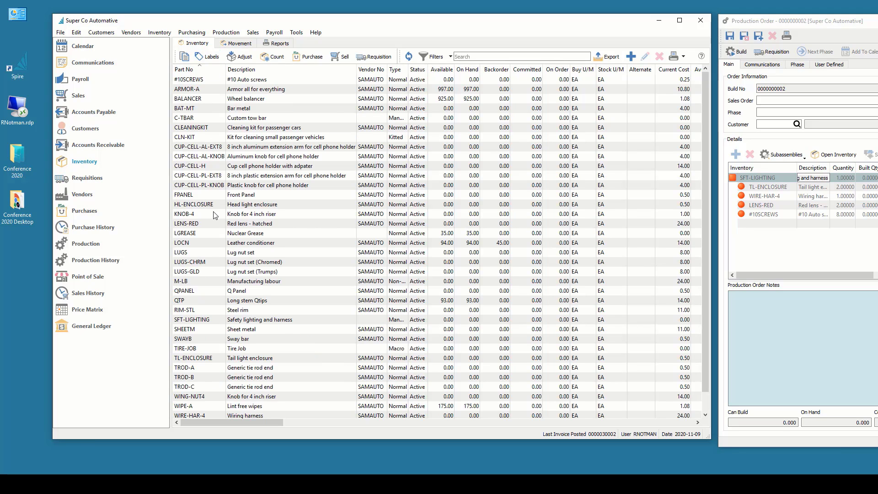
{"action": "scroll", "coordinate": [229, 279], "scroll_direction": "down", "scroll_amount": 1}
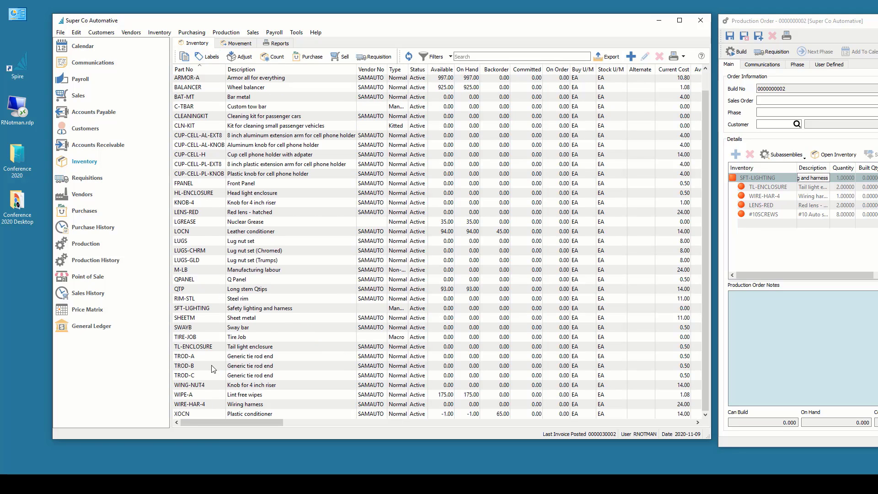
{"action": "left_click", "coordinate": [197, 348]}
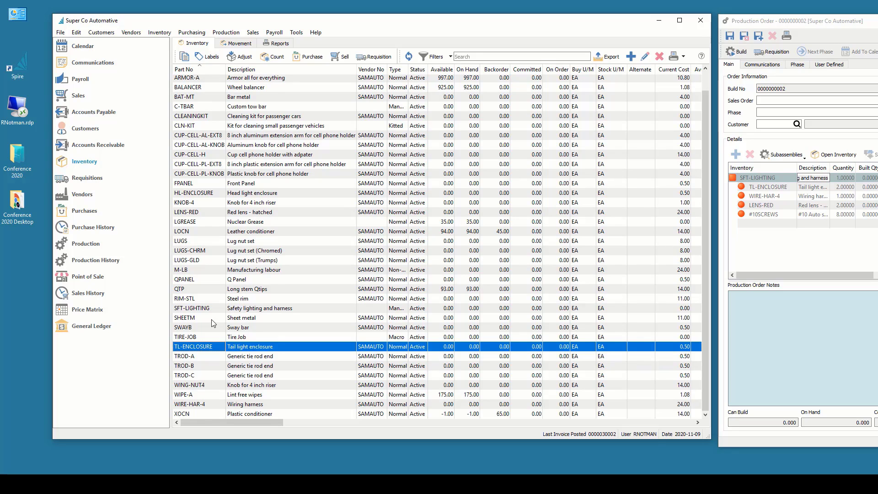
{"action": "scroll", "coordinate": [216, 304], "scroll_direction": "up", "scroll_amount": 1}
{"action": "left_click", "coordinate": [192, 222], "text": "ctrl"}
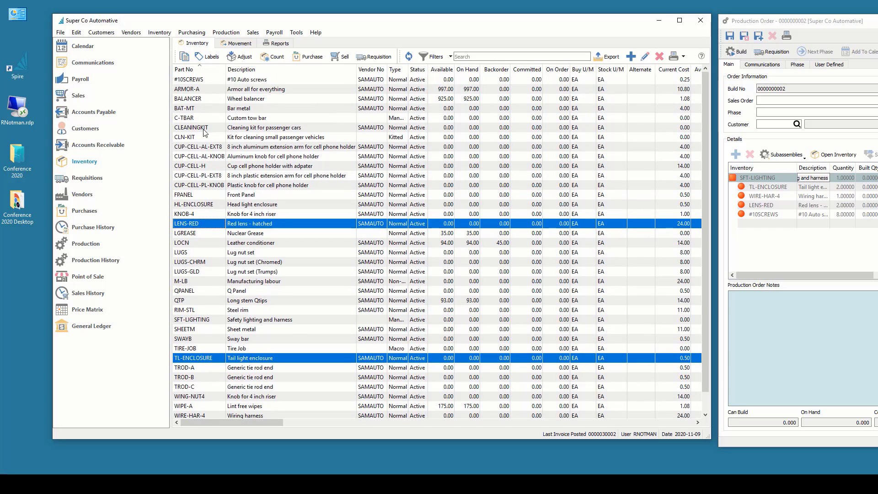
{"action": "left_click", "coordinate": [196, 80], "text": "ctrl"}
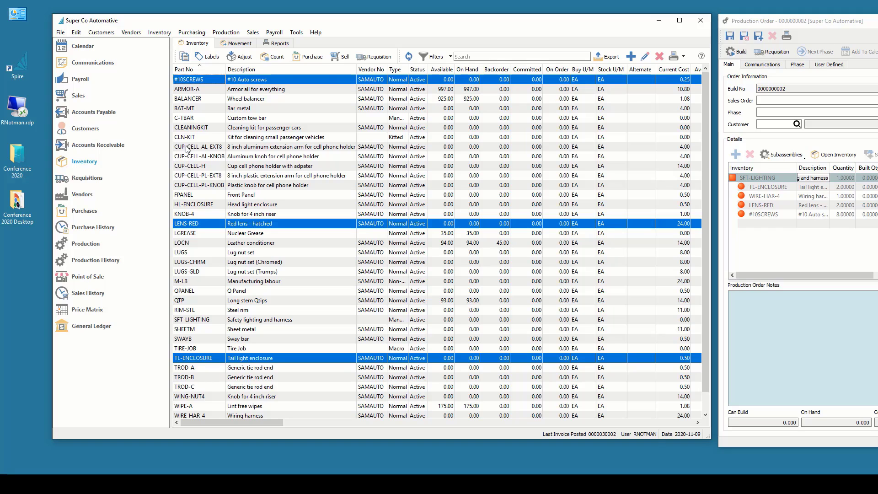
{"action": "left_click", "coordinate": [243, 57]}
Set the receive quantity of TL-ENCLOSURE, LENS-RED and #10SCREWS to 99 each, and post the adjustment without printing a report
{"action": "left_click", "coordinate": [425, 206]}
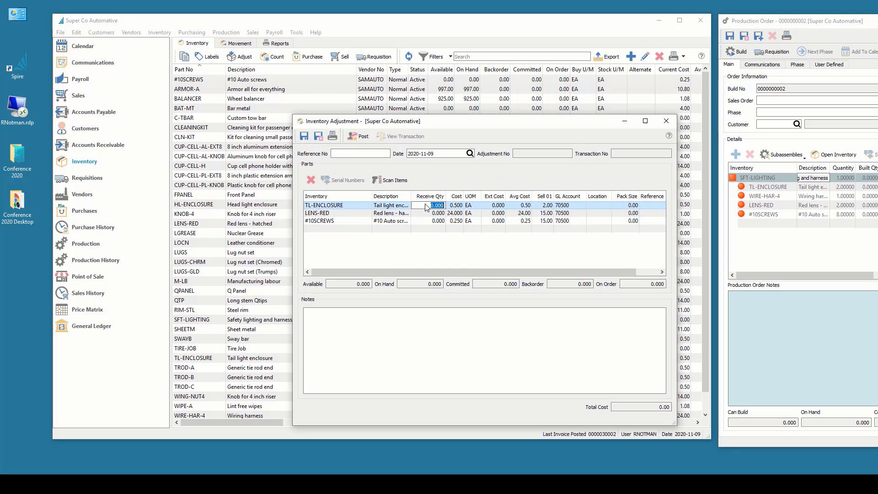
{"action": "type", "text": "99"}
{"action": "key", "text": "Return"}
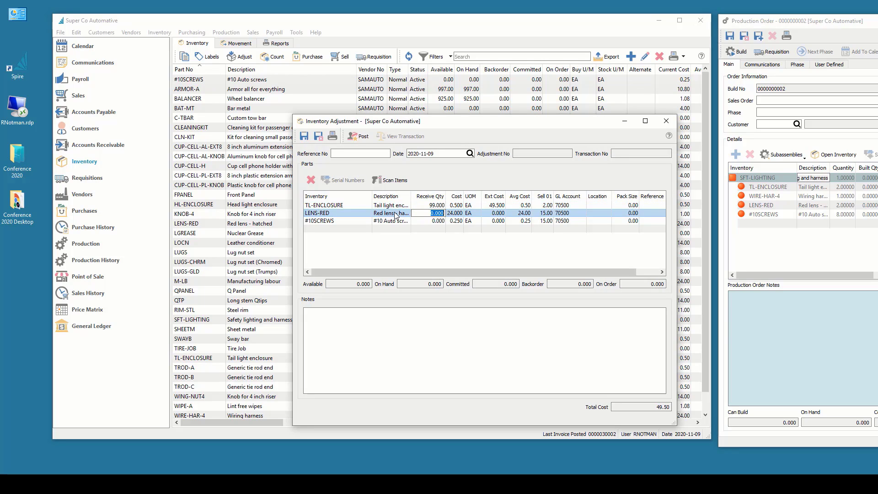
{"action": "type", "text": "999"}
{"action": "key", "text": "Return"}
{"action": "type", "text": "99"}
{"action": "key", "text": "Tab"}
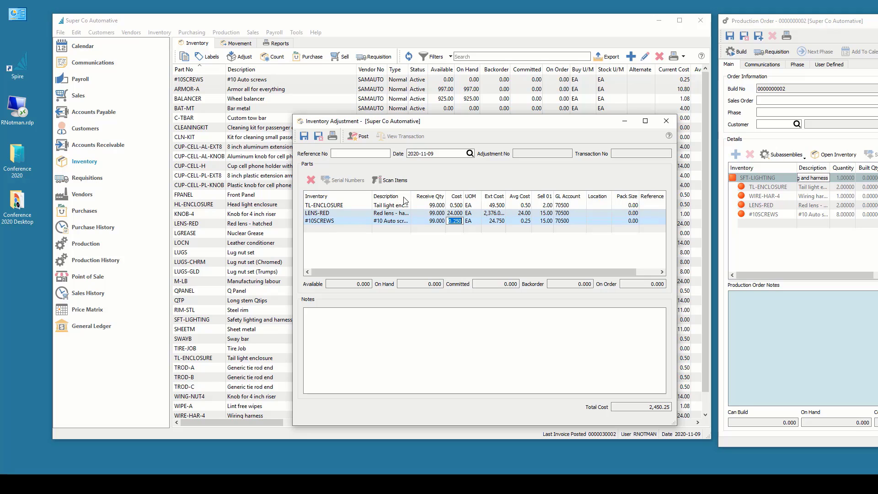
{"action": "left_click", "coordinate": [356, 136]}
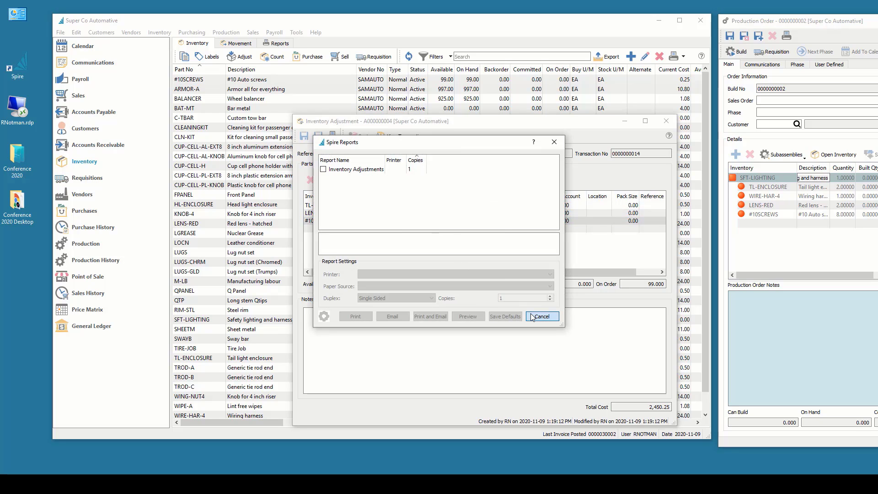
{"action": "left_click", "coordinate": [535, 316]}
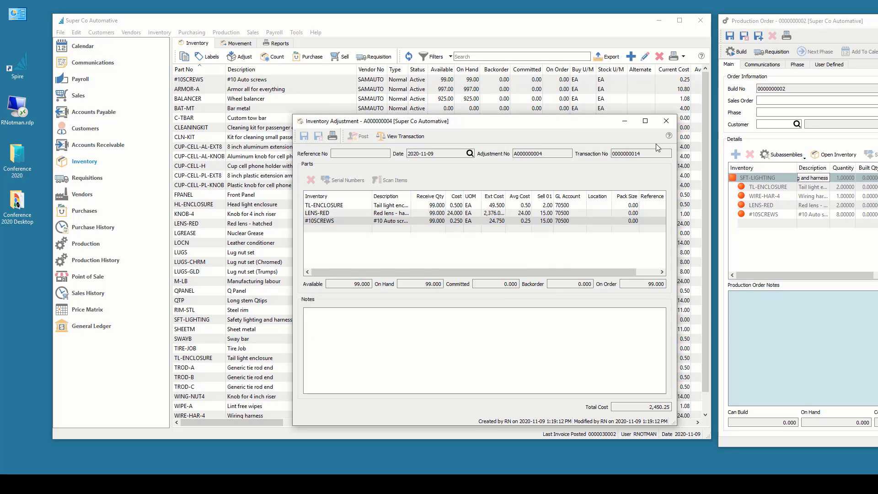
{"action": "left_click", "coordinate": [666, 121]}
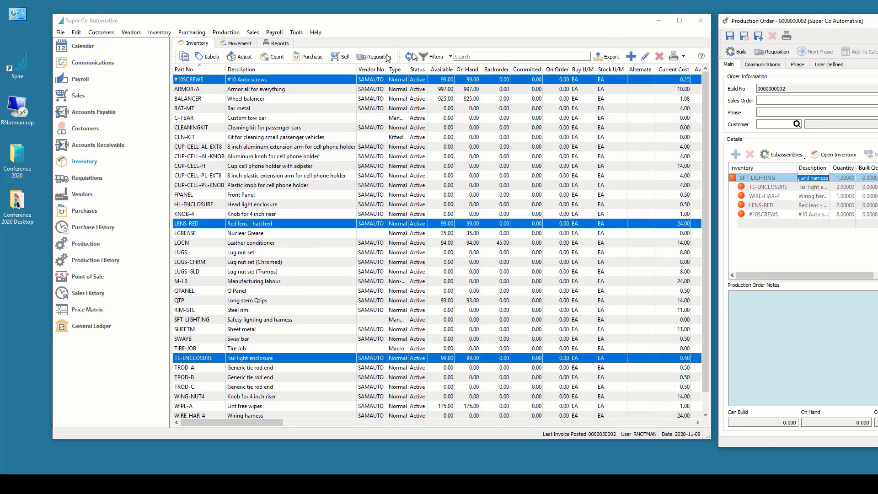
Save and close the SFT-LIGHTING production order, and widen the Part No and Order No columns in the production orders list
{"action": "left_click_drag", "start_coordinate": [747, 24], "coordinate": [385, 54]}
{"action": "left_click", "coordinate": [383, 67]}
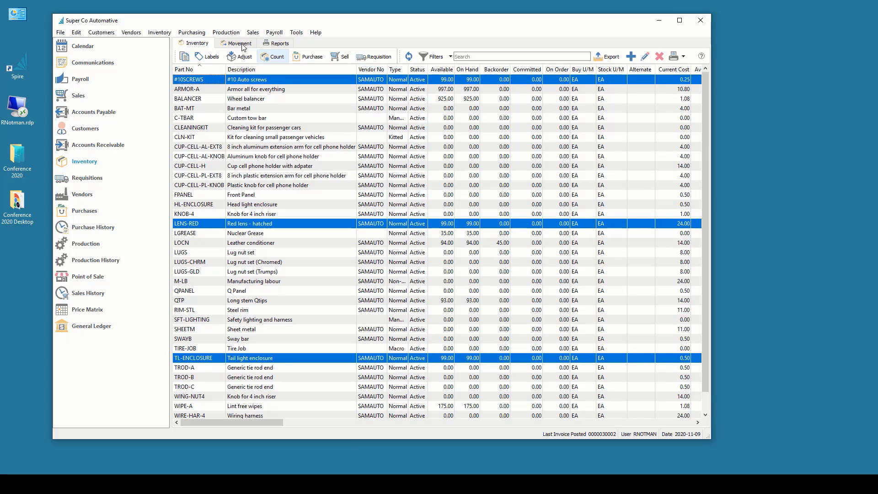
{"action": "left_click", "coordinate": [86, 244]}
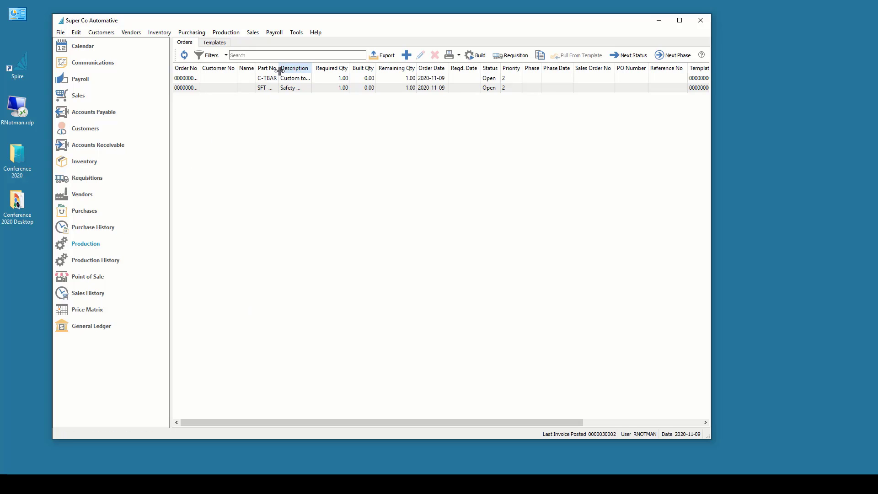
{"action": "double_click", "coordinate": [279, 67]}
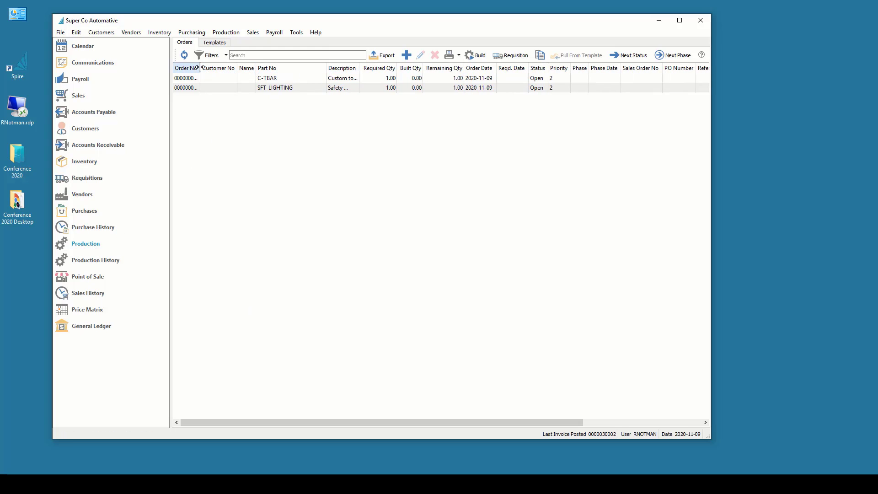
{"action": "left_click_drag", "start_coordinate": [200, 68], "coordinate": [254, 67]}
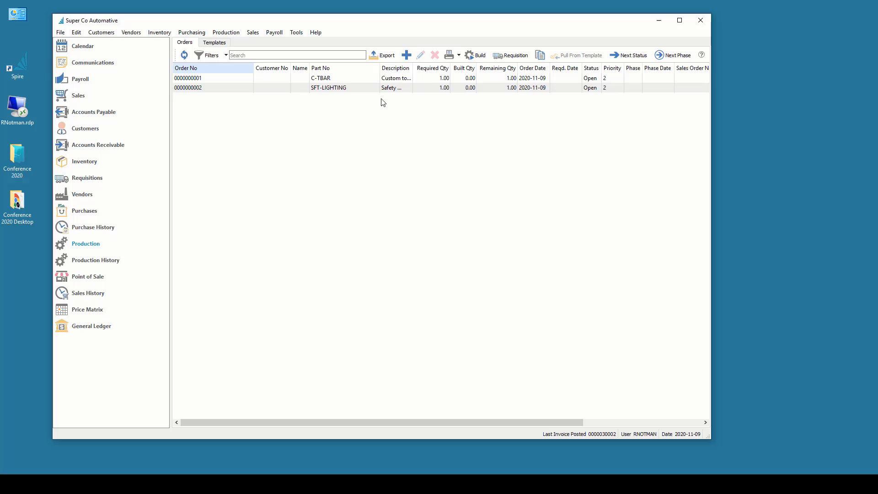
Reopen the SFT-LIGHTING production order and check the availability indicator of the WIRE-HAR-4 component
{"action": "double_click", "coordinate": [336, 90]}
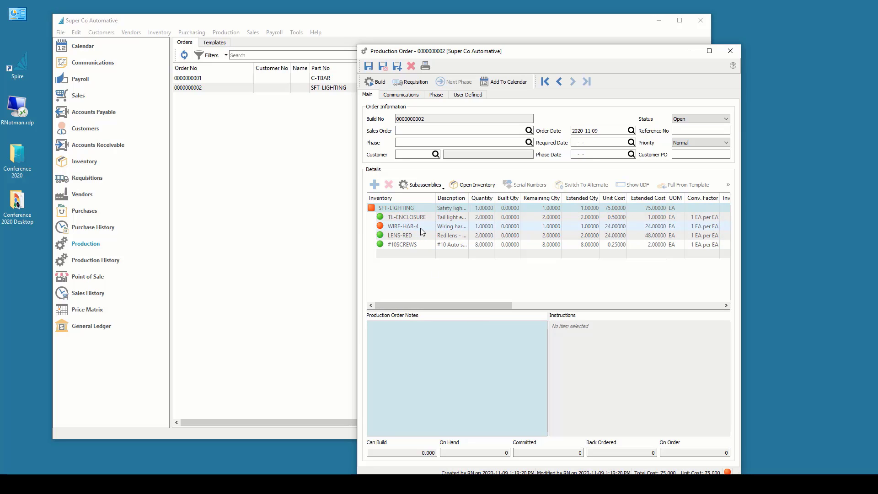
{"action": "mouse_move", "coordinate": [421, 228]}
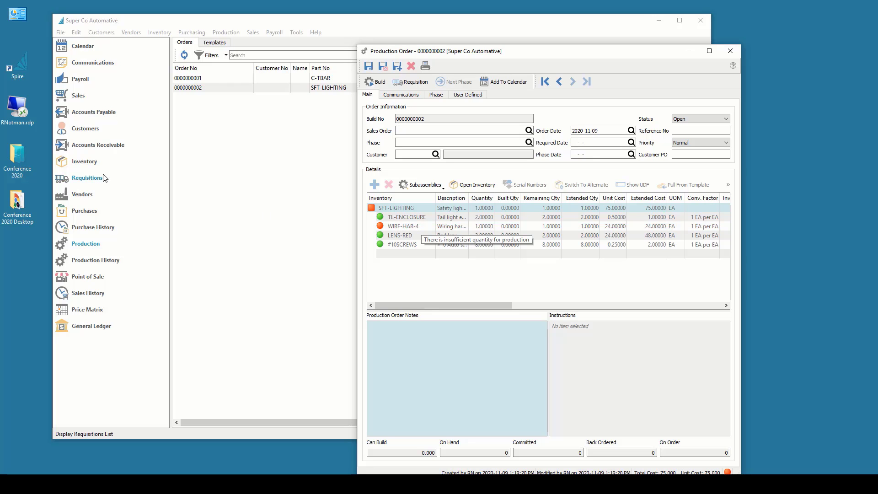
Find WIRE-HAR-4 in the inventory list and start an inventory adjustment for it
{"action": "left_click", "coordinate": [154, 172]}
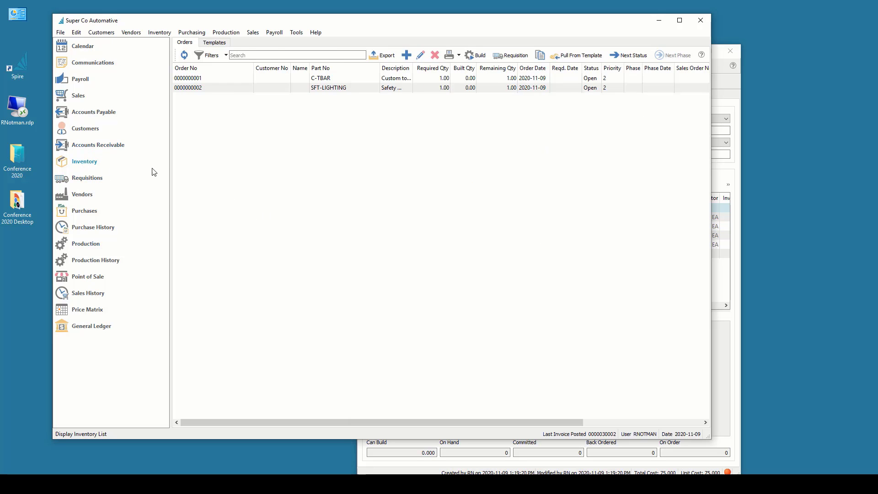
{"action": "left_click", "coordinate": [153, 168]}
{"action": "left_click", "coordinate": [236, 155]}
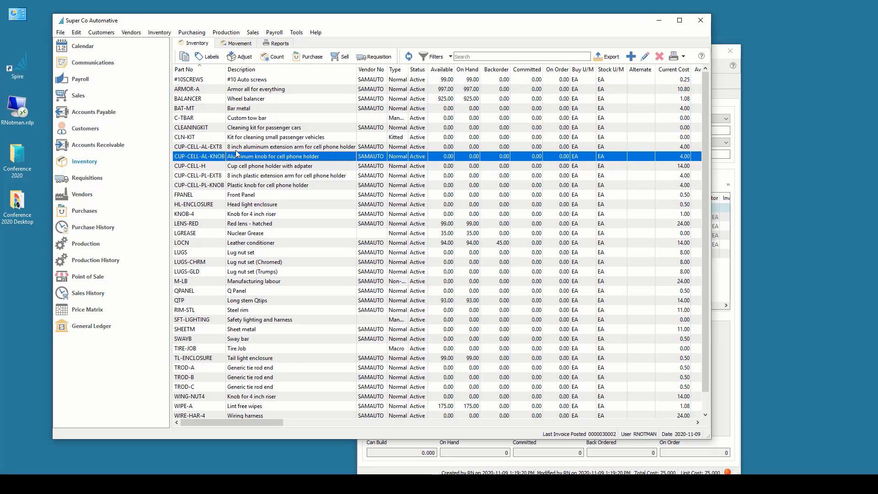
{"action": "type", "text": "wir"}
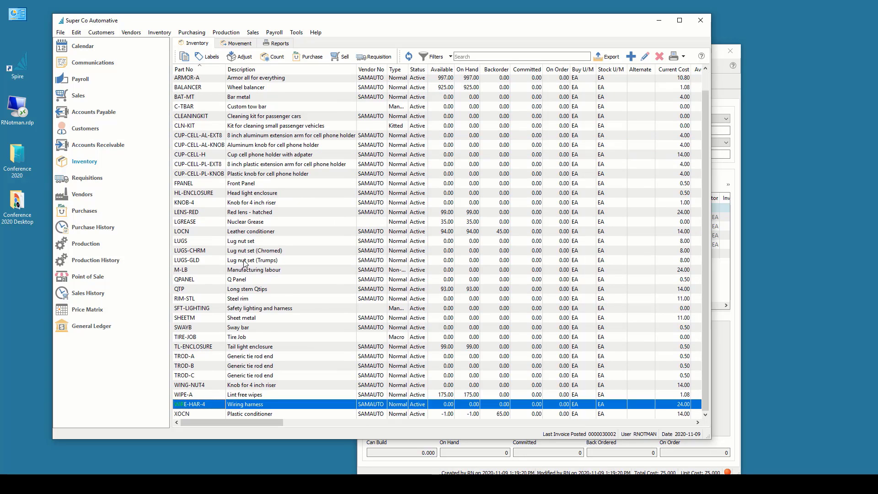
{"action": "left_click", "coordinate": [240, 56]}
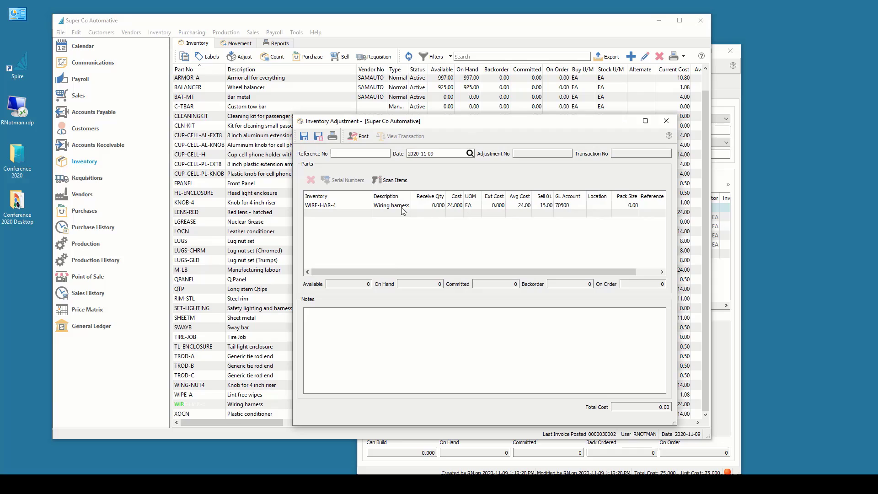
Set the receive quantity of WIRE-HAR-4 to 99, post the adjustment without printing a report, and close it
{"action": "left_click", "coordinate": [436, 206]}
{"action": "type", "text": "99"}
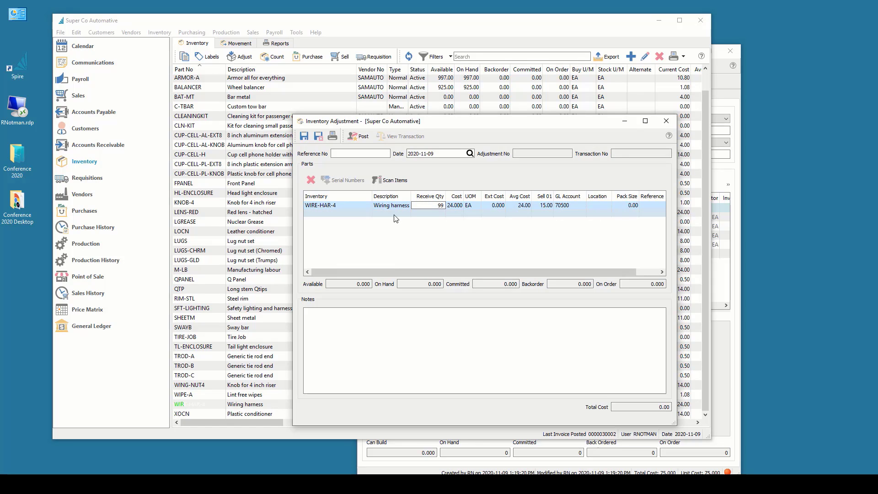
{"action": "key", "text": "Tab"}
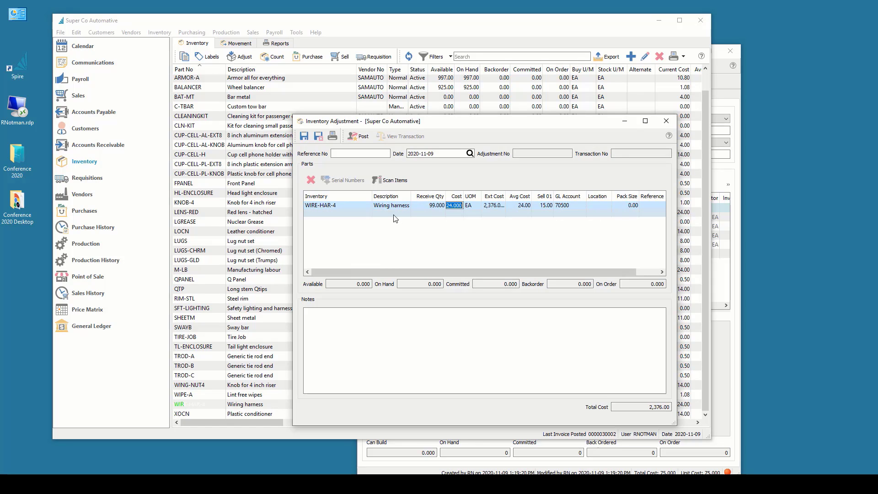
{"action": "left_click", "coordinate": [360, 136]}
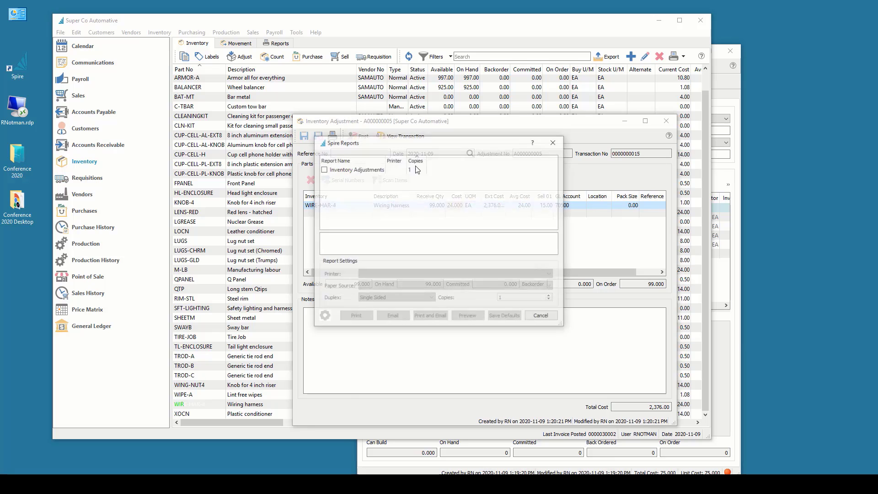
{"action": "left_click", "coordinate": [542, 316]}
{"action": "left_click", "coordinate": [666, 121]}
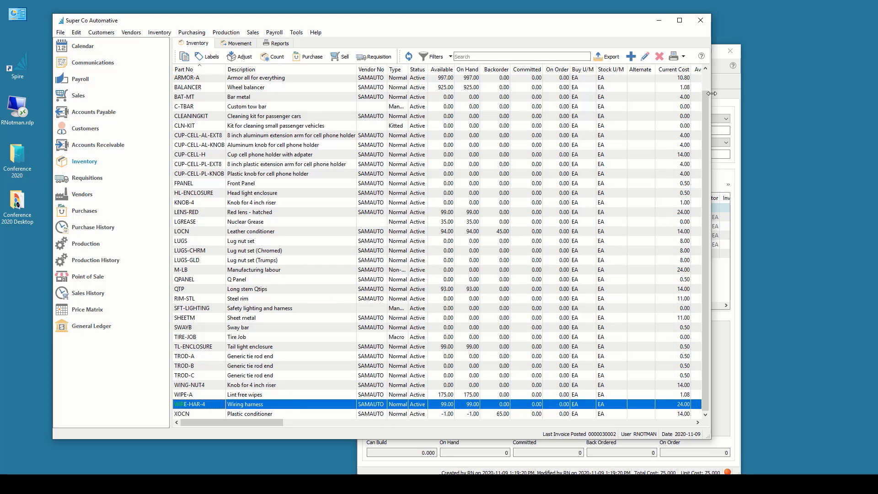
Close the open SFT-LIGHTING production order and reopen it from the production orders list to refresh component availability
{"action": "left_click", "coordinate": [731, 45]}
{"action": "left_click", "coordinate": [731, 46]}
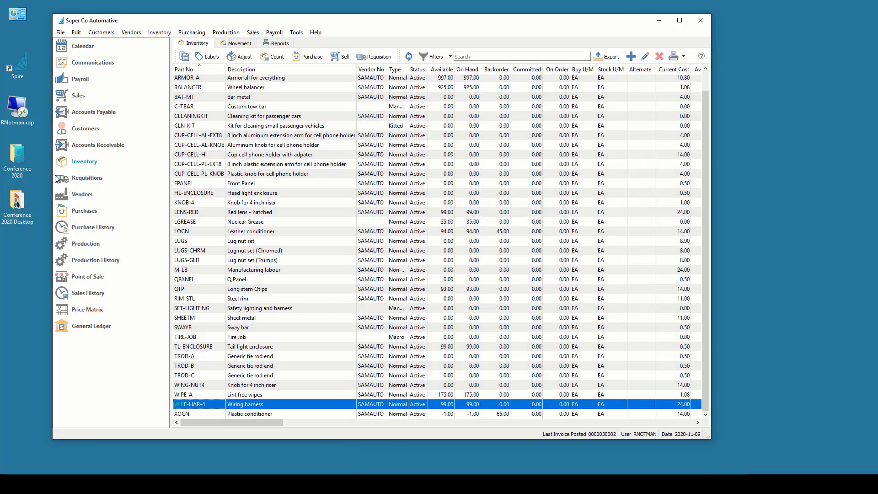
{"action": "left_click", "coordinate": [93, 247]}
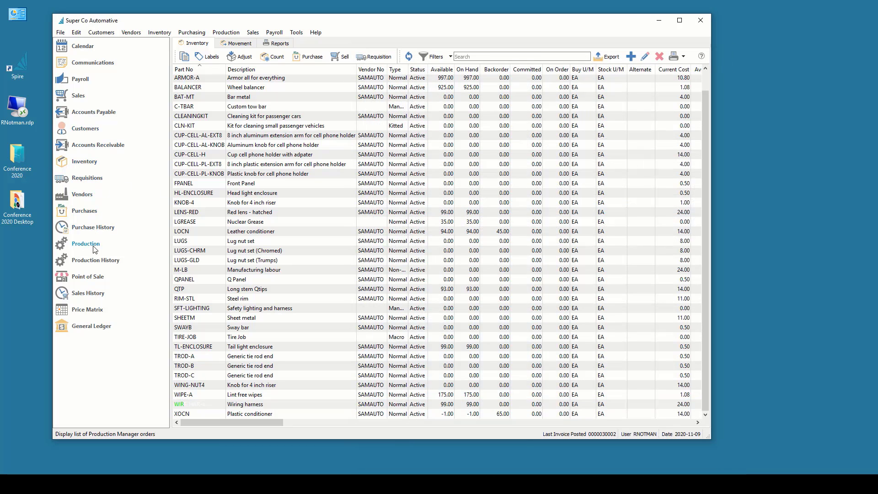
{"action": "double_click", "coordinate": [250, 88]}
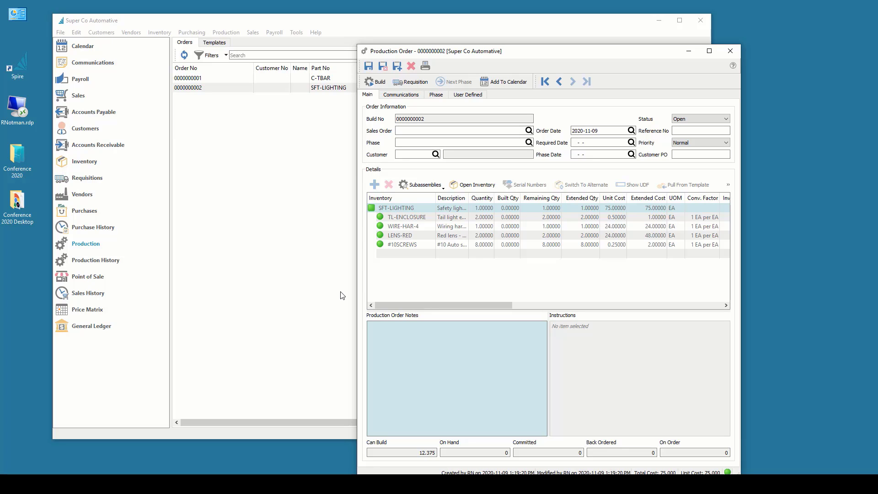
Build the SFT-LIGHTING production order with a received and assembled quantity of 3, accepting that it exceeds the required quantity
{"action": "left_click", "coordinate": [372, 83]}
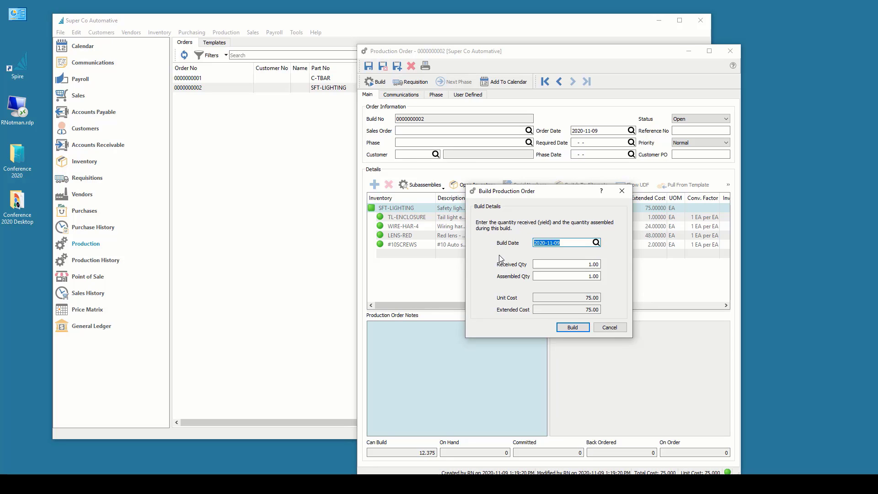
{"action": "left_click", "coordinate": [567, 264]}
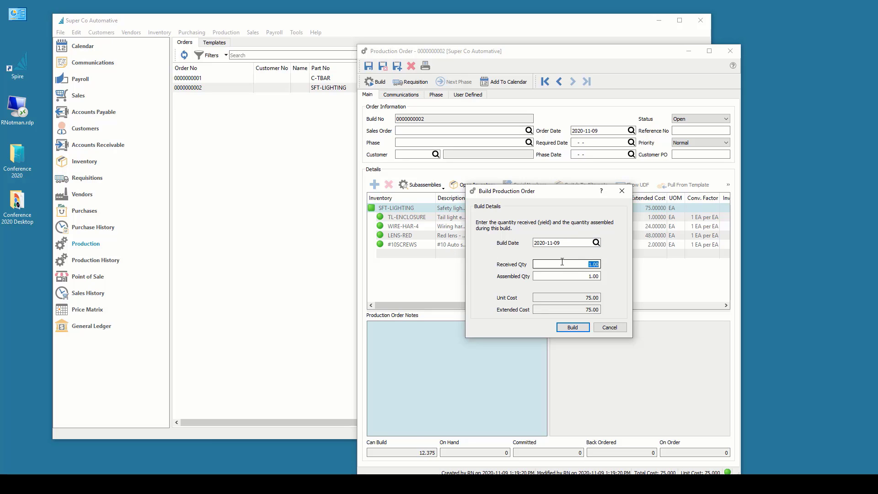
{"action": "type", "text": "3"}
{"action": "key", "text": "Tab"}
{"action": "left_click", "coordinate": [578, 329]}
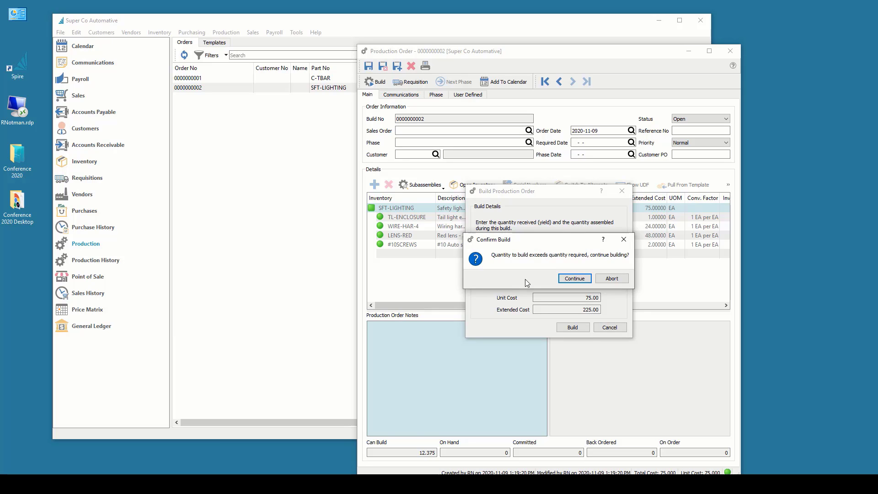
{"action": "left_click", "coordinate": [571, 279]}
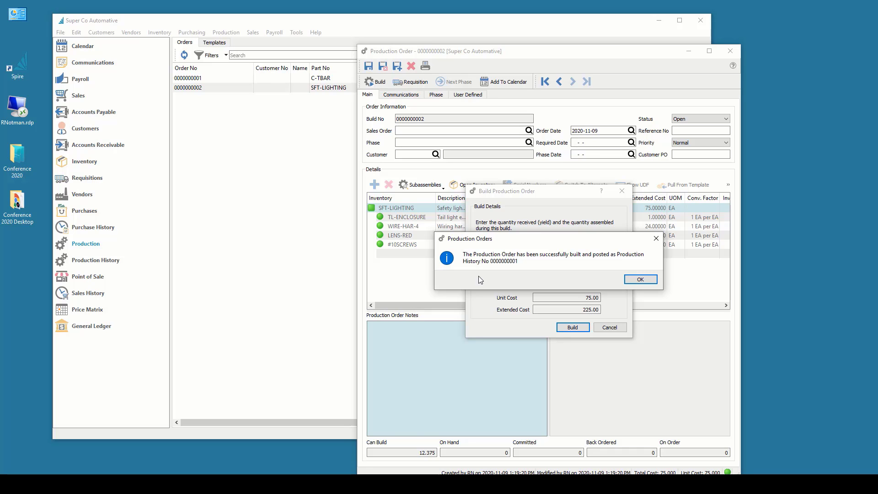
Preview the Production Build report for the posted SFT-LIGHTING build, and close the report
{"action": "left_click", "coordinate": [644, 279]}
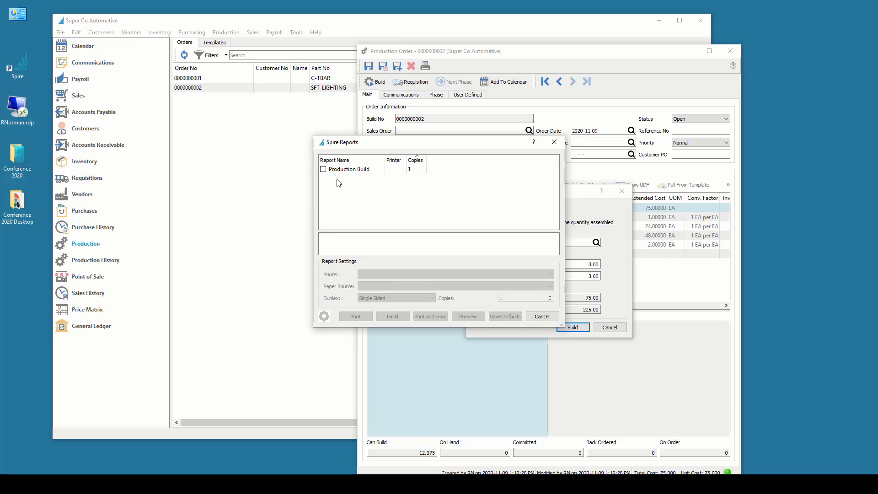
{"action": "left_click", "coordinate": [323, 169]}
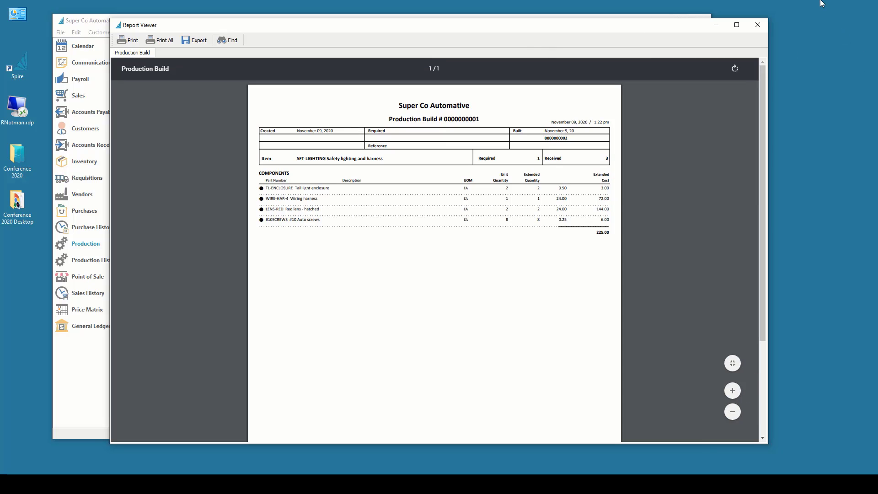
{"action": "left_click", "coordinate": [758, 25]}
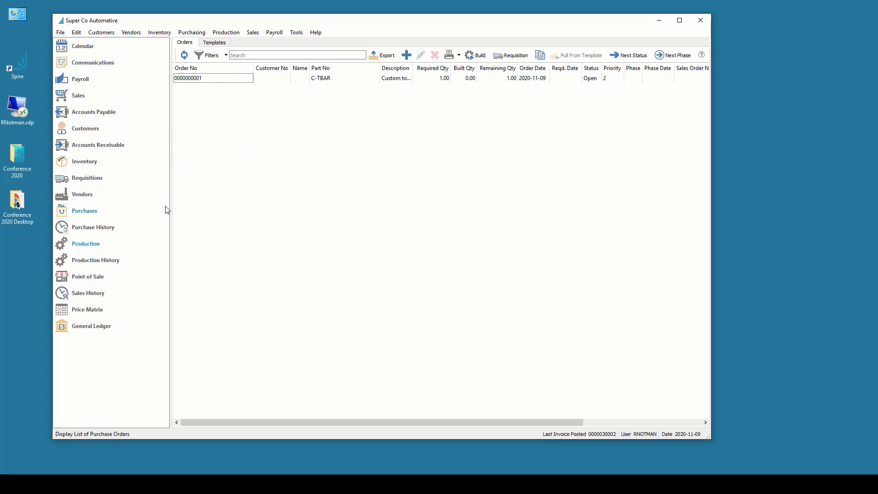
Open the C-TBAR production order and select its SFT-LIGHTING component line to check the on-hand quantity
{"action": "left_click", "coordinate": [86, 247]}
{"action": "double_click", "coordinate": [224, 78]}
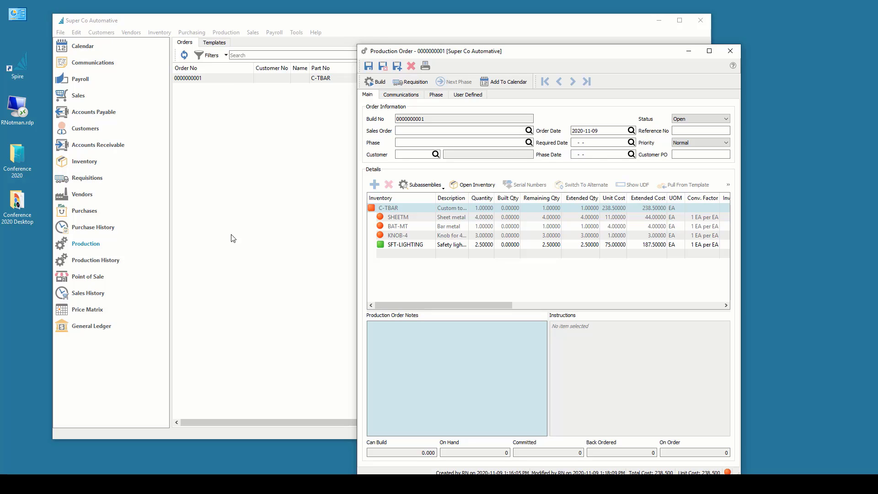
{"action": "left_click", "coordinate": [395, 247]}
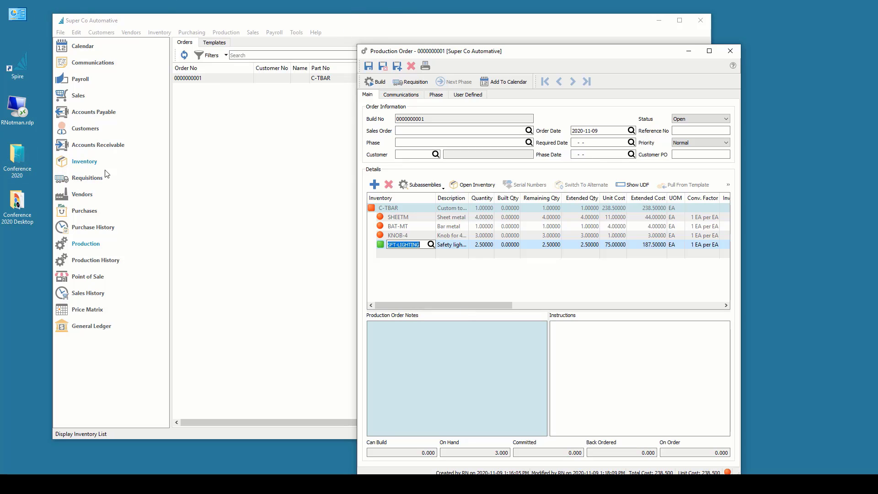
Search the inventory list for sft-lighting, open the SFT-LIGHTING record to review its quantities and costs, and close the record
{"action": "left_click_drag", "start_coordinate": [459, 58], "coordinate": [812, 37]}
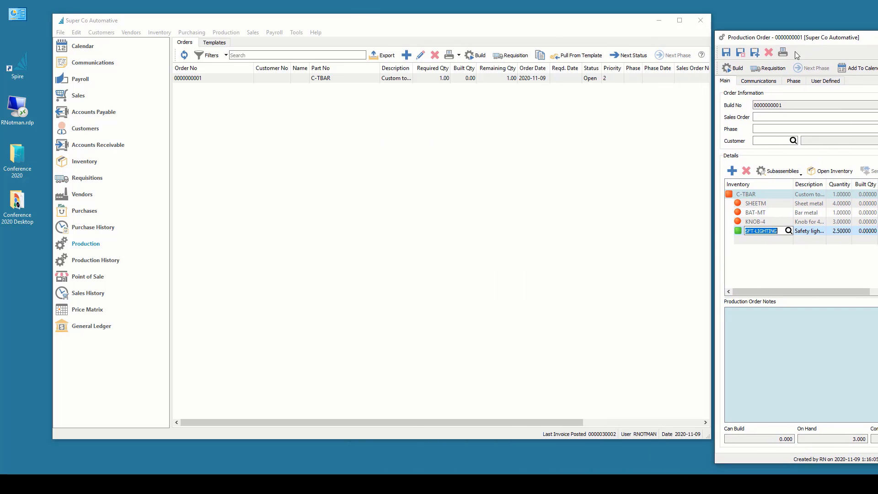
{"action": "left_click", "coordinate": [84, 161]}
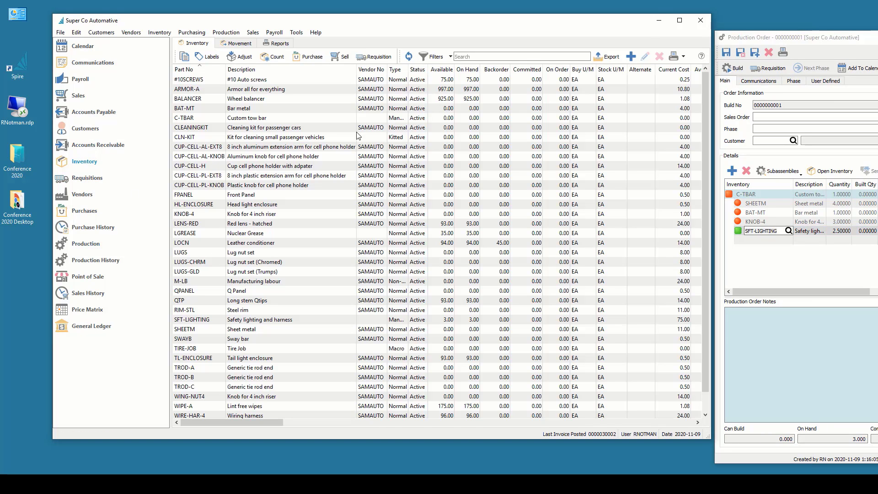
{"action": "left_click", "coordinate": [467, 56]}
{"action": "type", "text": "sft"}
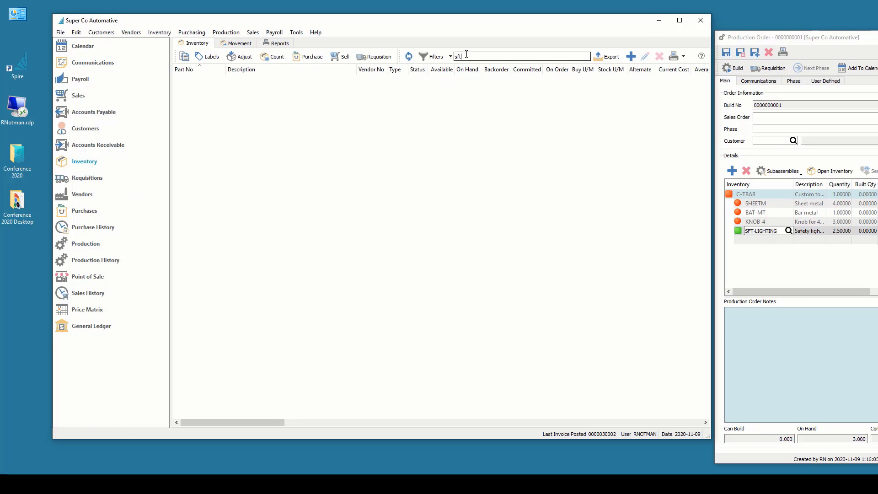
{"action": "type", "text": "-lighting"}
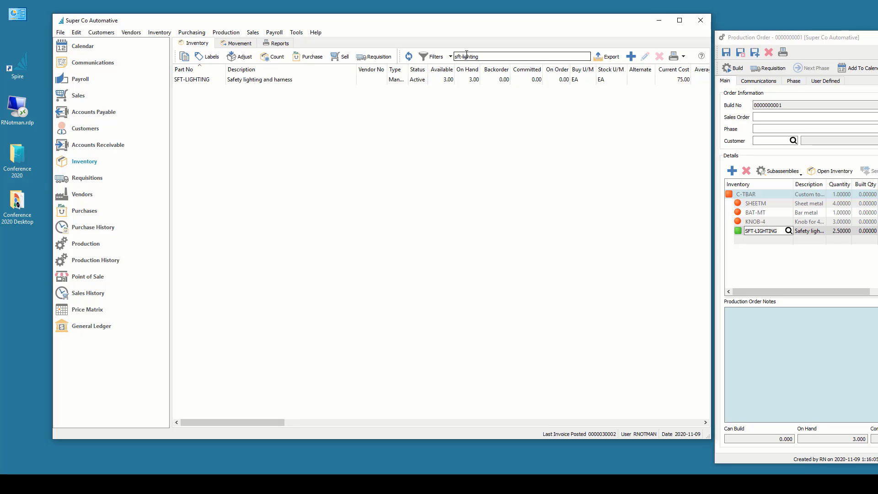
{"action": "double_click", "coordinate": [188, 80]}
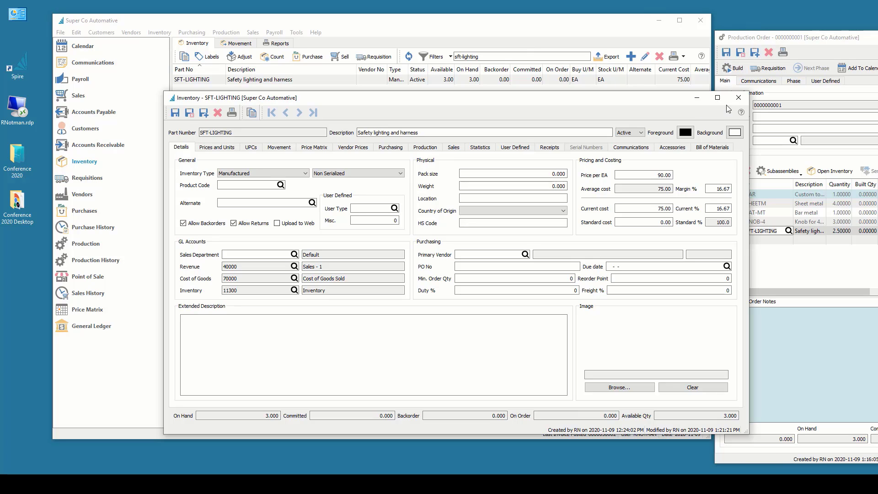
{"action": "left_click", "coordinate": [761, 40]}
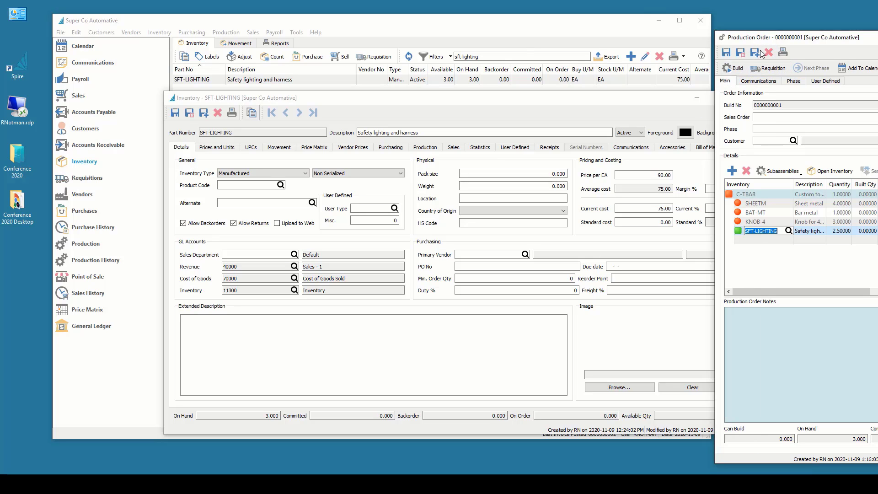
{"action": "left_click", "coordinate": [629, 105]}
{"action": "left_click", "coordinate": [736, 100]}
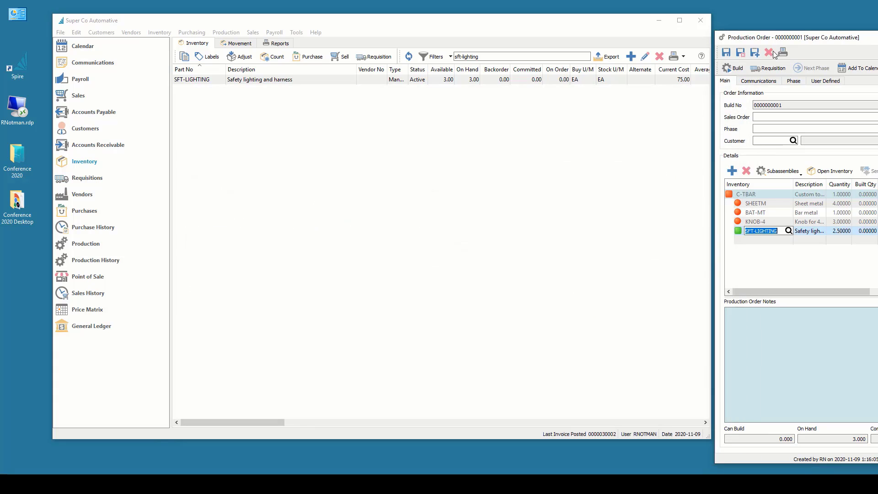
Expand the SFT-LIGHTING subassembly in the C-TBAR production order into its components with Toggle Selected
{"action": "left_click_drag", "start_coordinate": [777, 40], "coordinate": [516, 43]}
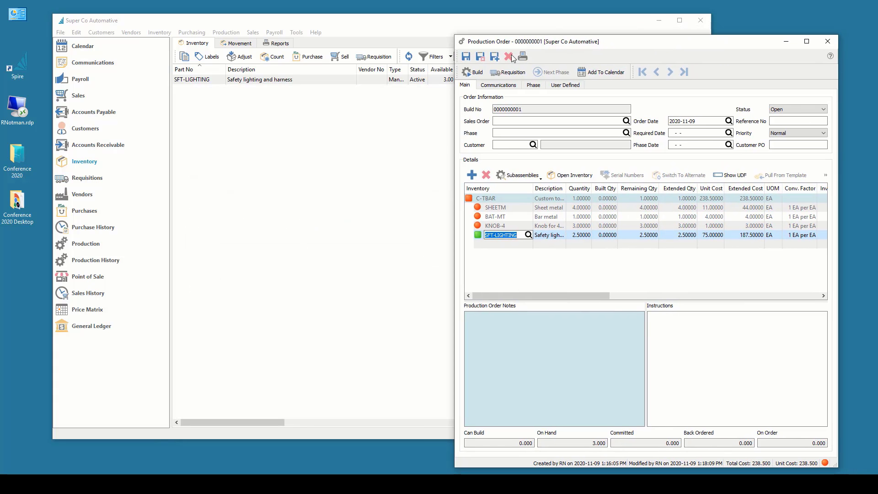
{"action": "left_click", "coordinate": [499, 245]}
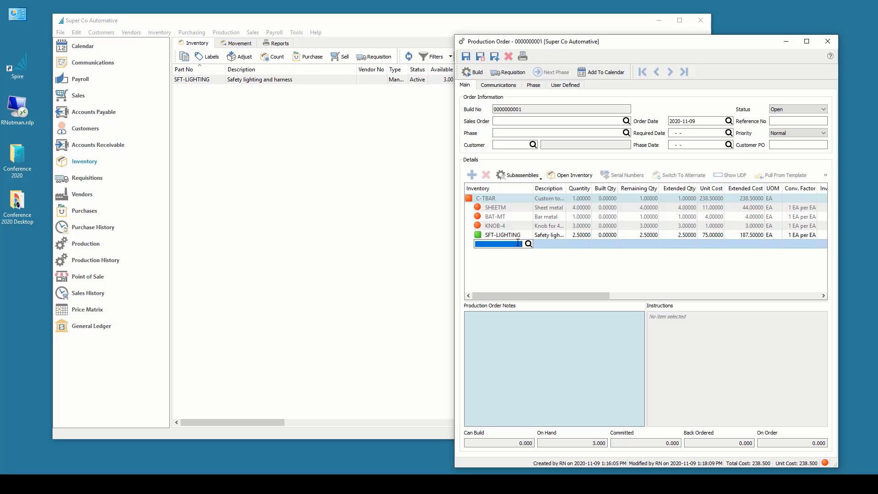
{"action": "left_click", "coordinate": [513, 235]}
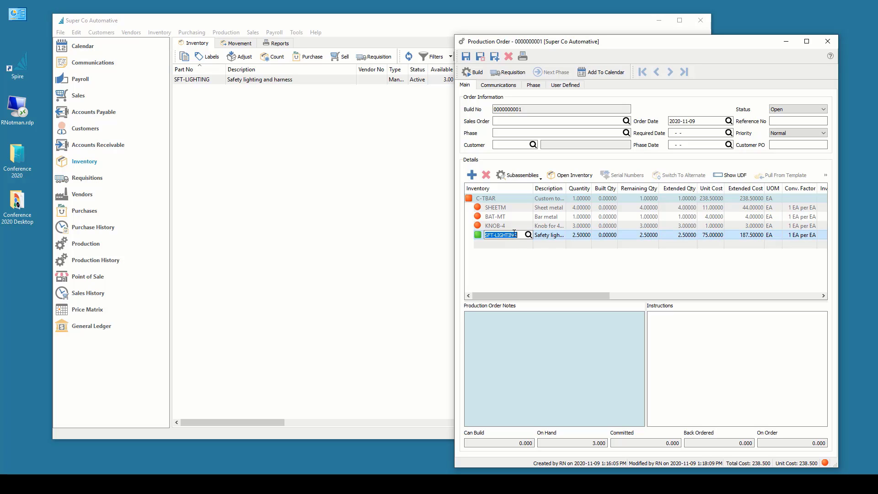
{"action": "left_click", "coordinate": [528, 176]}
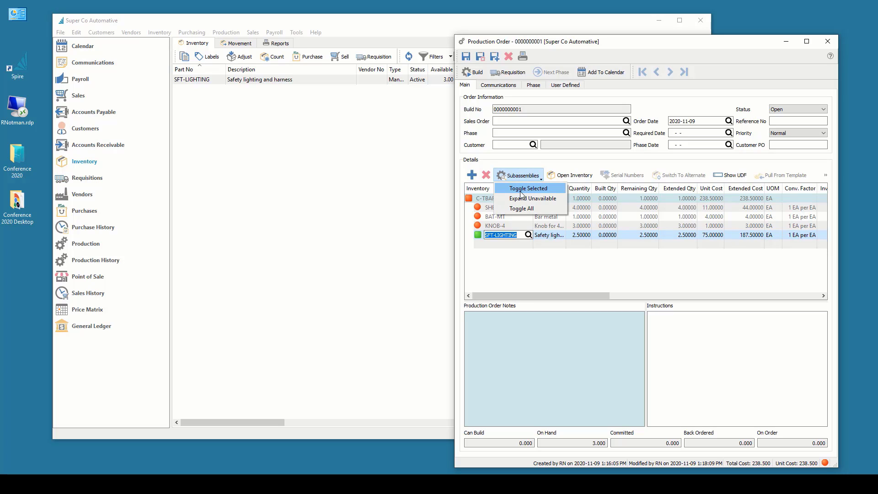
{"action": "left_click", "coordinate": [521, 192]}
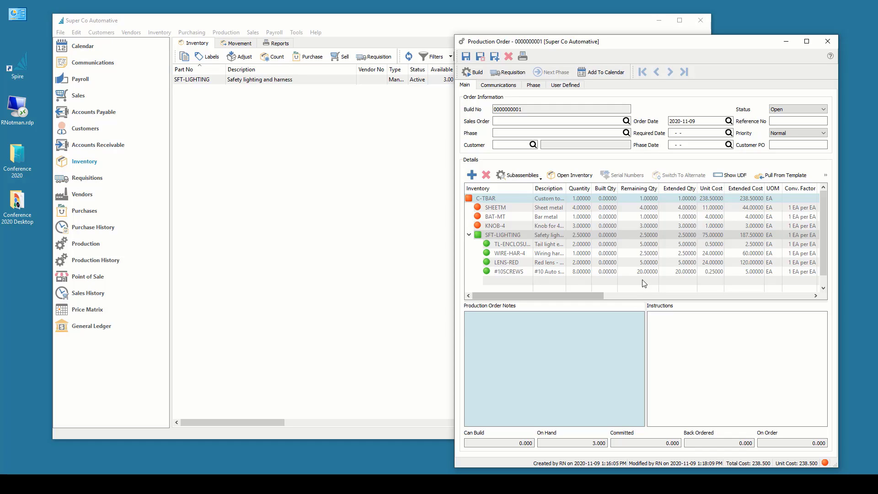
{"action": "left_click", "coordinate": [466, 56]}
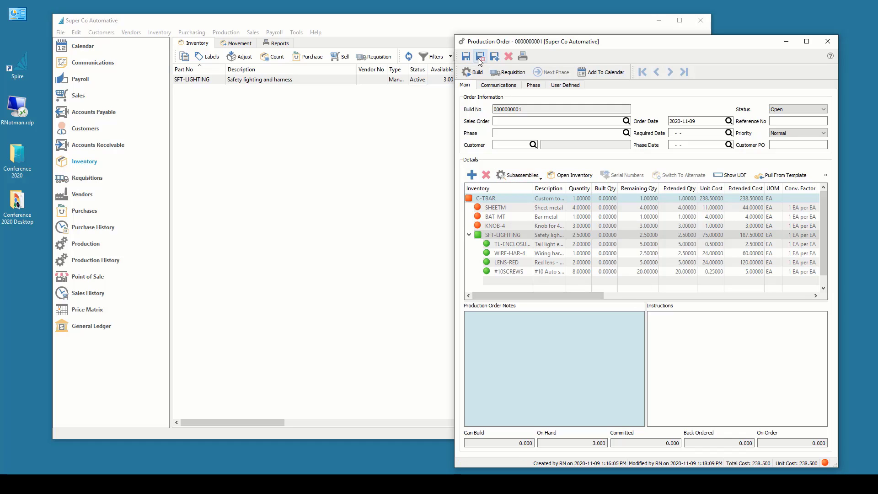
Move the C-TBAR production order aside and clear the sft-lighting search so the inventory list covers all items
{"action": "left_click_drag", "start_coordinate": [529, 44], "coordinate": [784, 43]}
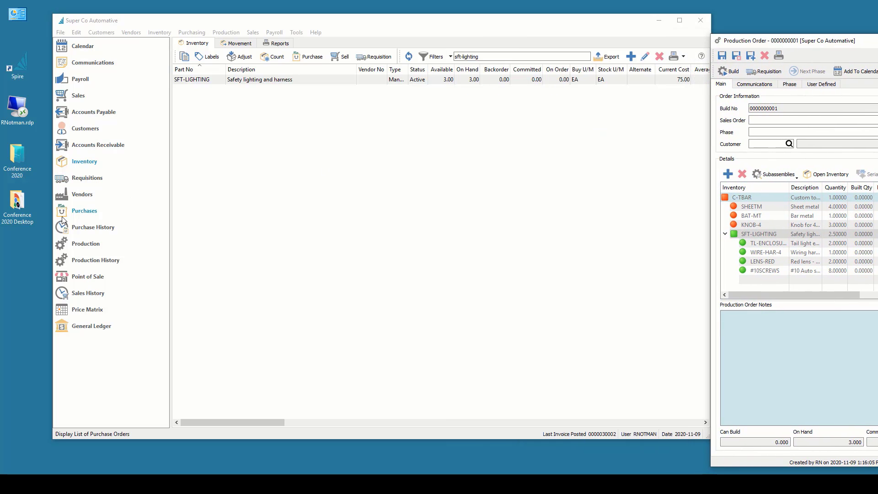
{"action": "left_click", "coordinate": [152, 150]}
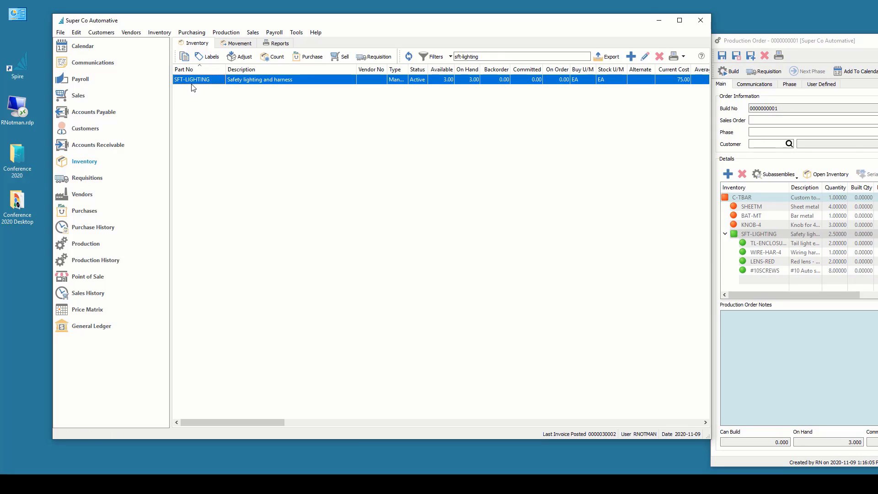
{"action": "left_click", "coordinate": [501, 57]}
{"action": "key", "text": "BackSpace"}
{"action": "key", "text": "BackSpace"}
{"action": "key", "text": "BackSpace"}
{"action": "key", "text": "BackSpace"}
{"action": "key", "text": "BackSpace"}
{"action": "key", "text": "BackSpace"}
{"action": "key", "text": "BackSpace"}
{"action": "key", "text": "BackSpace"}
{"action": "key", "text": "BackSpace"}
{"action": "key", "text": "BackSpace"}
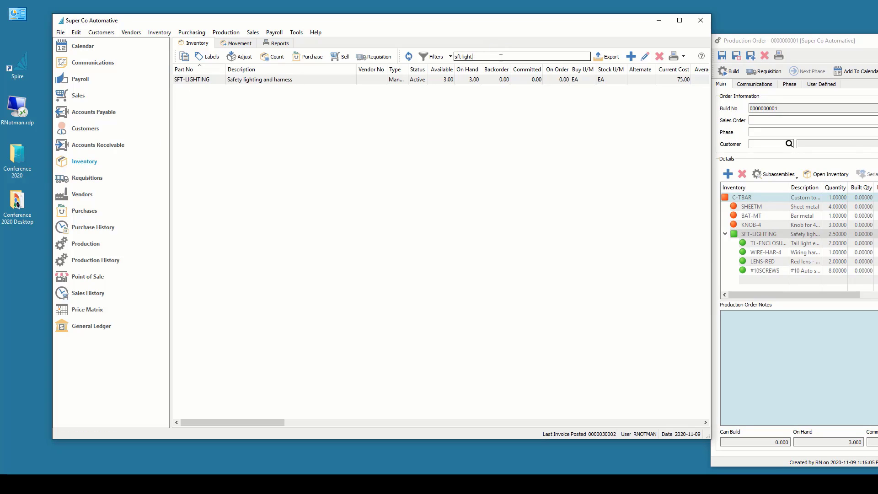
{"action": "key", "text": "BackSpace"}
{"action": "key", "text": "BackSpace"}
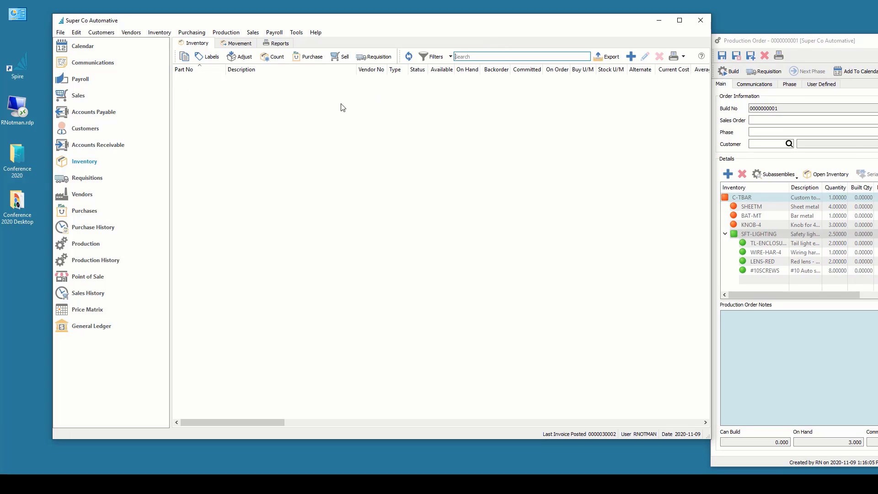
Select the SHEETM and BAT-MT items together in the inventory list
{"action": "scroll", "coordinate": [219, 270], "scroll_direction": "down", "scroll_amount": 1}
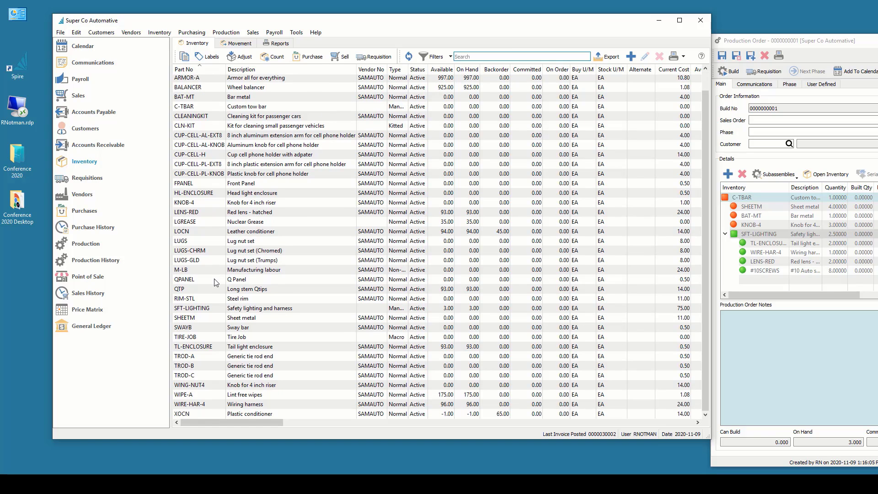
{"action": "left_click", "coordinate": [200, 319]}
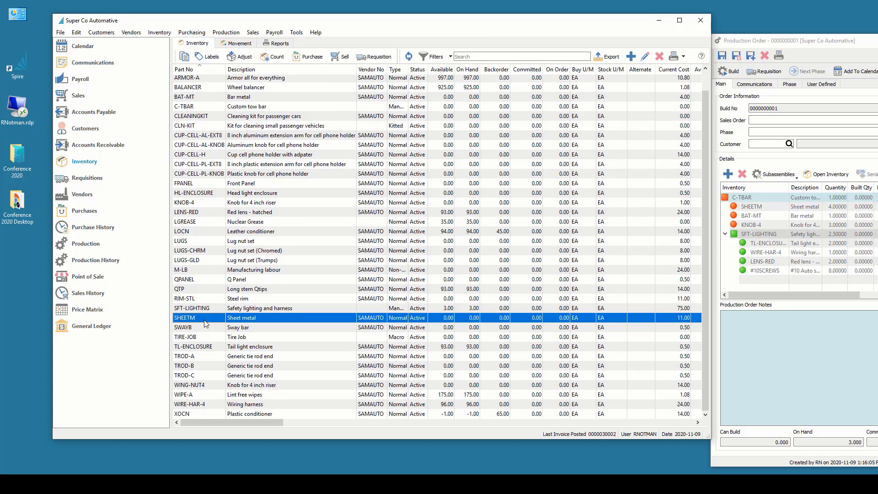
{"action": "left_click", "coordinate": [192, 97], "text": "ctrl"}
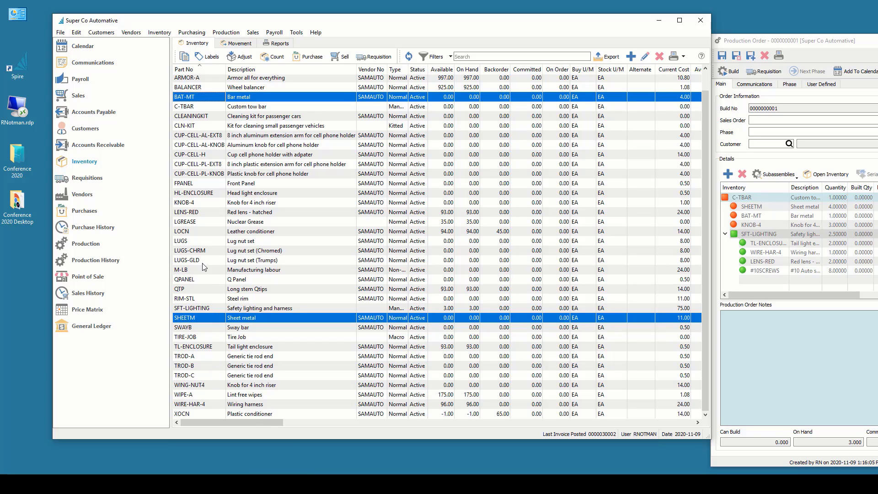
Create an inventory adjustment for SHEETM, BAT-MT and KNOB-4 with a receive quantity of 99 for each part
{"action": "left_click", "coordinate": [189, 202], "text": "ctrl"}
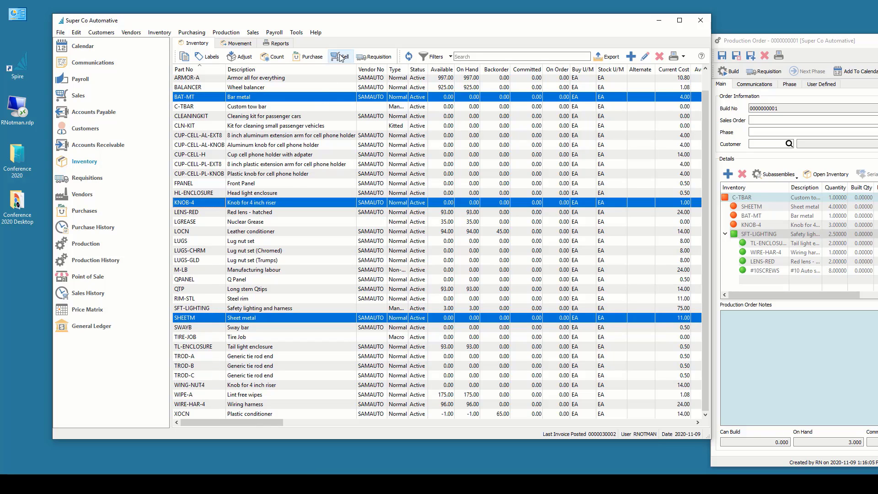
{"action": "left_click", "coordinate": [241, 56]}
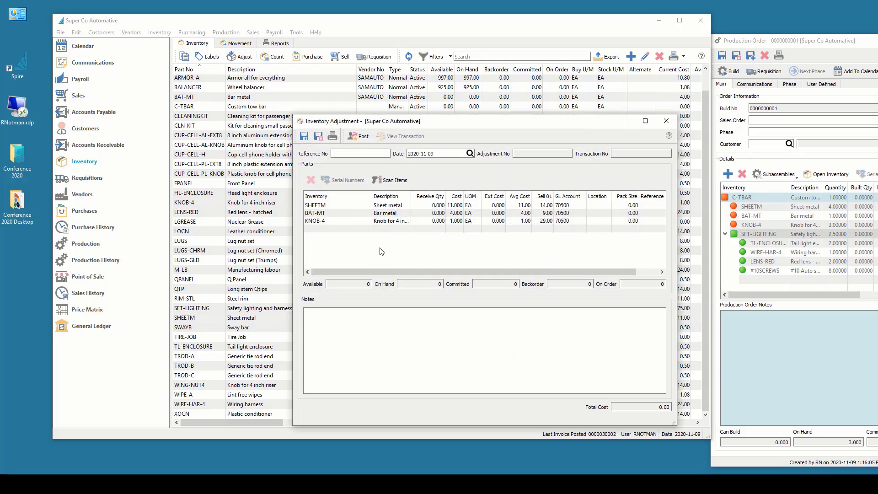
{"action": "left_click", "coordinate": [436, 206]}
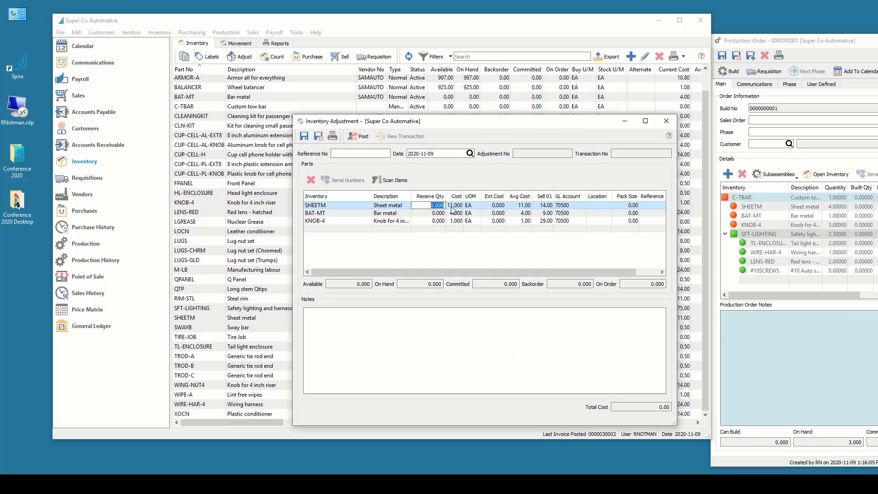
{"action": "type", "text": "99"}
{"action": "key", "text": "Return"}
{"action": "type", "text": "99"}
{"action": "key", "text": "Return"}
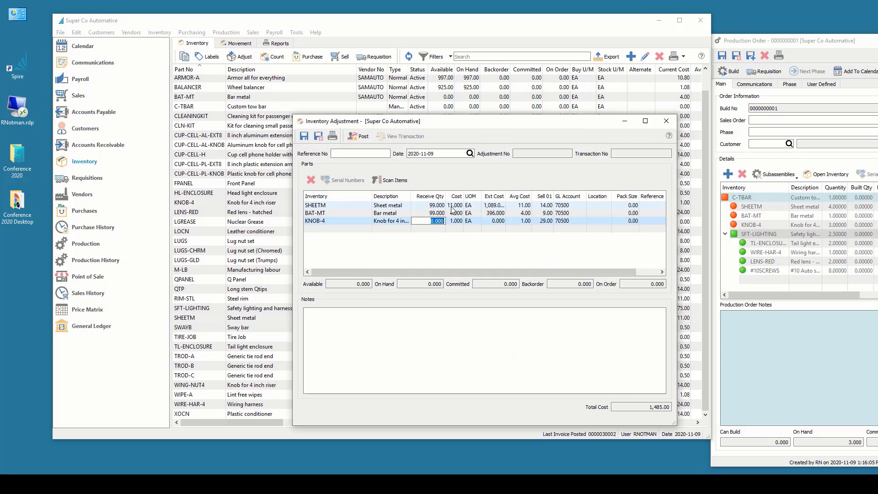
{"action": "type", "text": "99"}
{"action": "key", "text": "Return"}
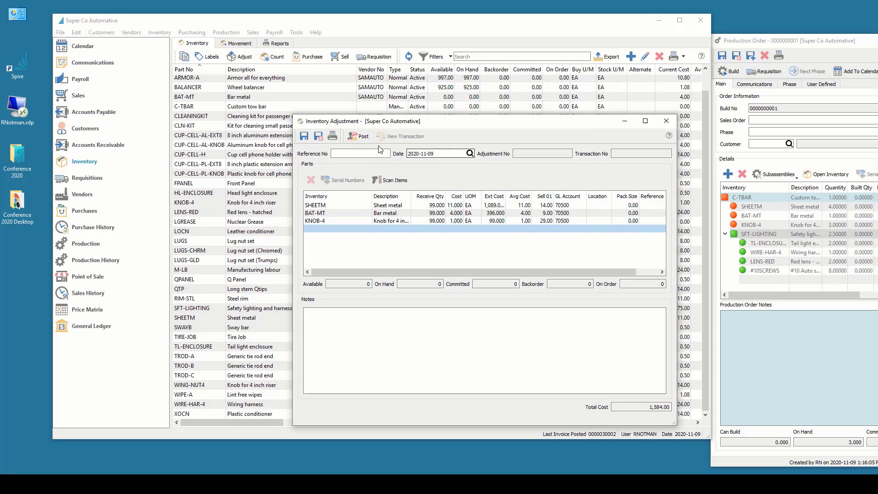
Post the inventory adjustment, skip printing its report and close the adjustment
{"action": "left_click", "coordinate": [358, 136]}
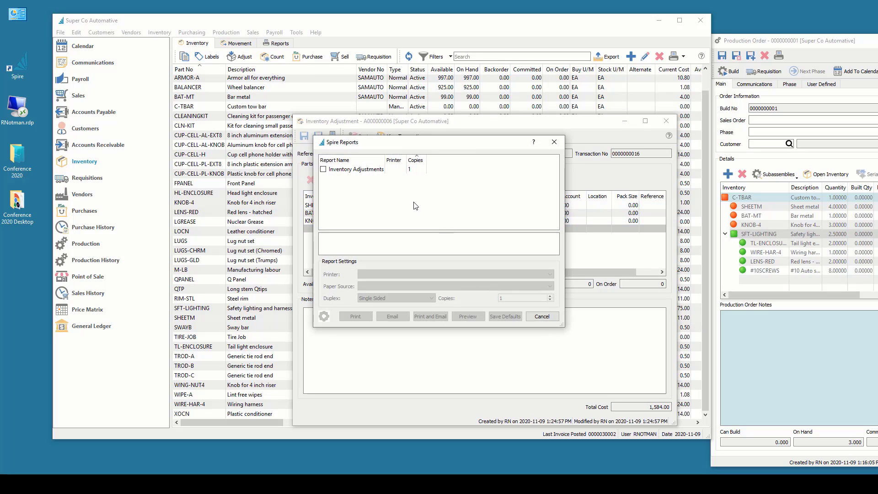
{"action": "left_click", "coordinate": [539, 316]}
{"action": "left_click", "coordinate": [665, 120]}
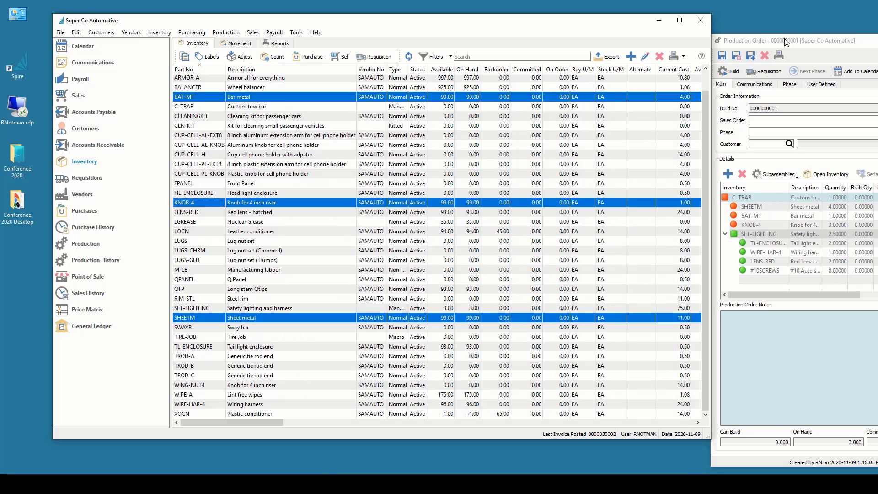
Close the open C-TBAR production order and reopen it from the production orders list
{"action": "left_click_drag", "start_coordinate": [808, 36], "coordinate": [294, 23]}
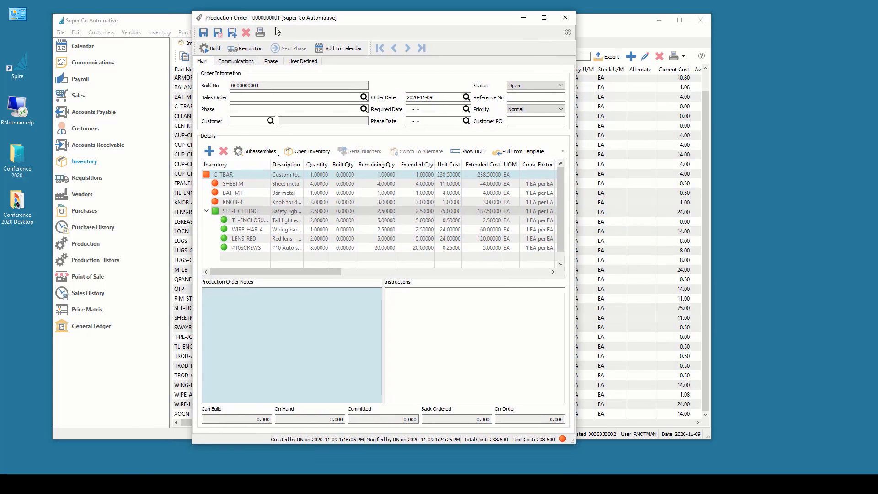
{"action": "left_click", "coordinate": [233, 37]}
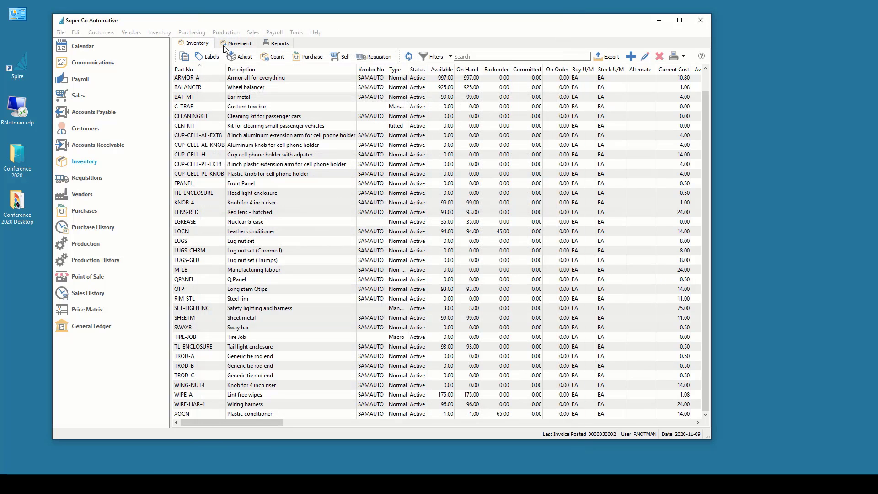
{"action": "left_click", "coordinate": [86, 245]}
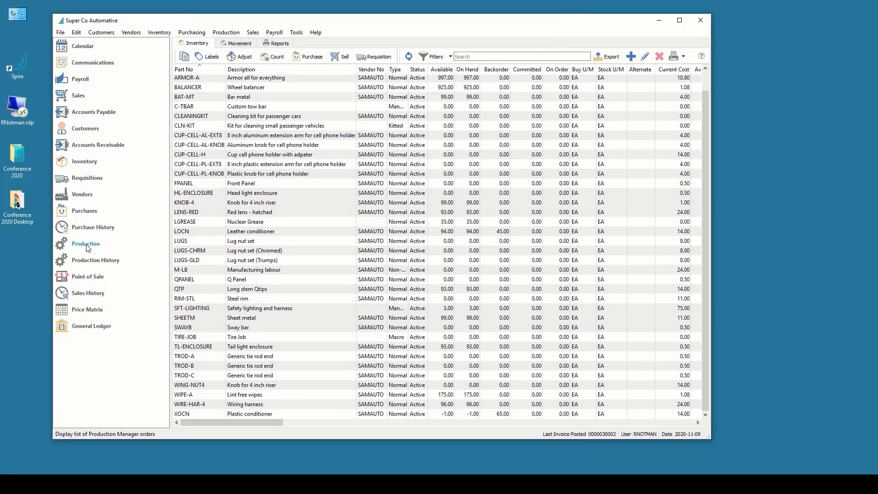
{"action": "double_click", "coordinate": [201, 79]}
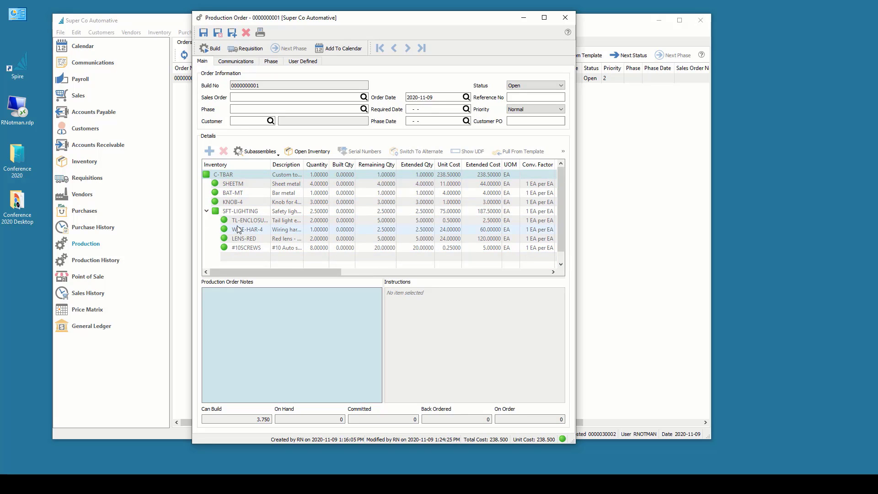
Collapse the SFT-LIGHTING subassembly in the production order so it counts as a single stocked item
{"action": "mouse_move", "coordinate": [232, 215]}
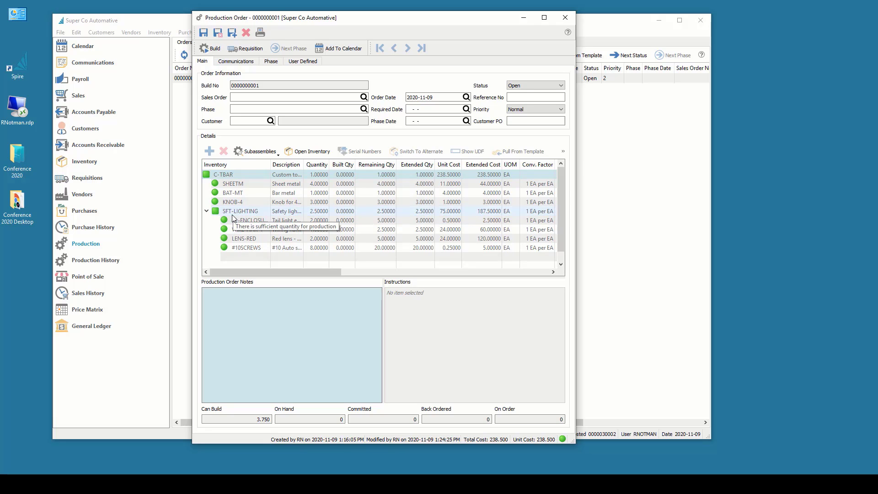
{"action": "left_click", "coordinate": [239, 211]}
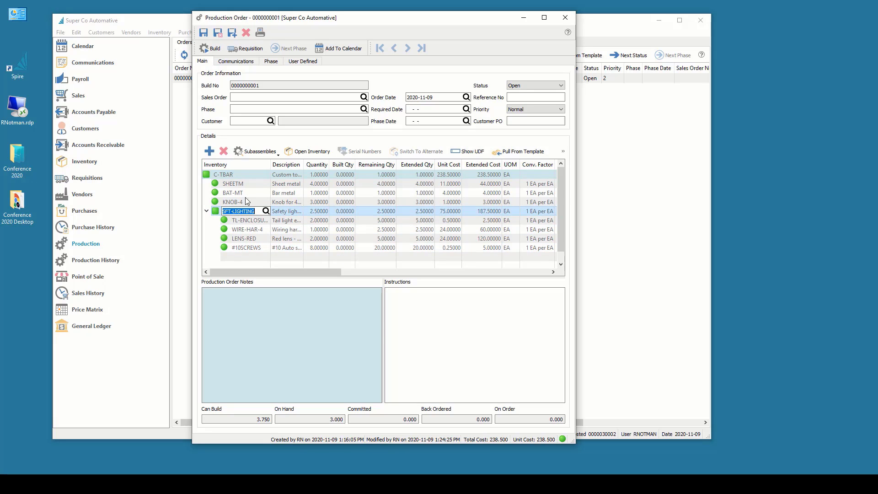
{"action": "left_click", "coordinate": [267, 152]}
{"action": "left_click", "coordinate": [265, 164]}
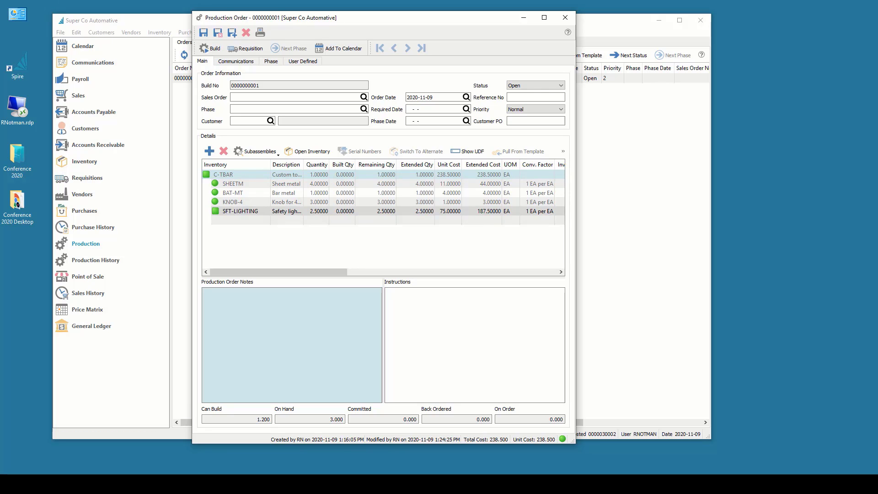
Expand the SFT-LIGHTING subassembly into its components again, and close the production order without saving
{"action": "left_click", "coordinate": [229, 211]}
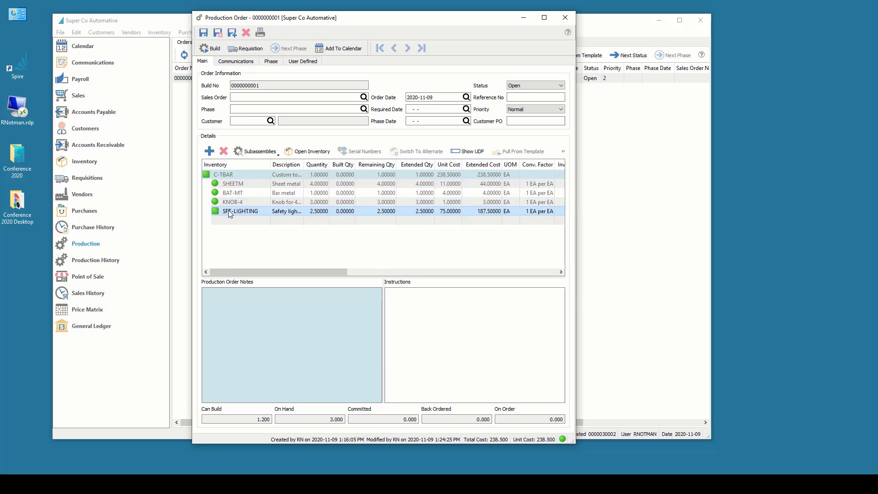
{"action": "left_click", "coordinate": [259, 151]}
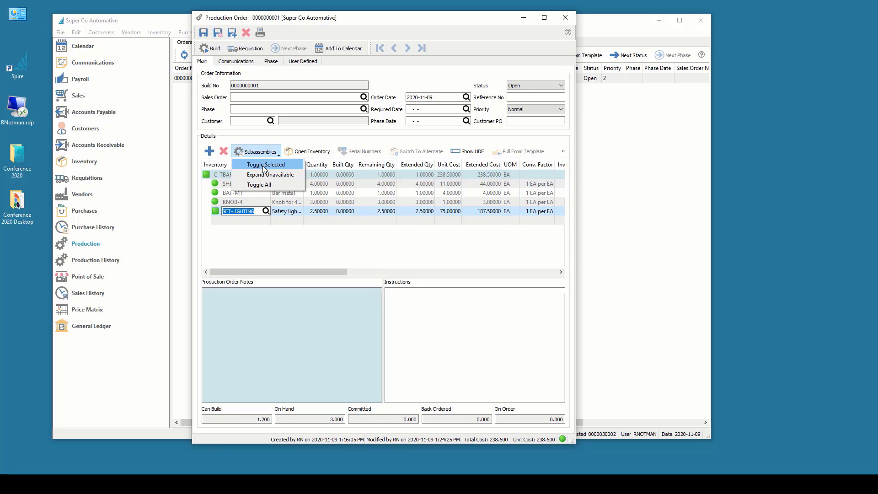
{"action": "left_click", "coordinate": [263, 165]}
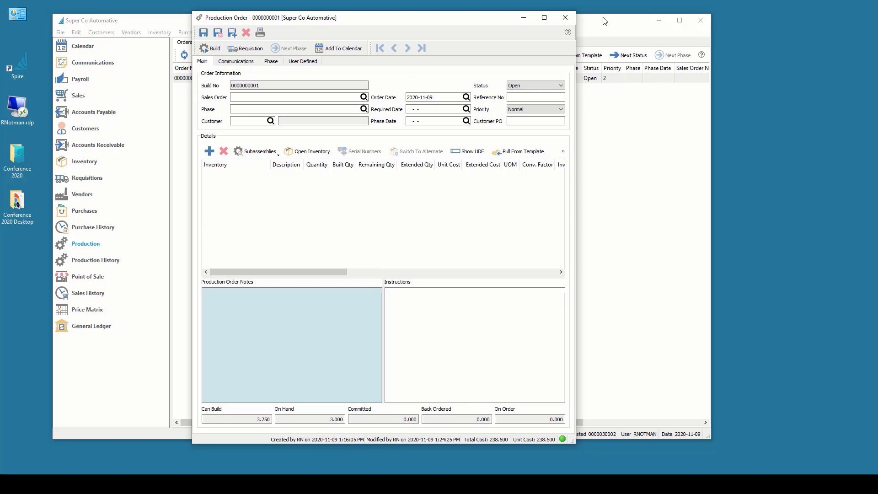
{"action": "left_click", "coordinate": [566, 18]}
{"action": "left_click", "coordinate": [386, 245]}
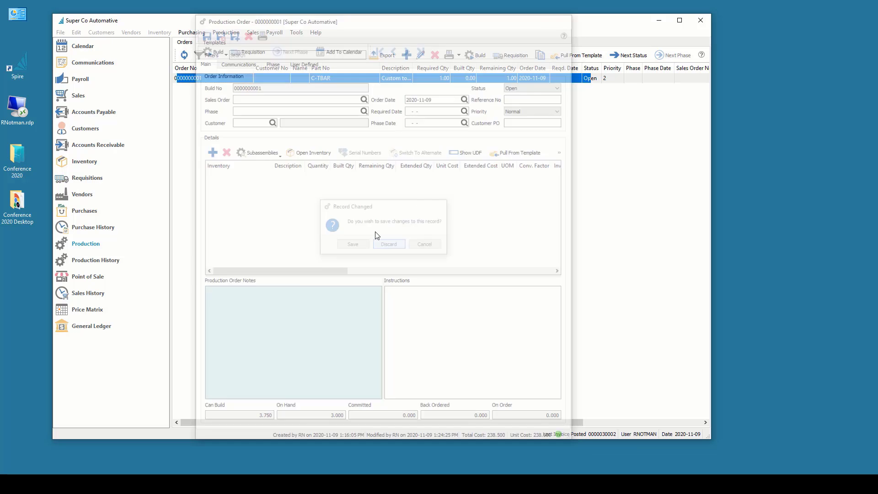
Reopen the C-TBAR production order, replace component KNOB-4 with WING-NUT4 at quantity 3, and save and close the order
{"action": "double_click", "coordinate": [206, 79]}
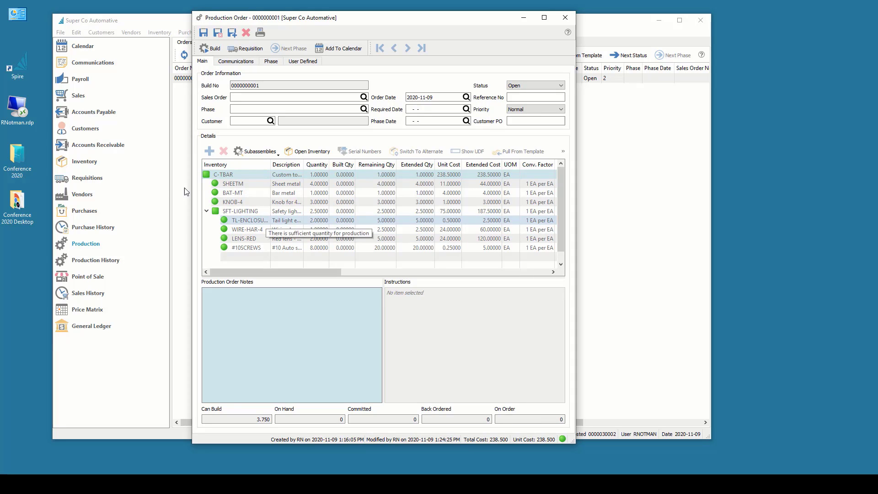
{"action": "double_click", "coordinate": [242, 238]}
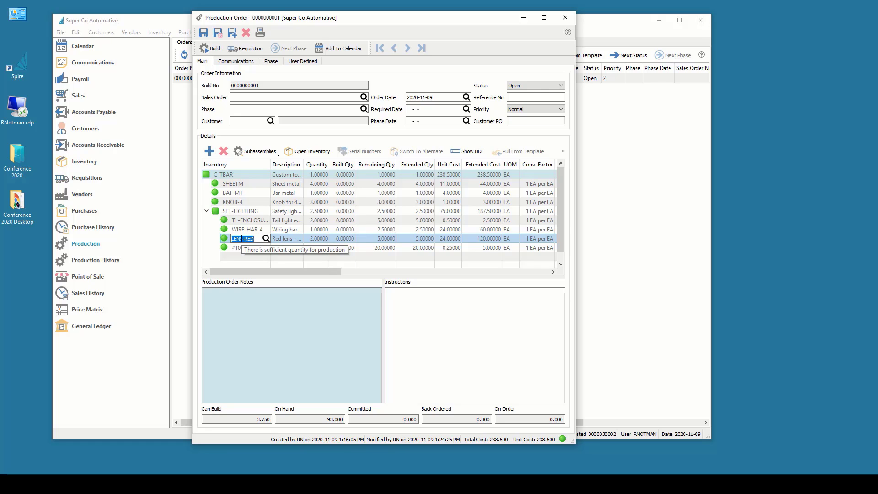
{"action": "double_click", "coordinate": [238, 203]}
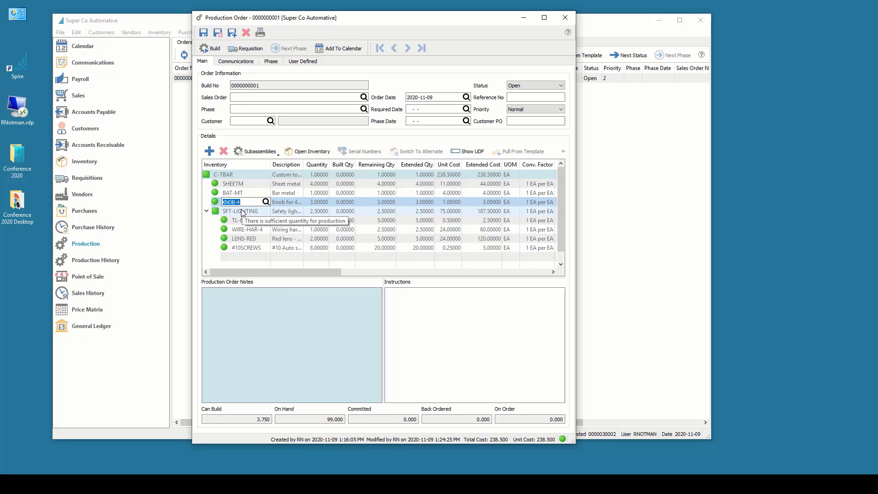
{"action": "type", "text": "WING"}
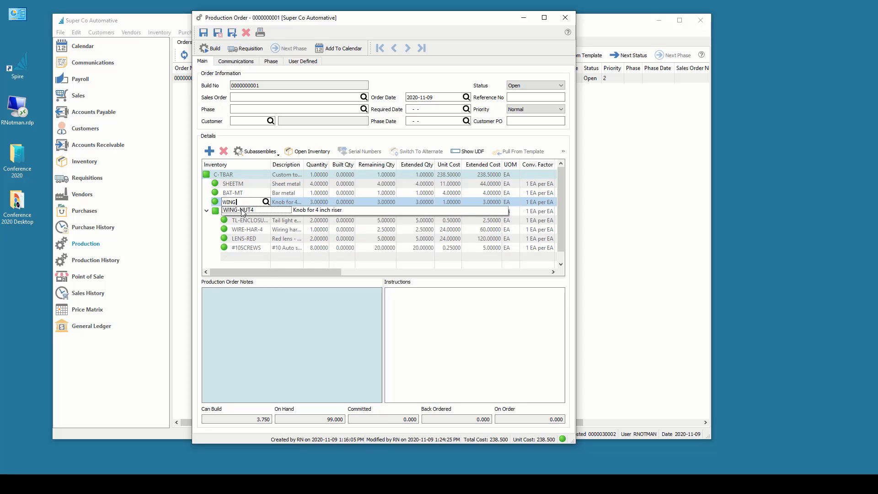
{"action": "left_click", "coordinate": [242, 212]}
{"action": "left_click", "coordinate": [241, 209]}
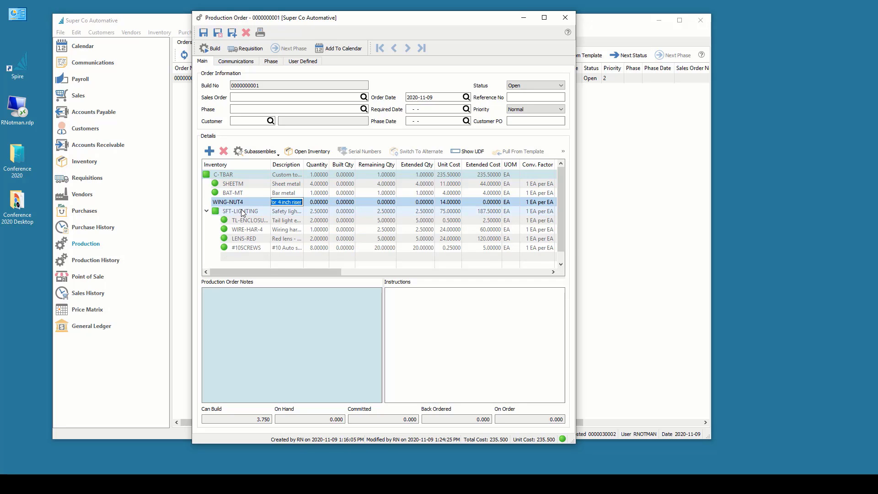
{"action": "key", "text": "Tab"}
{"action": "type", "text": "3"}
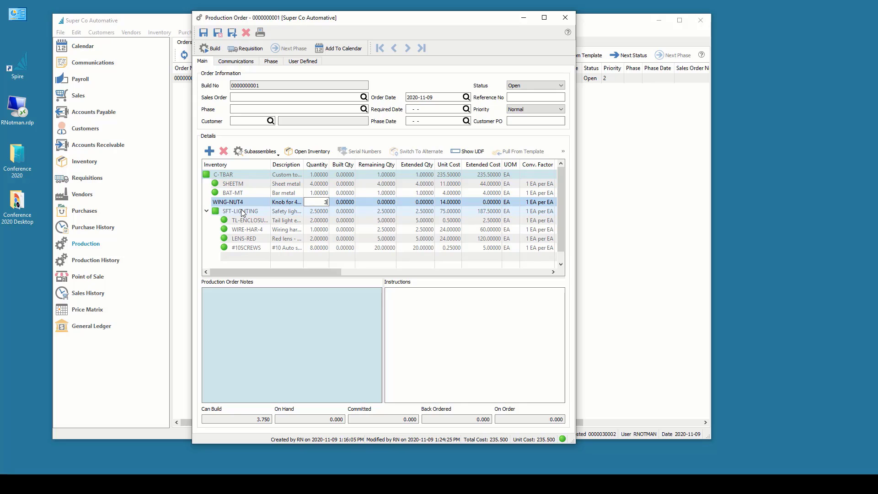
{"action": "key", "text": "Tab"}
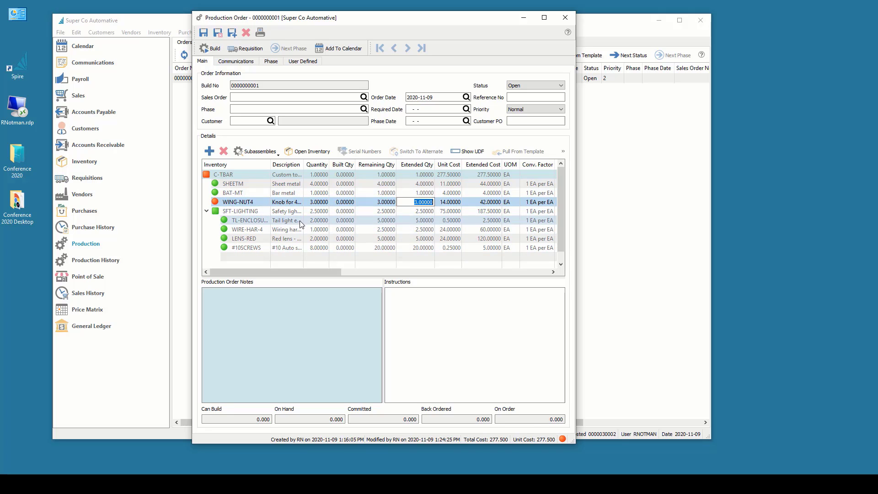
{"action": "left_click", "coordinate": [220, 34]}
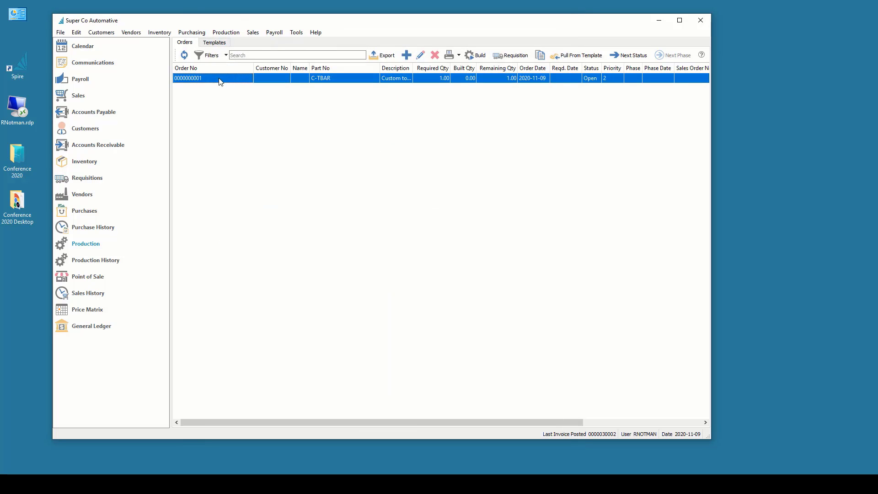
Search the inventory for "tow" and check the KNOB-4 component in the C-TBAR item's bill of materials
{"action": "left_click", "coordinate": [86, 166]}
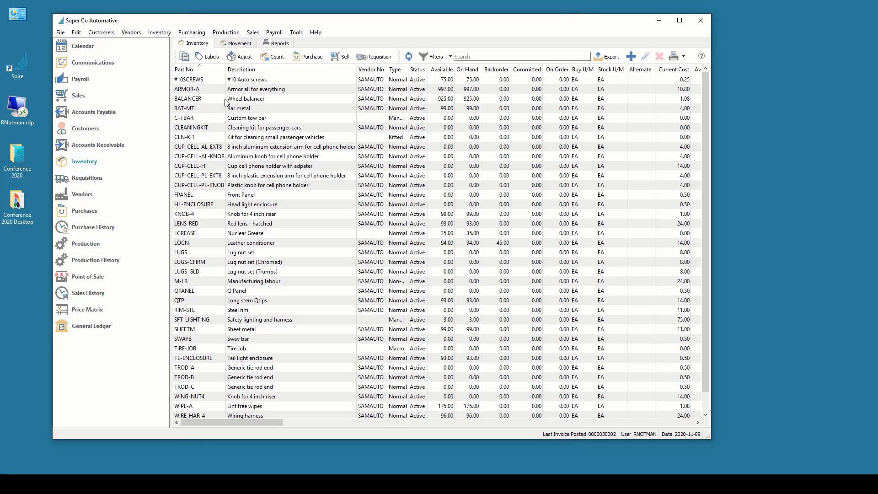
{"action": "left_click", "coordinate": [467, 57]}
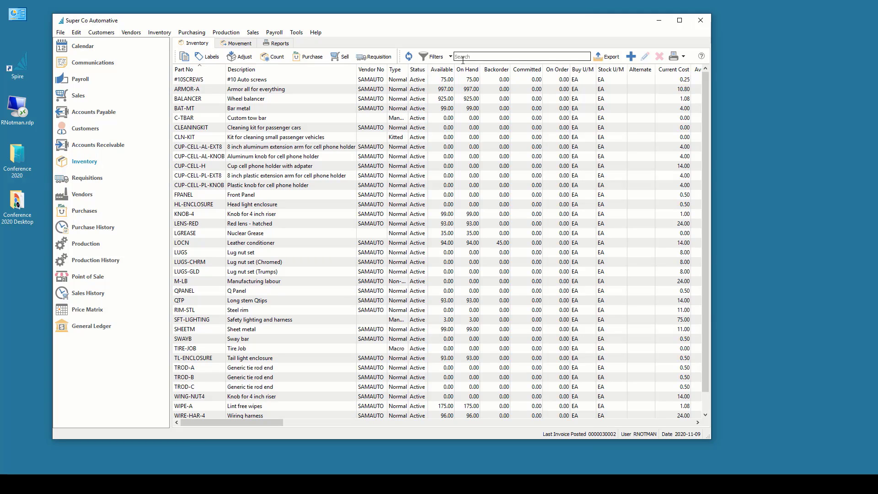
{"action": "type", "text": "tow"}
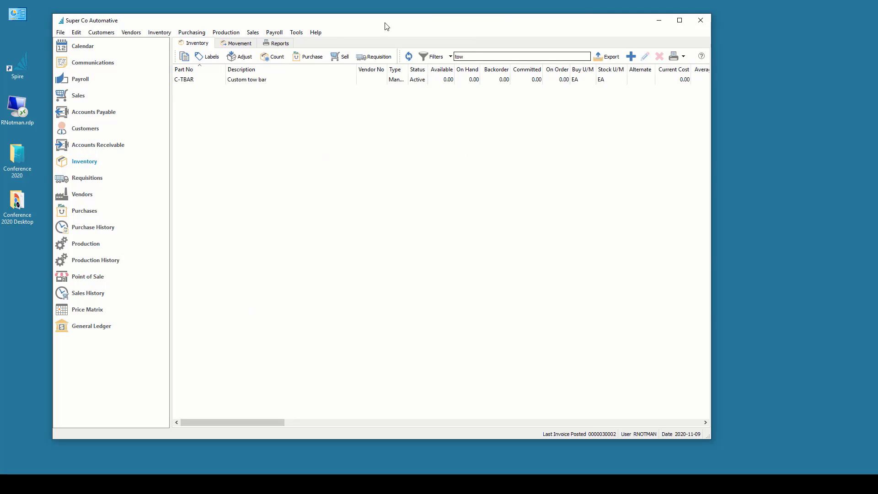
{"action": "double_click", "coordinate": [185, 81]}
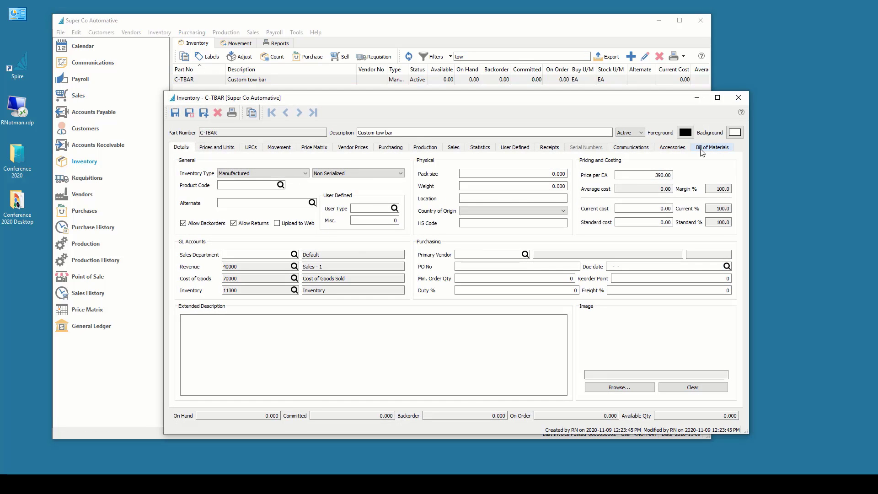
{"action": "left_click", "coordinate": [702, 151]}
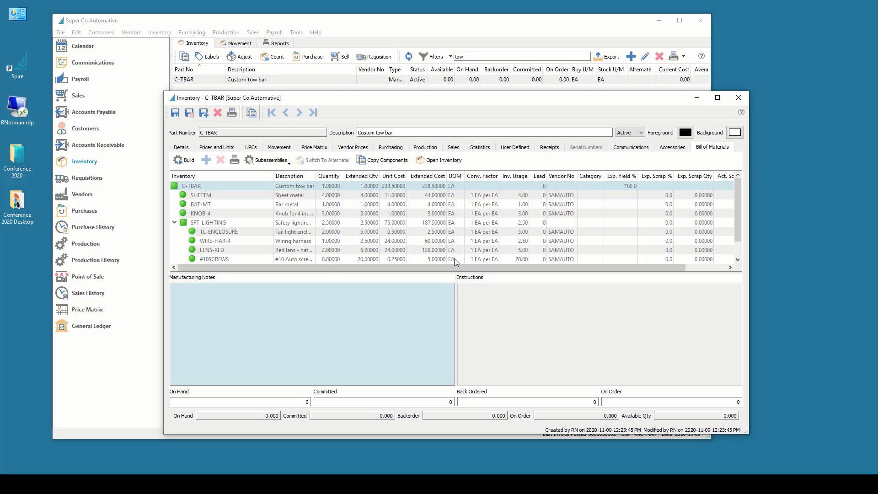
{"action": "left_click", "coordinate": [213, 212]}
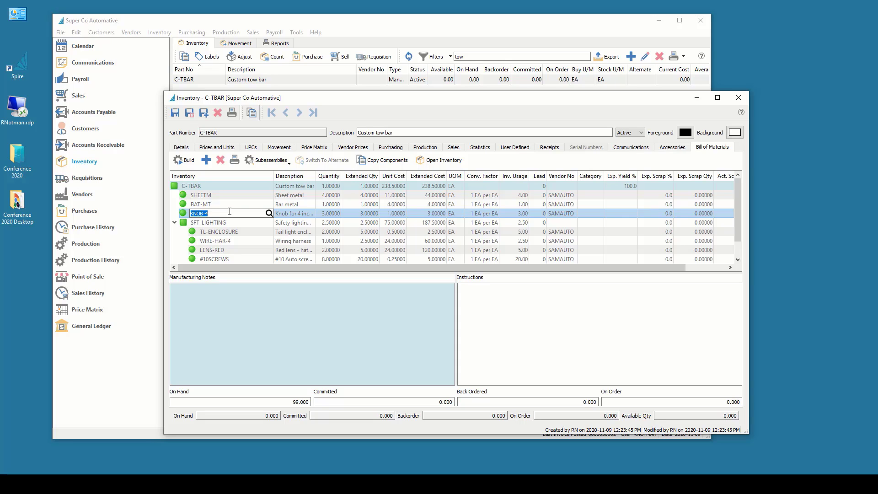
{"action": "left_click", "coordinate": [736, 102]}
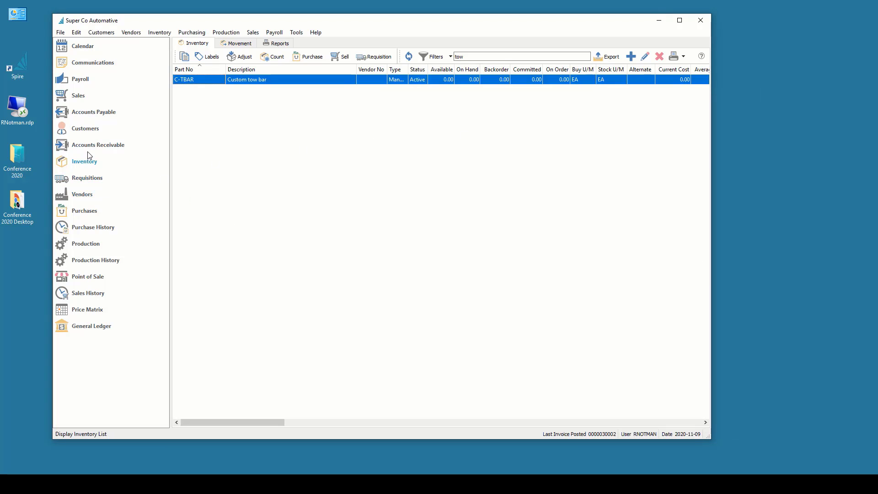
Return to the production orders and open the C-TBAR order to review its components
{"action": "left_click", "coordinate": [85, 246]}
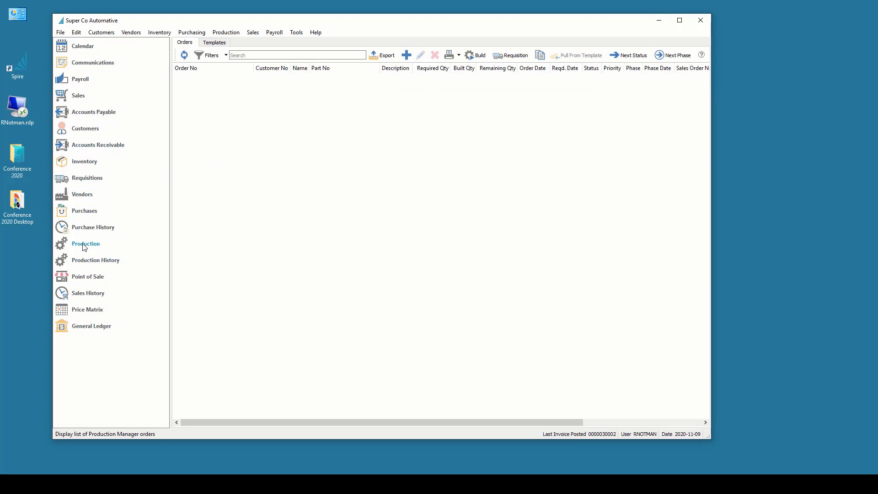
{"action": "double_click", "coordinate": [206, 81]}
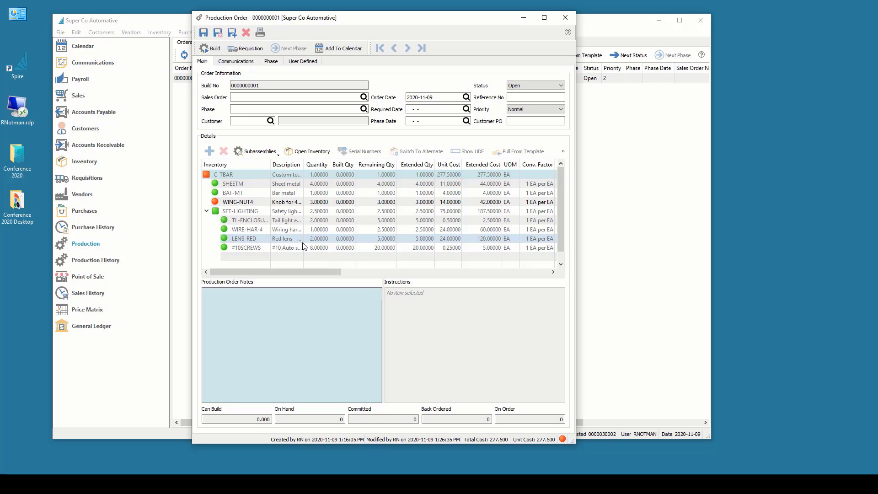
Push the C-TBAR production order's customised components to the item's template, then save and close the order
{"action": "left_click", "coordinate": [237, 172]}
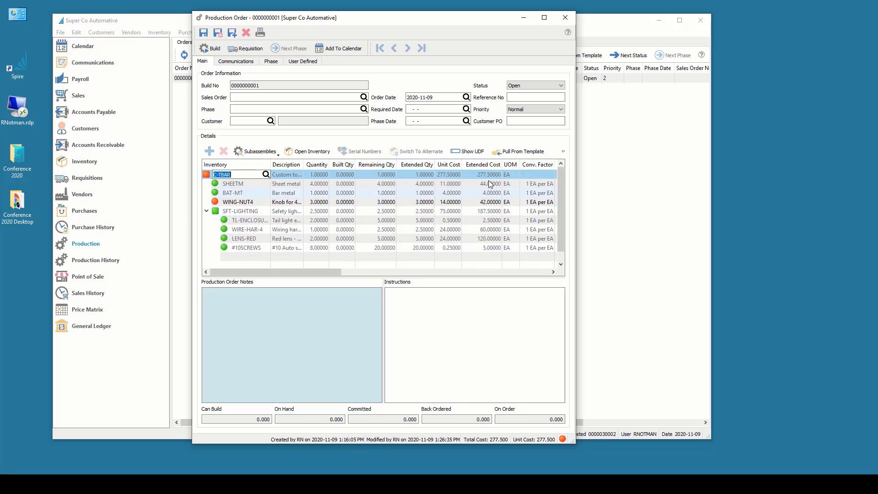
{"action": "left_click_drag", "start_coordinate": [576, 182], "coordinate": [710, 182]}
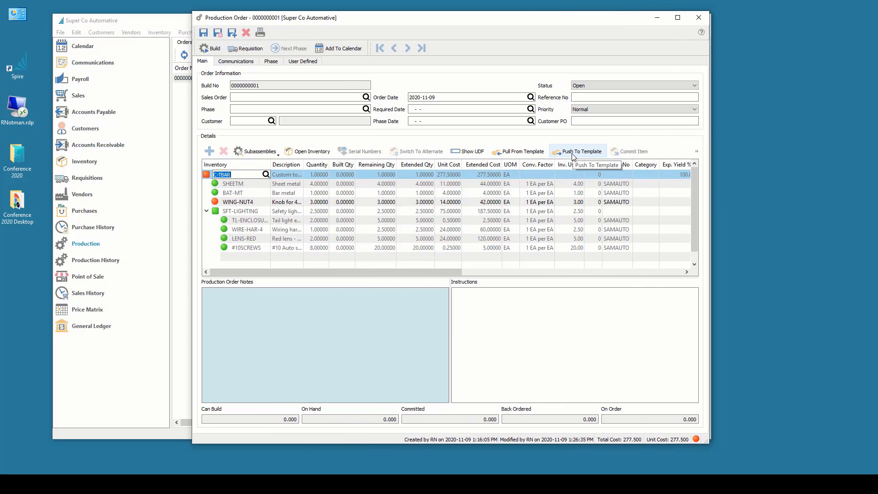
{"action": "left_click", "coordinate": [573, 155]}
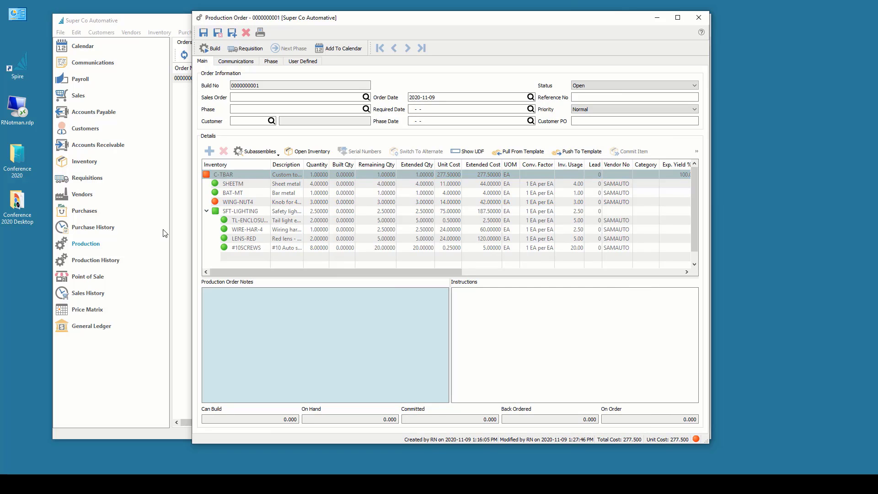
{"action": "left_click", "coordinate": [218, 34]}
Search the inventory for "tow", check WING-NUT4 in the C-TBAR item's bill of materials, and close the item
{"action": "left_click", "coordinate": [90, 164]}
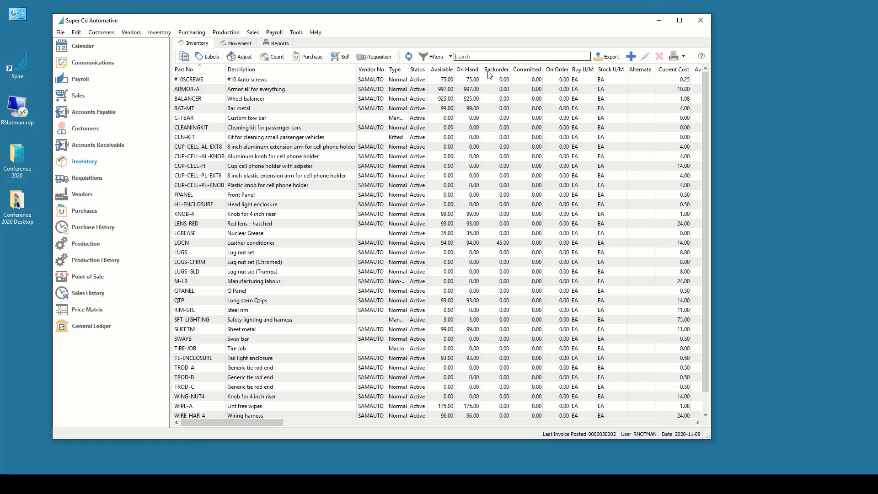
{"action": "type", "text": "tow"}
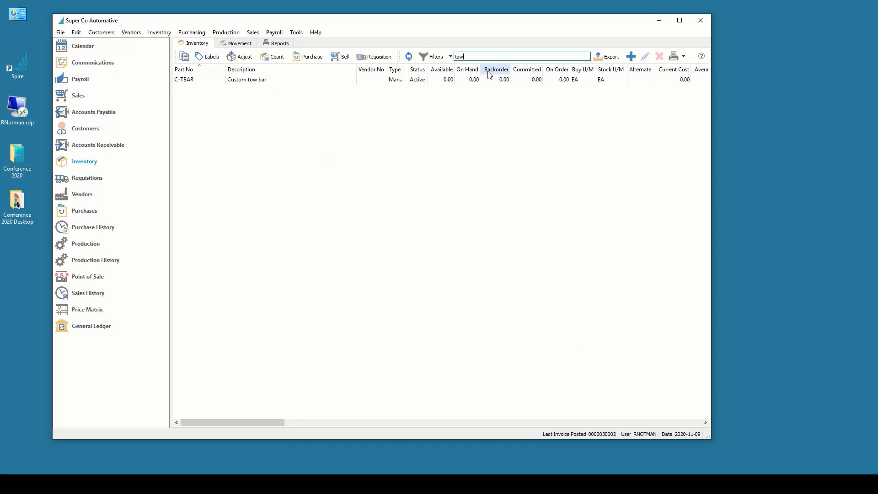
{"action": "double_click", "coordinate": [302, 80]}
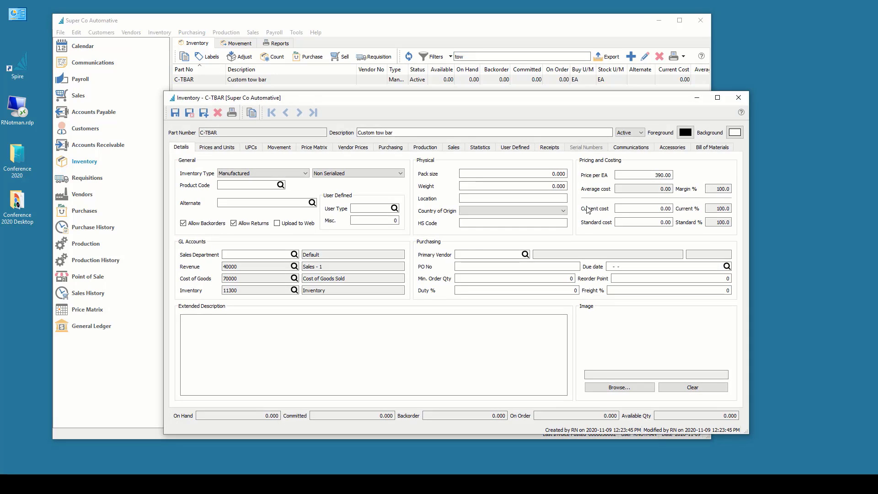
{"action": "left_click", "coordinate": [722, 147]}
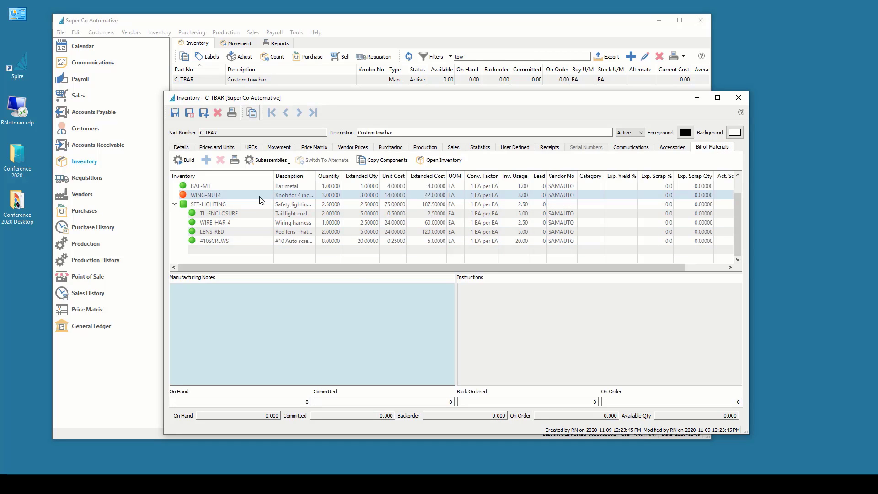
{"action": "mouse_move", "coordinate": [259, 200]}
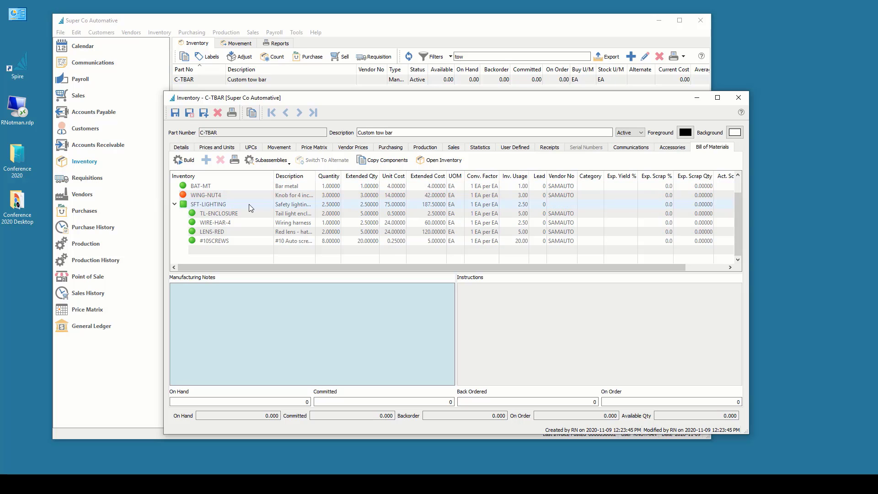
{"action": "left_click", "coordinate": [734, 96]}
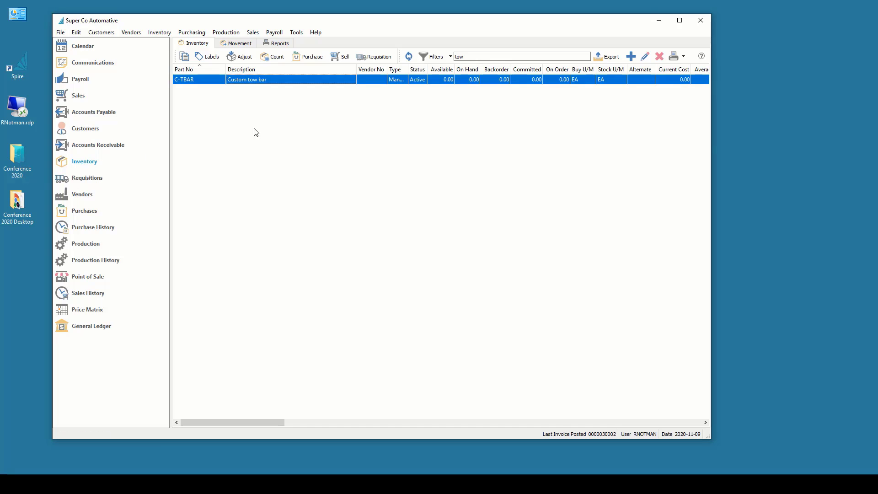
Find WING-NUT4 with the inventory search "wing" and post an inventory adjustment receiving 99, without printing a report
{"action": "left_click", "coordinate": [541, 58]}
{"action": "key", "text": "BackSpace"}
{"action": "key", "text": "BackSpace"}
{"action": "key", "text": "BackSpace"}
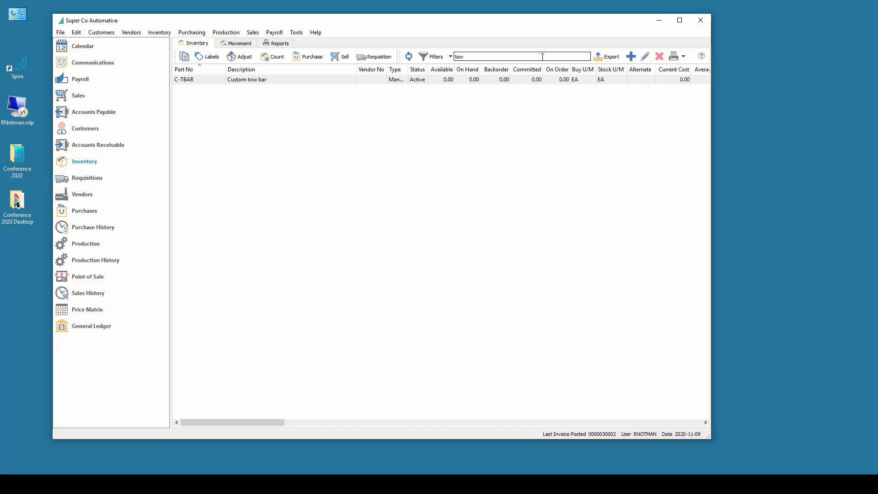
{"action": "type", "text": "win"}
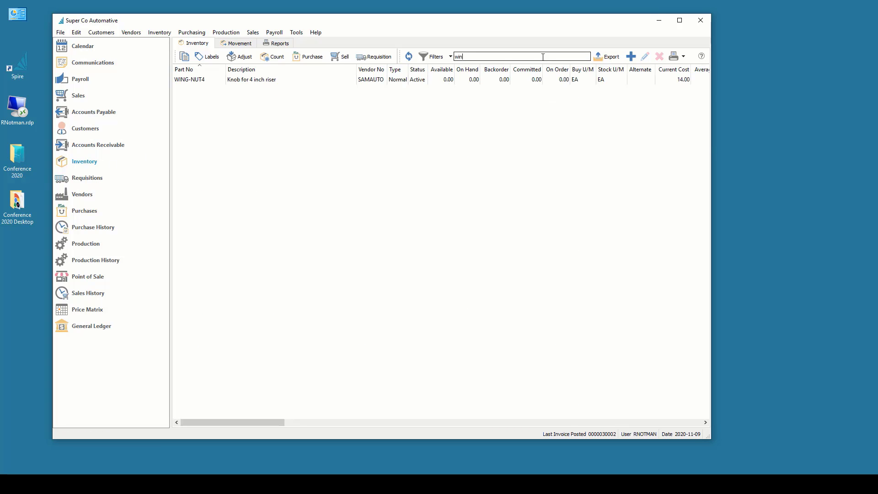
{"action": "type", "text": "g"}
{"action": "left_click", "coordinate": [207, 80]}
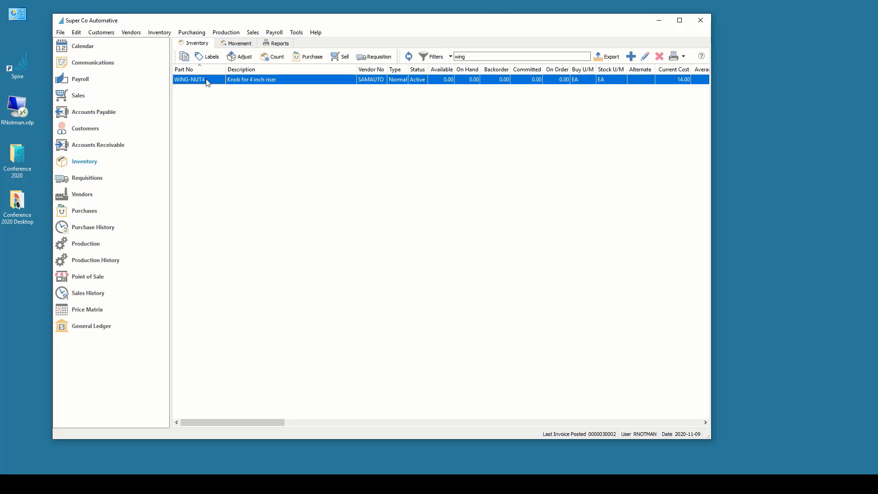
{"action": "left_click", "coordinate": [240, 57]}
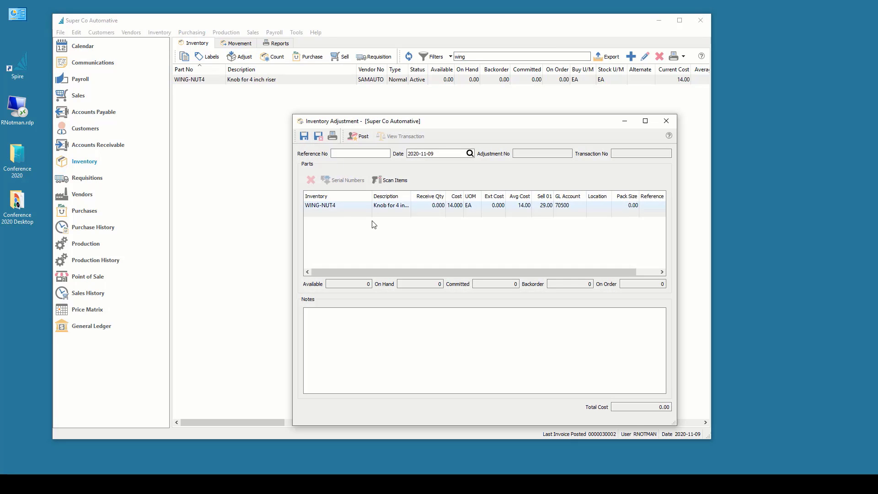
{"action": "left_click", "coordinate": [437, 205]}
{"action": "type", "text": "99"}
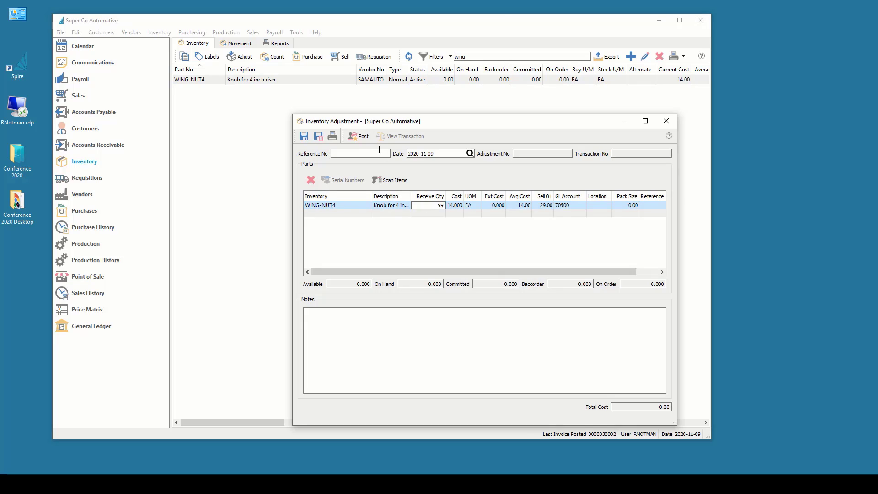
{"action": "left_click", "coordinate": [363, 137]}
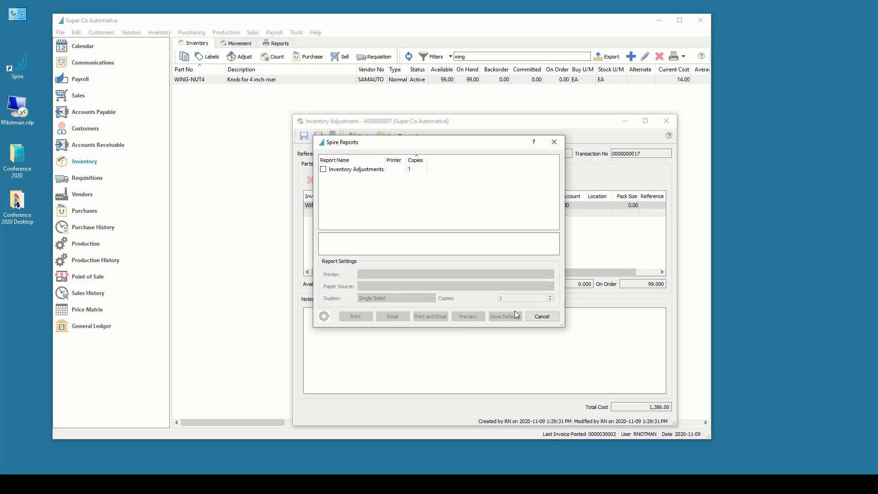
{"action": "left_click", "coordinate": [542, 316]}
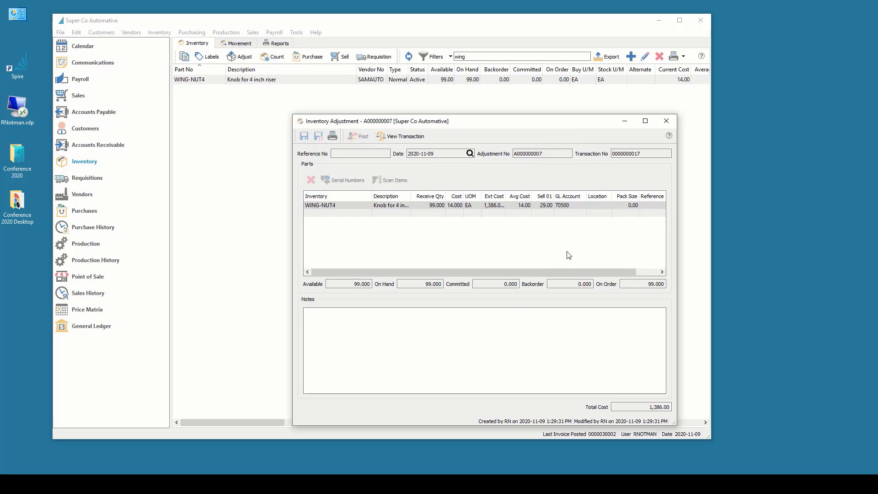
{"action": "left_click", "coordinate": [666, 121]}
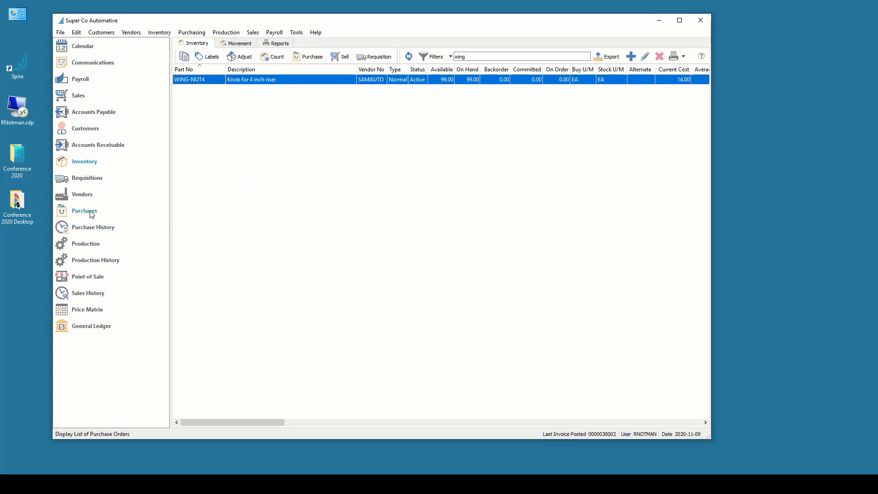
Reopen the C-TBAR production order from the production list and review the availability of its components
{"action": "left_click", "coordinate": [92, 247]}
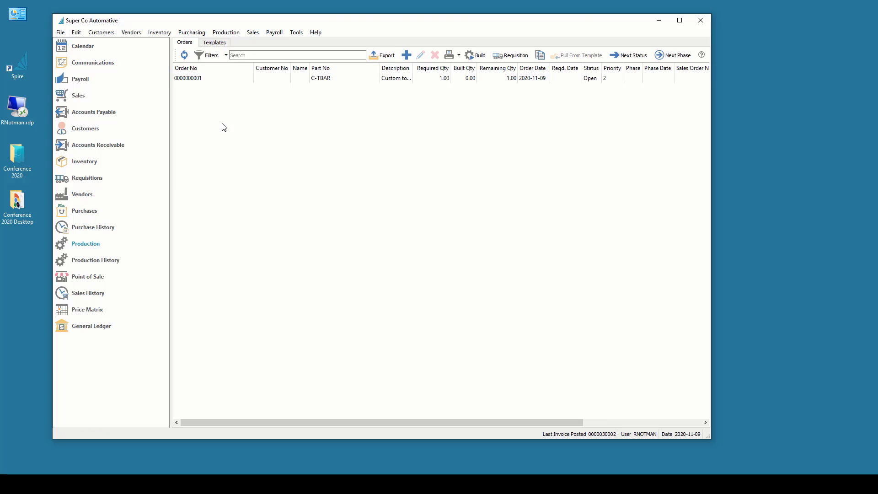
{"action": "double_click", "coordinate": [212, 78]}
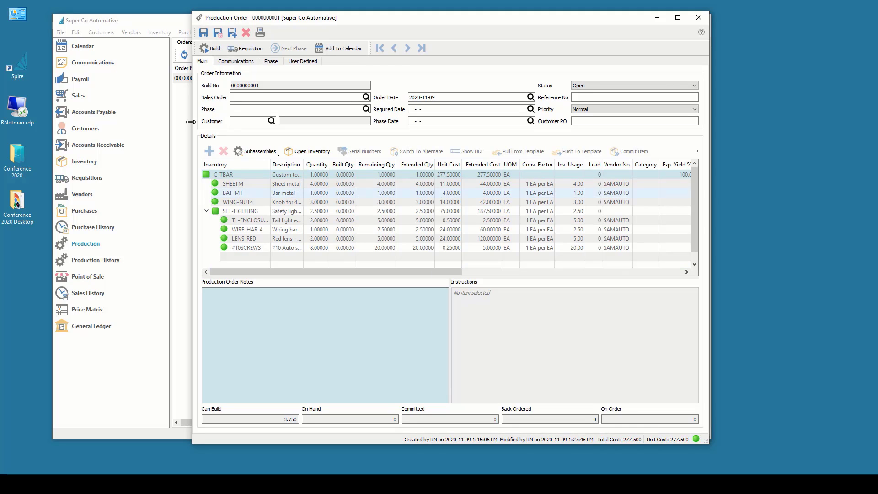
{"action": "mouse_move", "coordinate": [227, 214]}
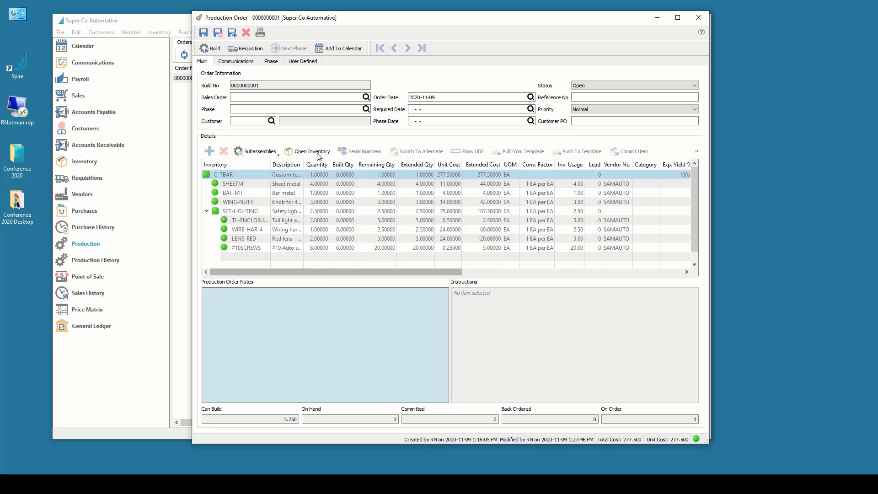
Move the production order window aside and look up "lens-red" in the inventory to check its stock quantities
{"action": "left_click_drag", "start_coordinate": [266, 18], "coordinate": [472, 26]}
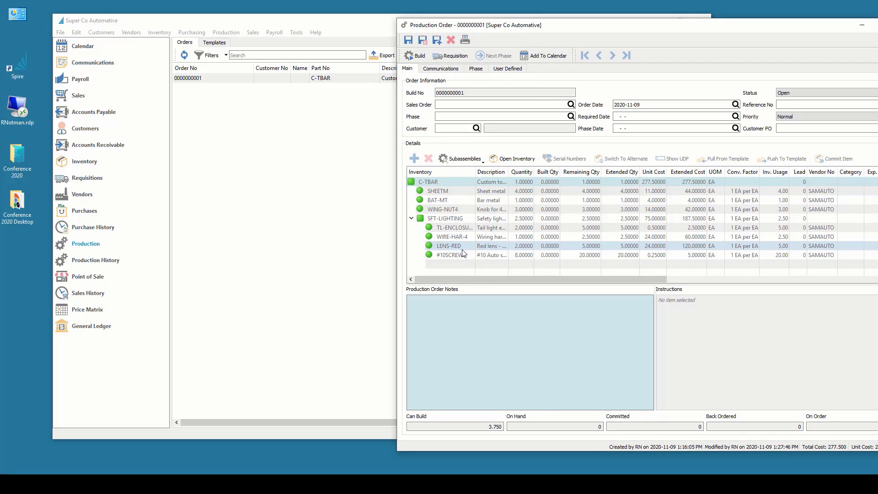
{"action": "left_click", "coordinate": [94, 163]}
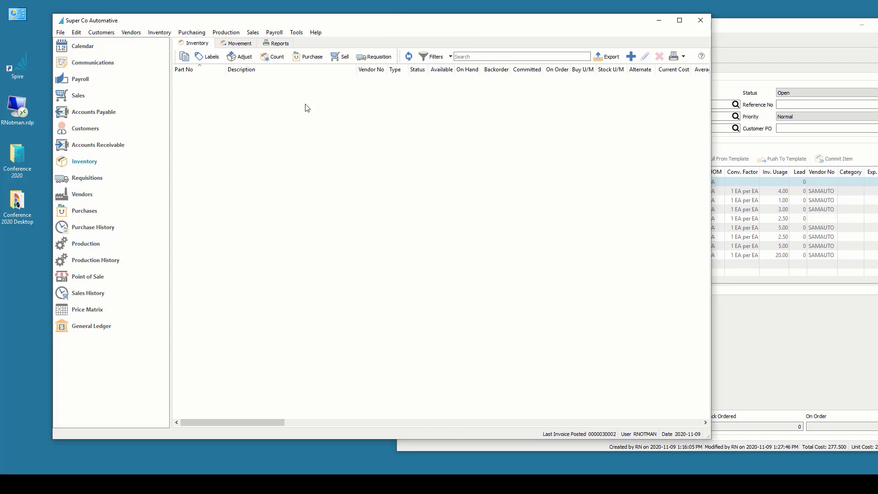
{"action": "left_click", "coordinate": [473, 56]}
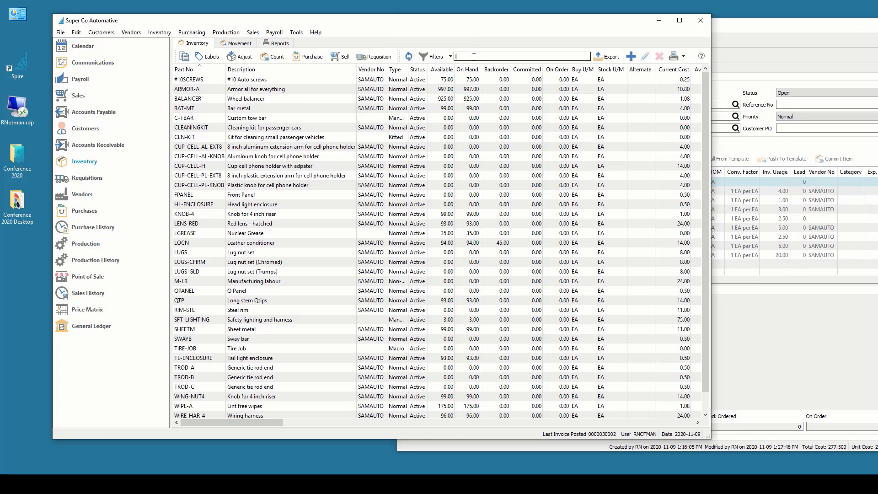
{"action": "type", "text": "lens-red"}
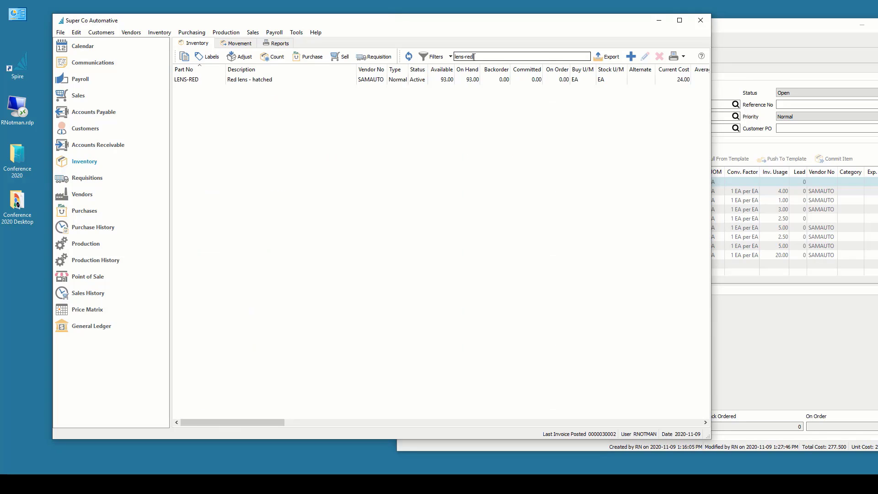
{"action": "left_click", "coordinate": [195, 80]}
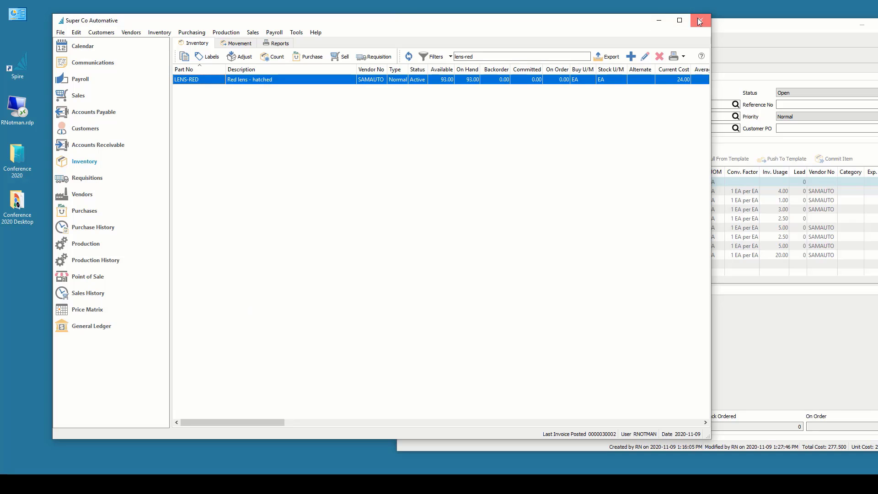
Select the BAT-MT component in the production order, search the inventory for "bat-mt", and open its item record
{"action": "left_click", "coordinate": [772, 308]}
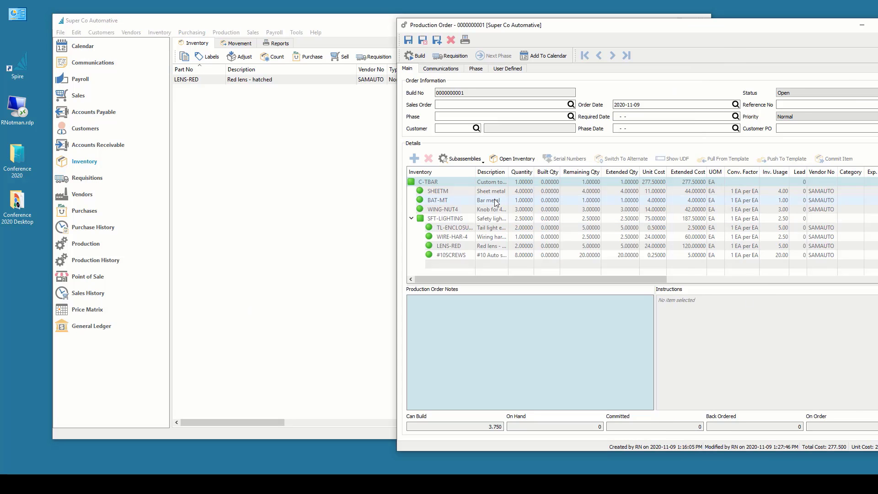
{"action": "left_click", "coordinate": [472, 191]}
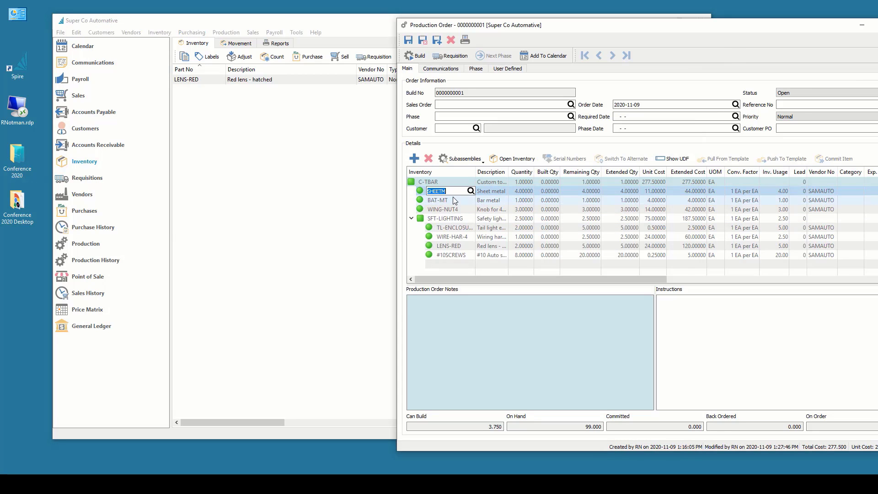
{"action": "left_click", "coordinate": [443, 201]}
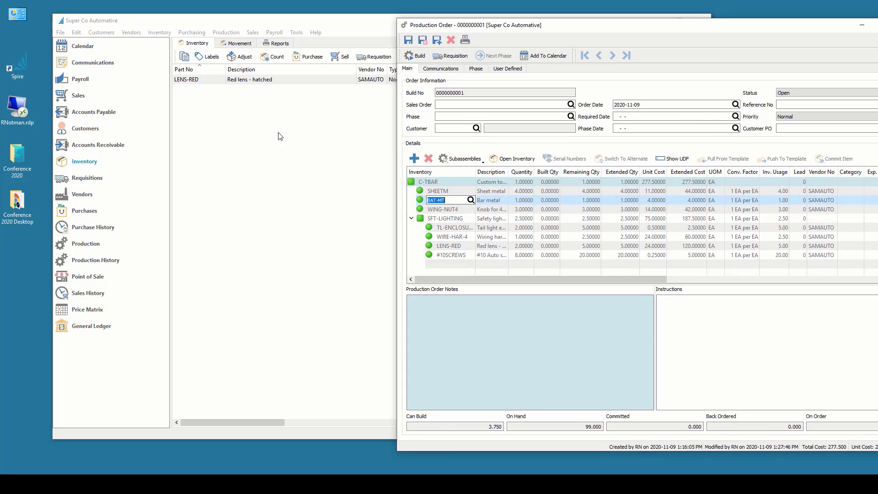
{"action": "left_click", "coordinate": [258, 85]}
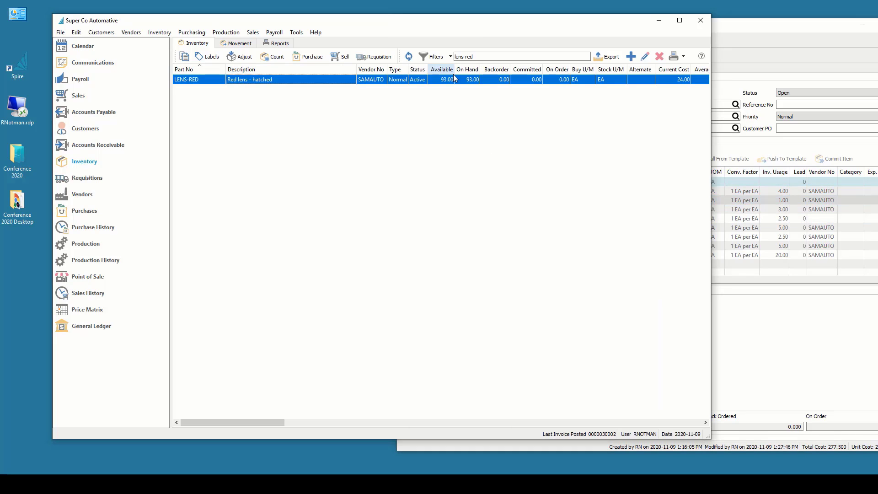
{"action": "left_click", "coordinate": [479, 57]}
{"action": "key", "text": "ctrl+a"}
{"action": "type", "text": "ba"}
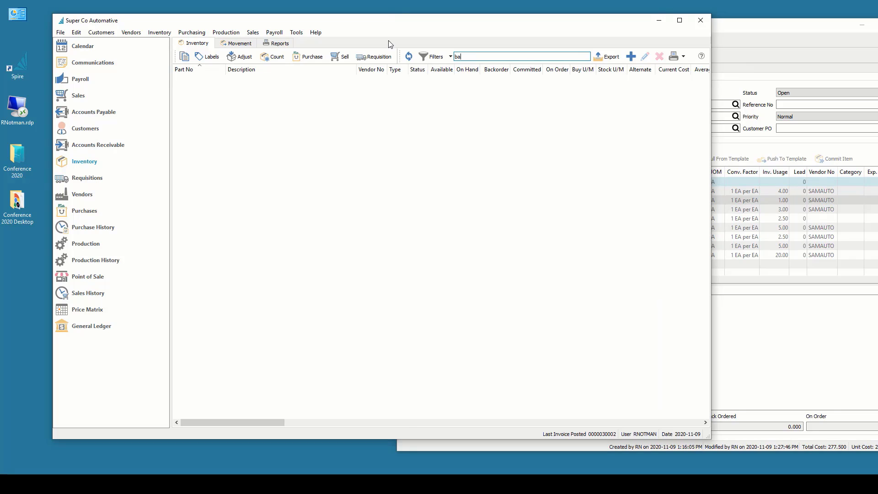
{"action": "type", "text": "t-mt"}
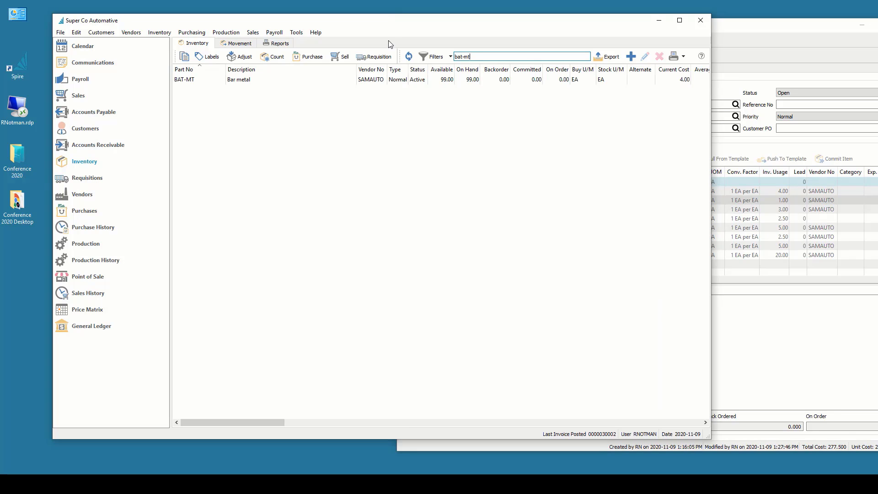
{"action": "left_click", "coordinate": [377, 80]}
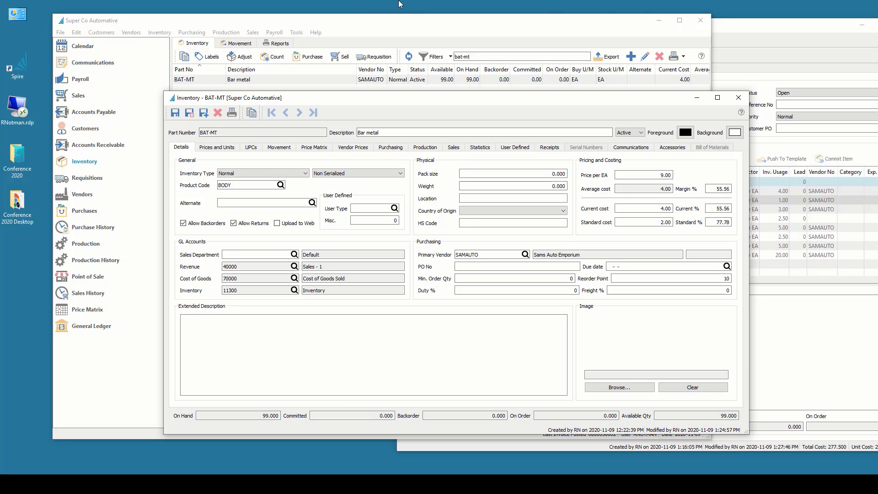
Bring the C-TBAR production order back into view, set its status to In Progress, and save and close it
{"action": "left_click", "coordinate": [828, 35]}
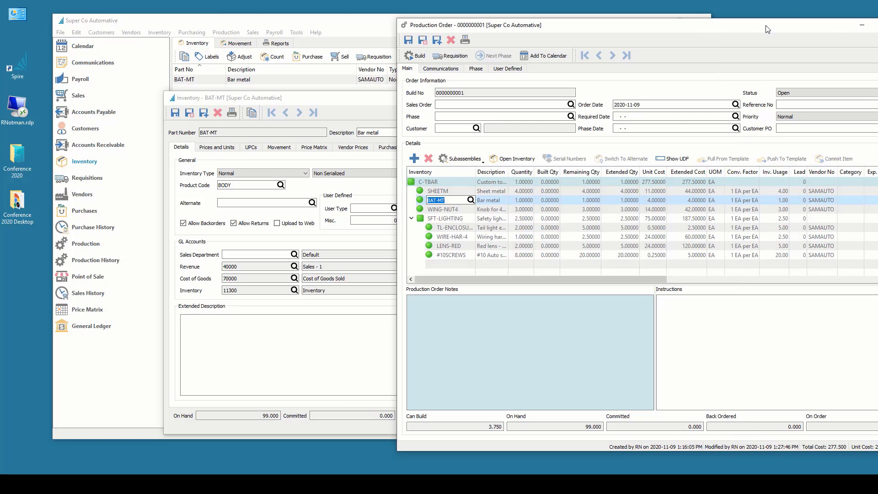
{"action": "left_click_drag", "start_coordinate": [764, 28], "coordinate": [536, 29]}
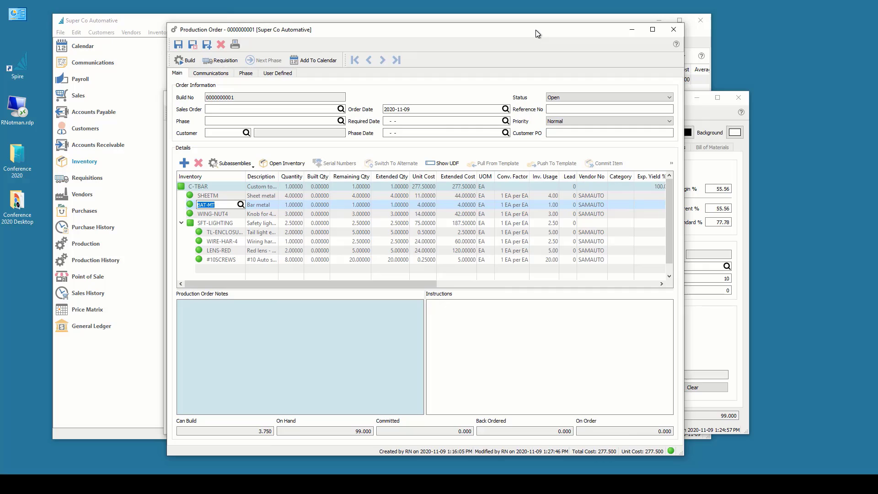
{"action": "left_click", "coordinate": [557, 97]}
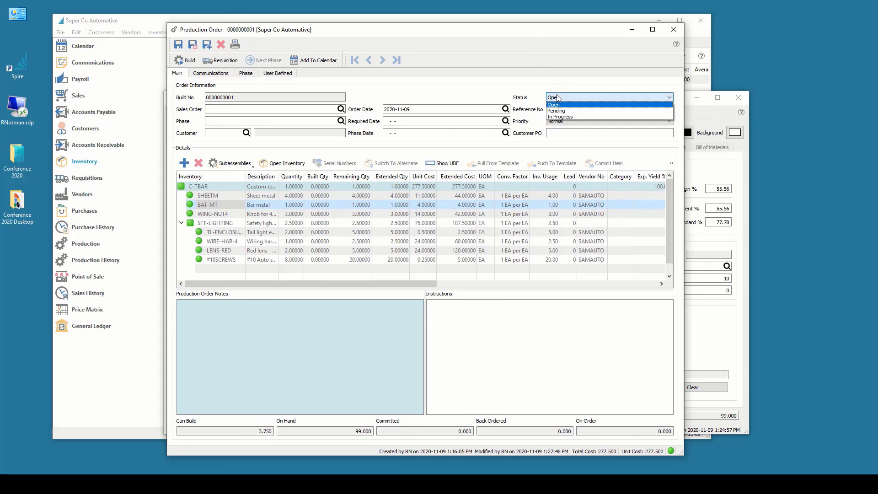
{"action": "left_click", "coordinate": [563, 118]}
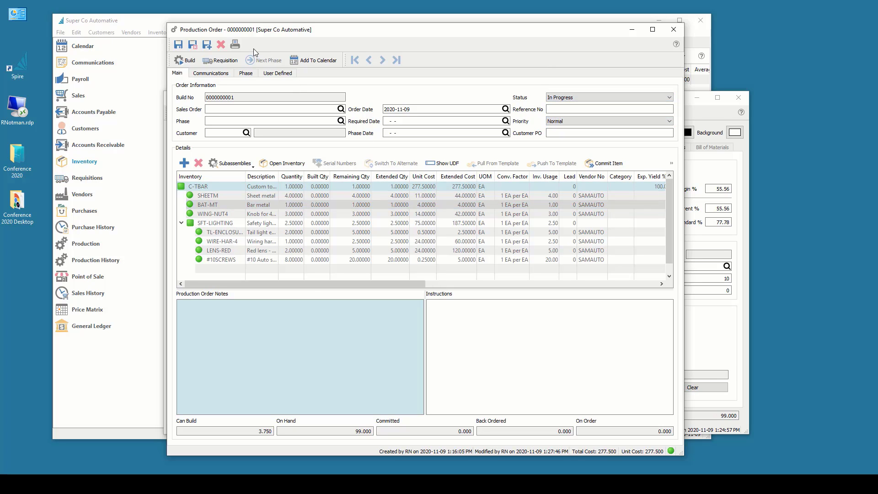
{"action": "left_click", "coordinate": [194, 45]}
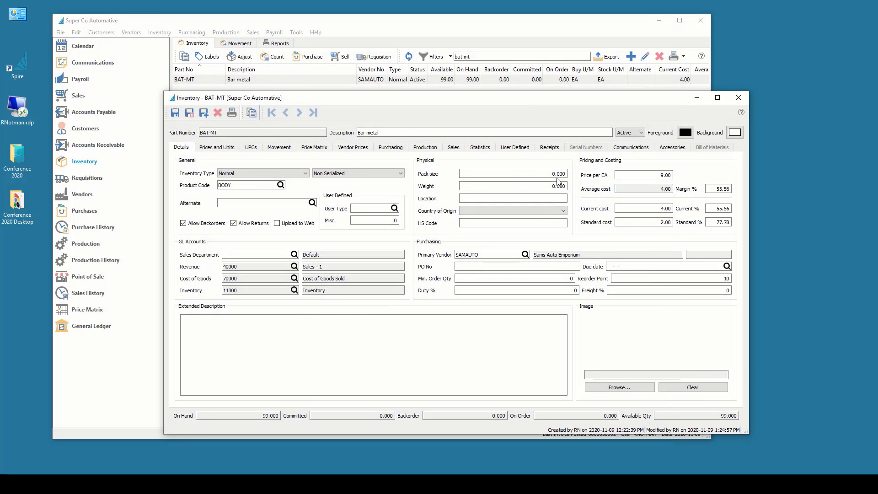
Close and reopen the BAT-MT inventory record to check its committed quantity, and close it again
{"action": "left_click", "coordinate": [738, 98]}
{"action": "left_click", "coordinate": [350, 483]}
{"action": "left_click", "coordinate": [463, 457]}
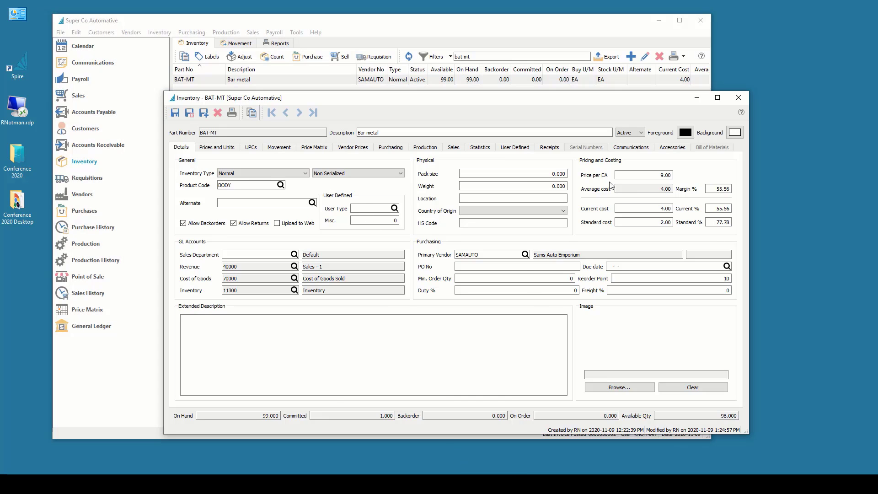
{"action": "left_click", "coordinate": [735, 98]}
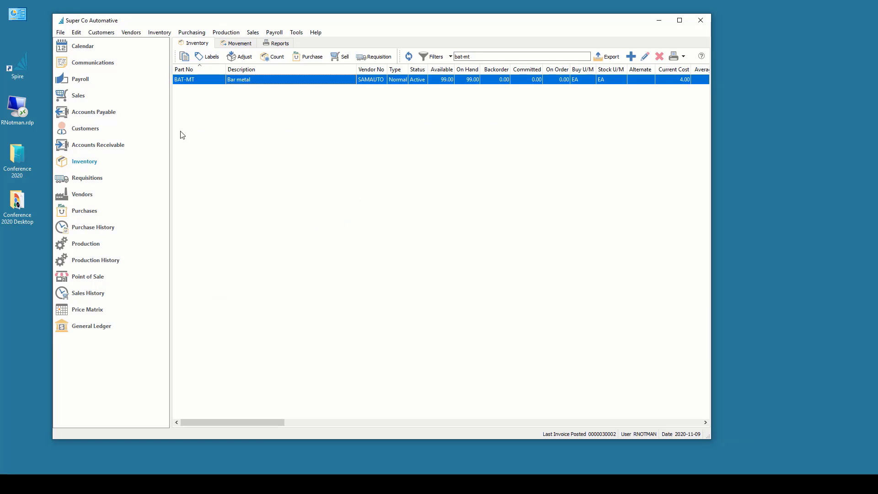
Search the inventory for "light", open the SFT-LIGHTING record to check its committed quantity, and close it
{"action": "left_click", "coordinate": [511, 57]}
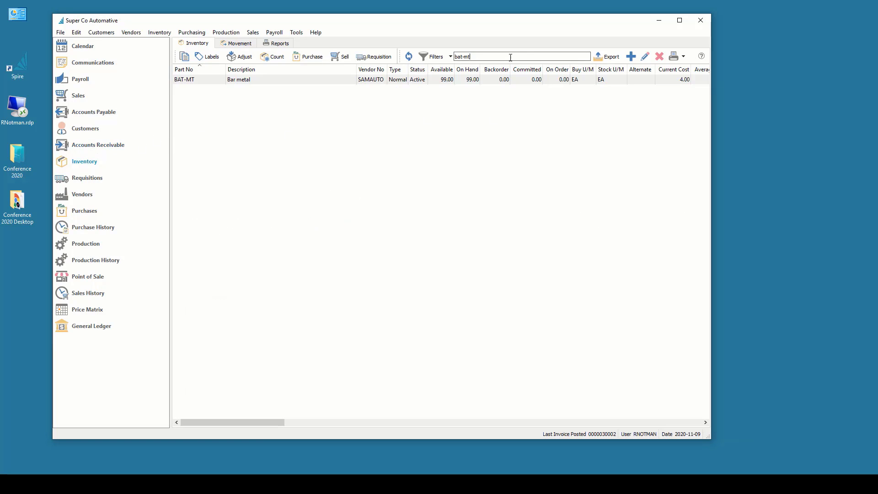
{"action": "key", "text": "BackSpace"}
{"action": "key", "text": "BackSpace"}
{"action": "key", "text": "BackSpace"}
{"action": "key", "text": "BackSpace"}
{"action": "key", "text": "BackSpace"}
{"action": "key", "text": "BackSpace"}
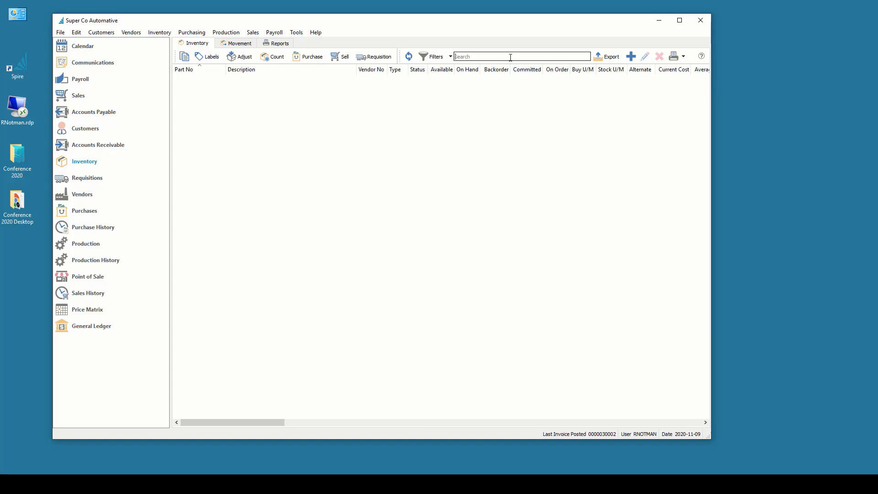
{"action": "type", "text": "light"}
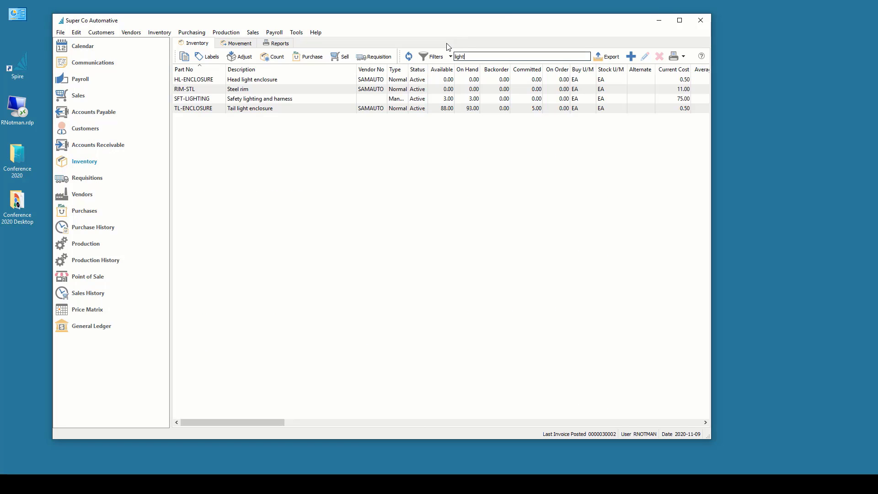
{"action": "double_click", "coordinate": [231, 99]}
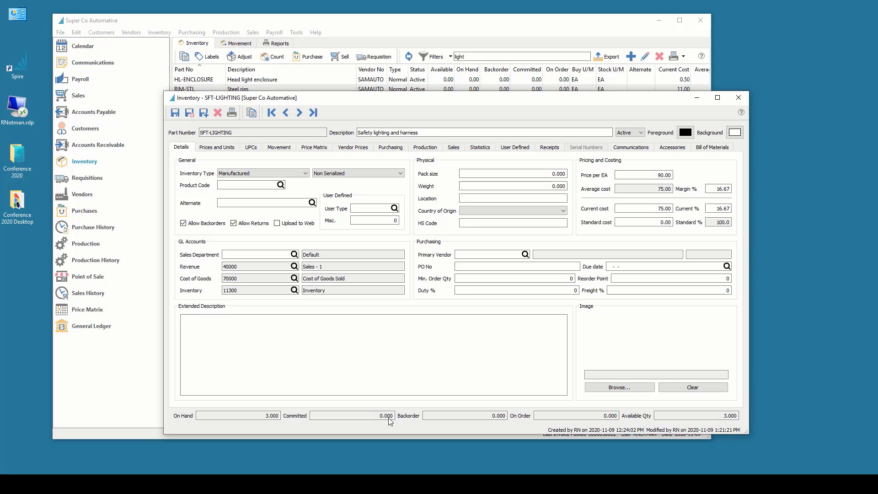
{"action": "left_click", "coordinate": [737, 99]}
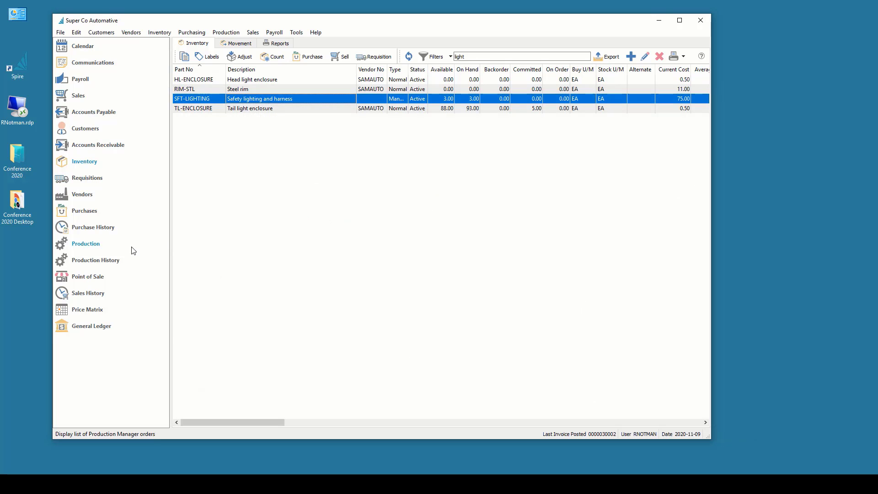
Reopen the C-TBAR production order from the production list and move its window aside to check the SFT-LIGHTING components
{"action": "left_click", "coordinate": [87, 245]}
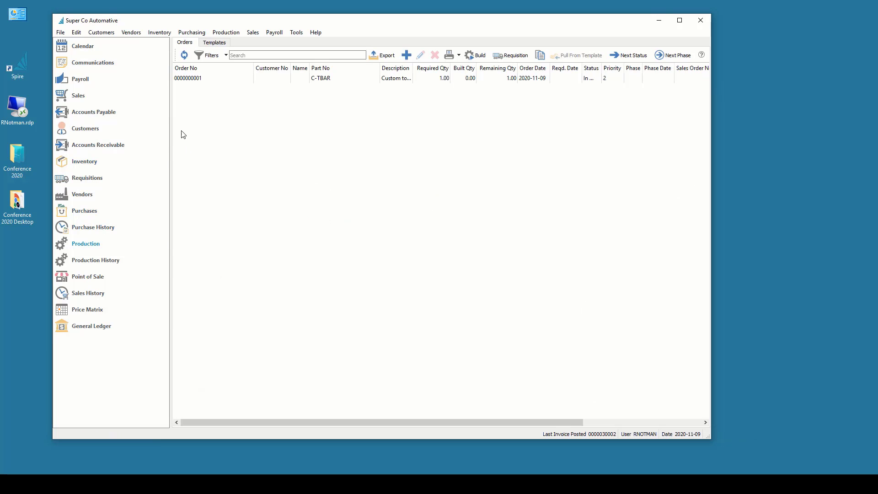
{"action": "double_click", "coordinate": [213, 80]}
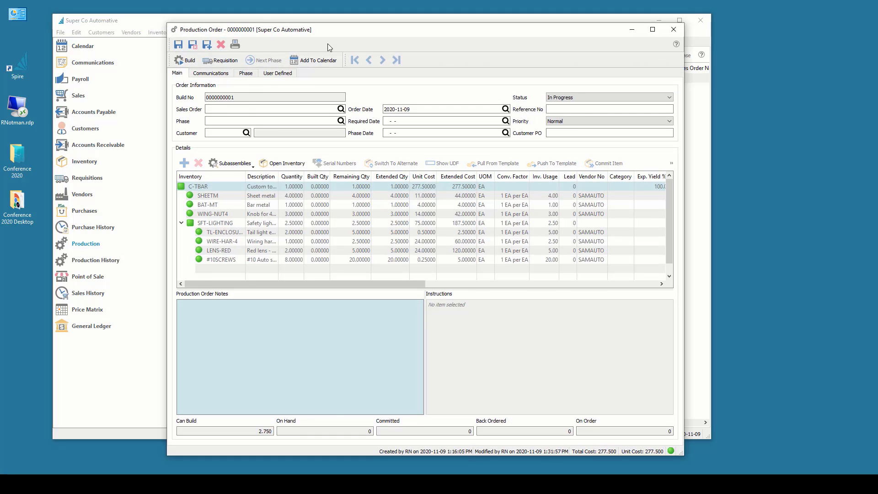
{"action": "left_click_drag", "start_coordinate": [271, 29], "coordinate": [805, 31]}
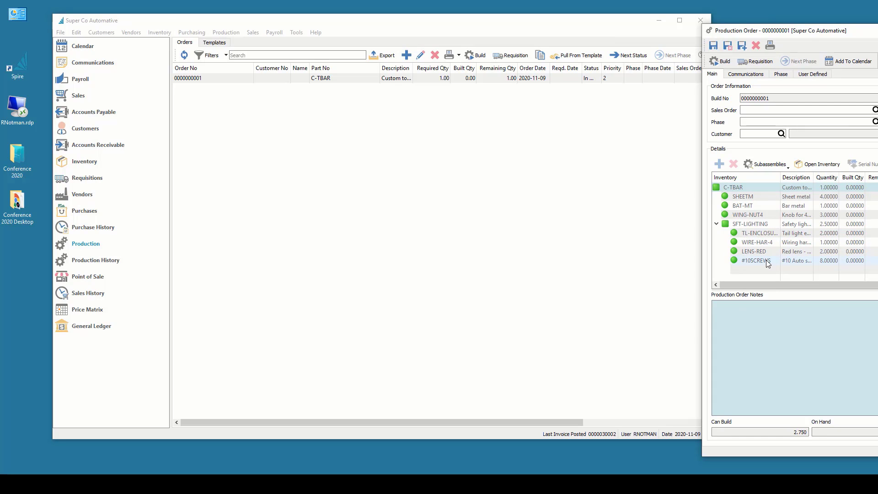
{"action": "mouse_move", "coordinate": [767, 260]}
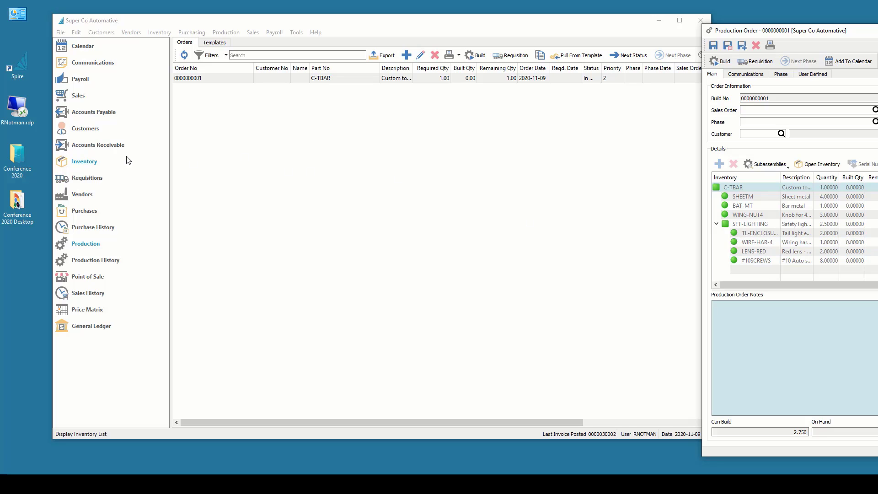
Search the inventory for "#10screws" and open the item's record to check its stock quantities
{"action": "left_click", "coordinate": [300, 56]}
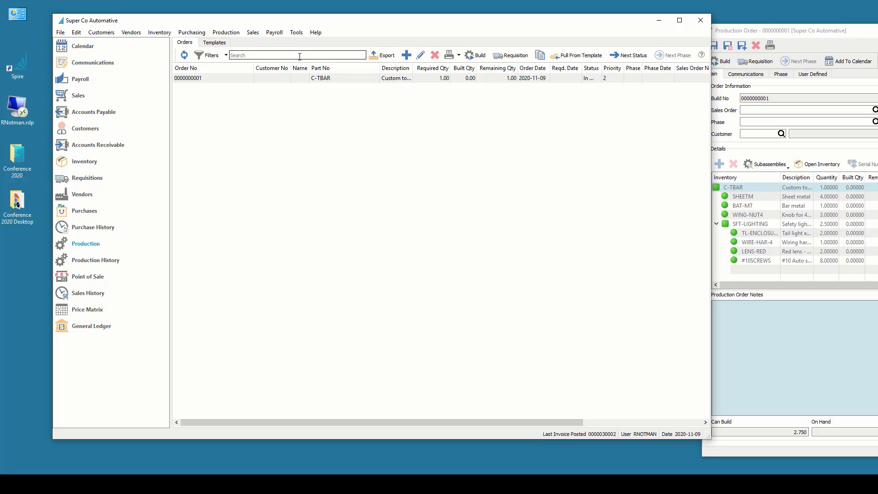
{"action": "left_click", "coordinate": [85, 163]}
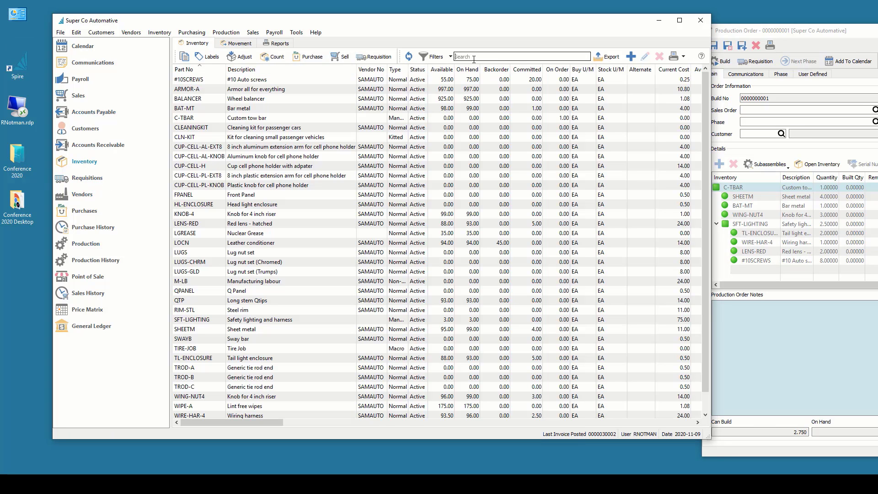
{"action": "type", "text": "#"}
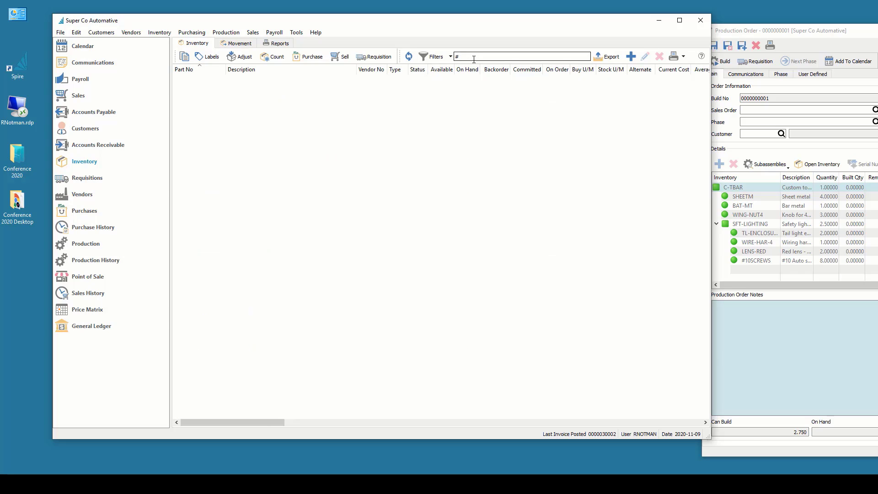
{"action": "type", "text": "`110screws"}
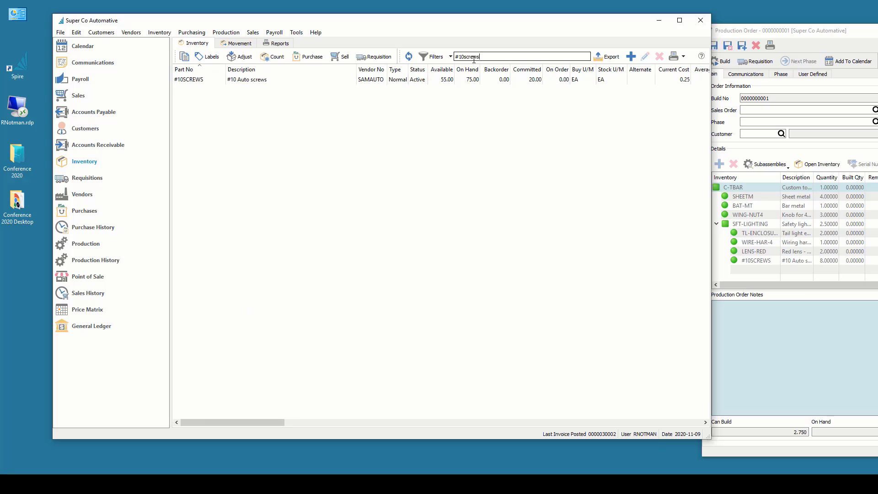
{"action": "left_click", "coordinate": [215, 80]}
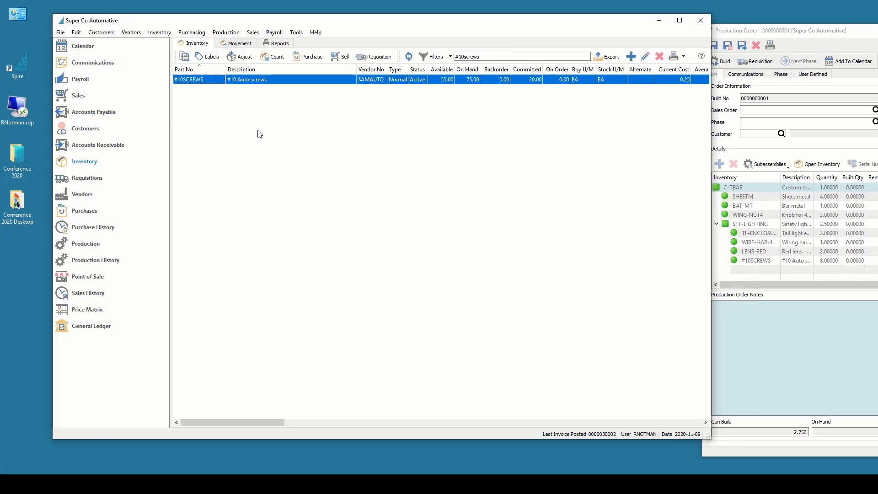
{"action": "key", "text": "Return"}
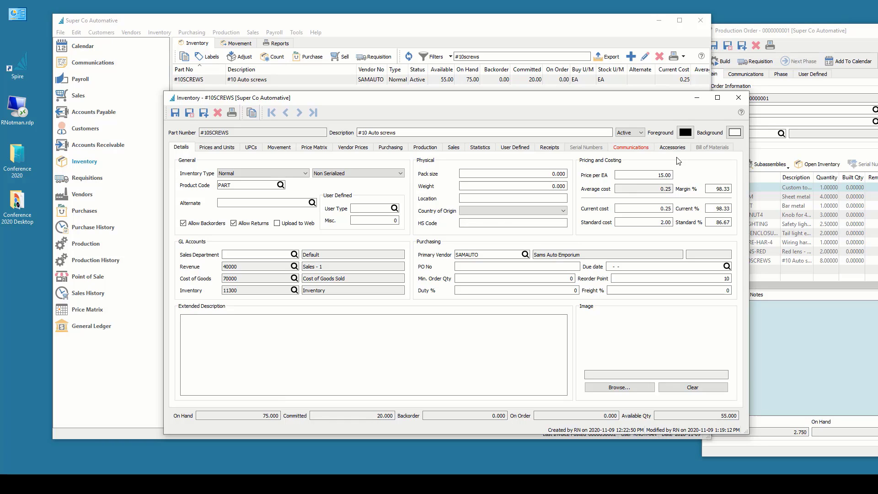
Set the C-TBAR production order's phase to PULL, save and close the order, and close the #10SCREWS record
{"action": "left_click_drag", "start_coordinate": [738, 35], "coordinate": [292, 34]}
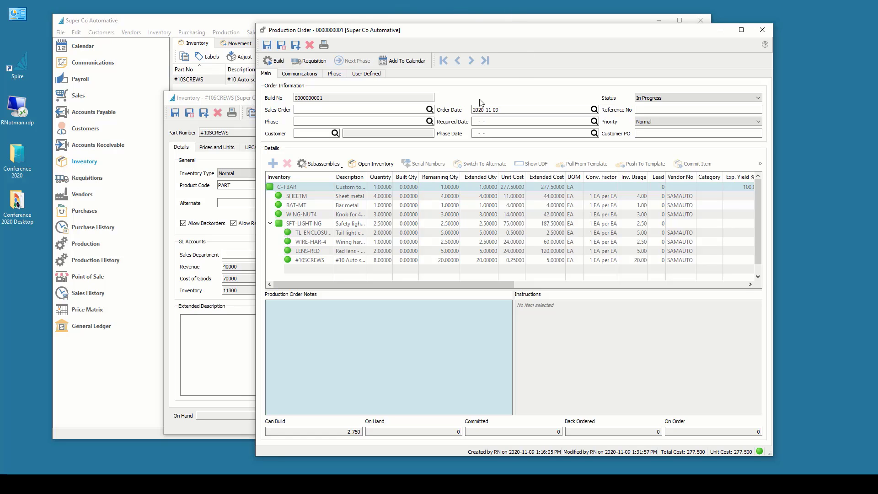
{"action": "left_click", "coordinate": [430, 122]}
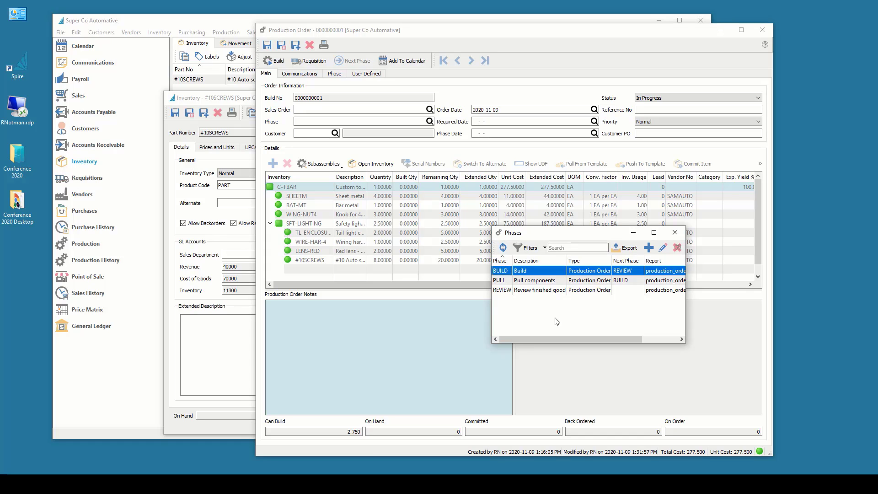
{"action": "double_click", "coordinate": [535, 282]}
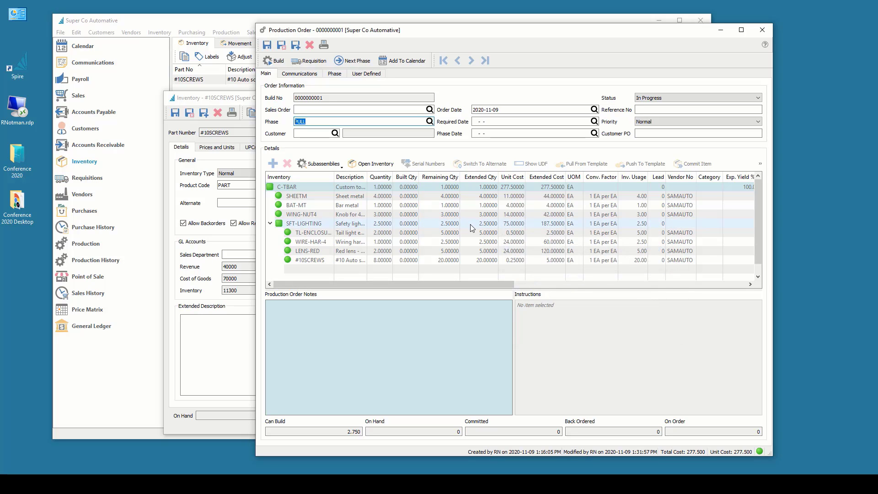
{"action": "key", "text": "Tab"}
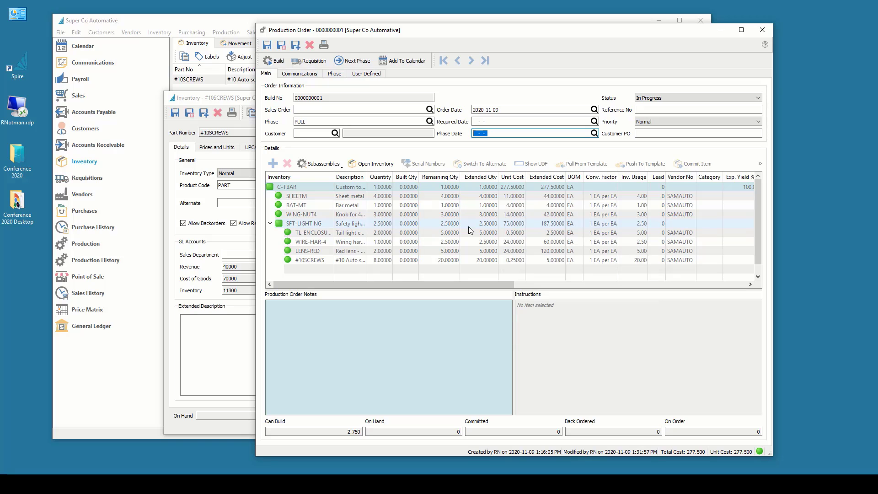
{"action": "left_click", "coordinate": [281, 48]}
{"action": "left_click", "coordinate": [735, 100]}
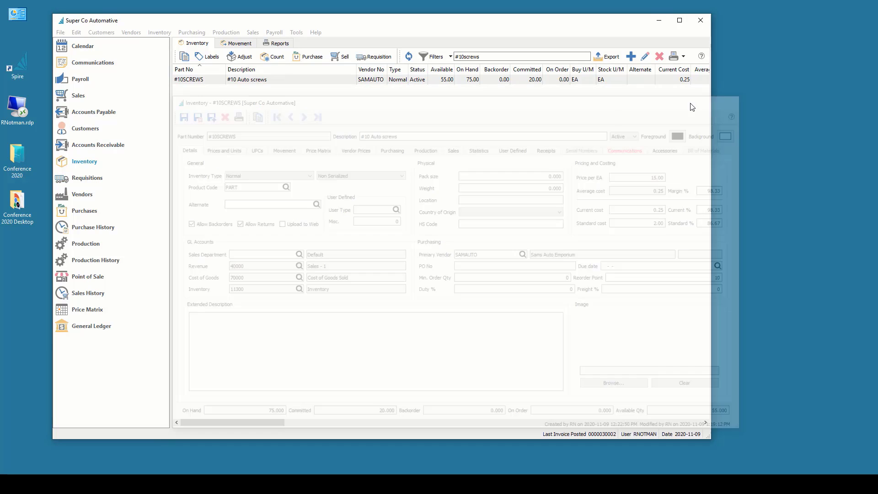
Reopen the C-TBAR order from the production list, change its phase to BUILD, and save and close it
{"action": "left_click", "coordinate": [98, 244]}
{"action": "left_click", "coordinate": [212, 78]}
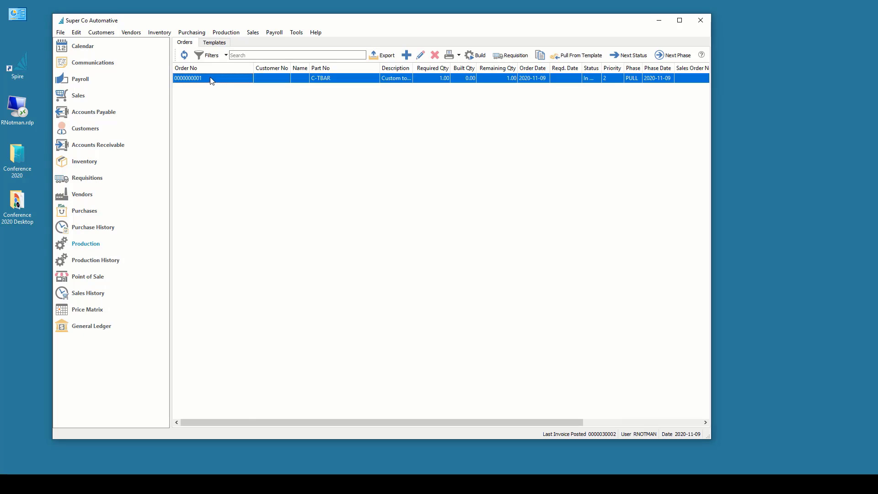
{"action": "double_click", "coordinate": [212, 80]}
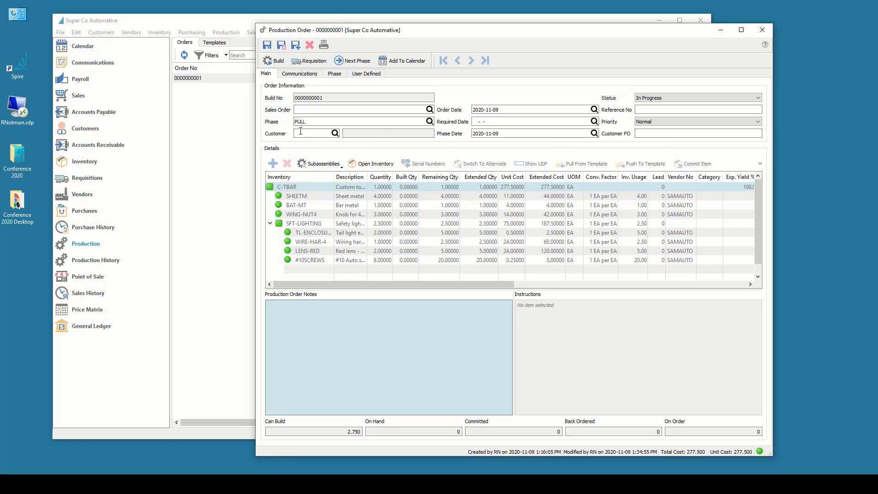
{"action": "left_click", "coordinate": [429, 122]}
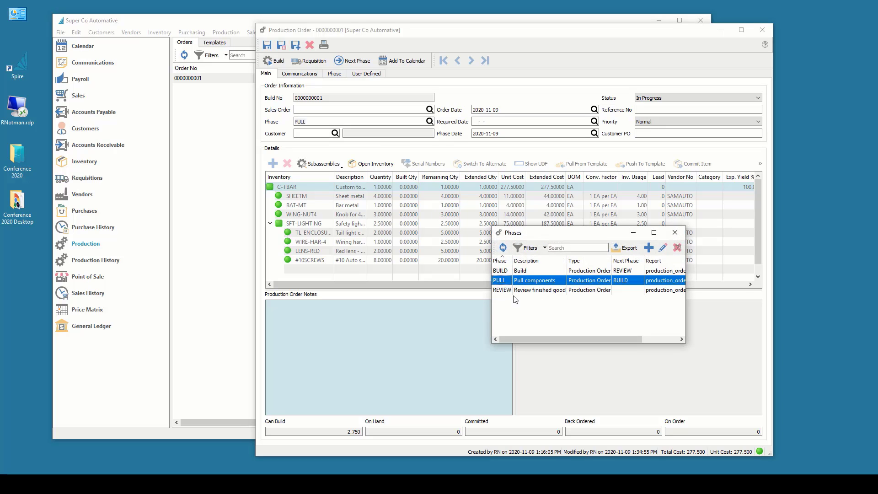
{"action": "double_click", "coordinate": [502, 272]}
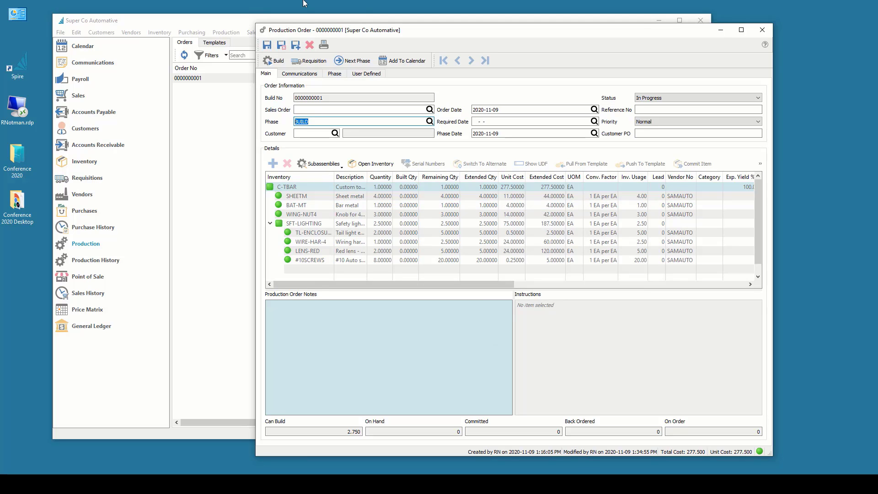
{"action": "left_click", "coordinate": [282, 45]}
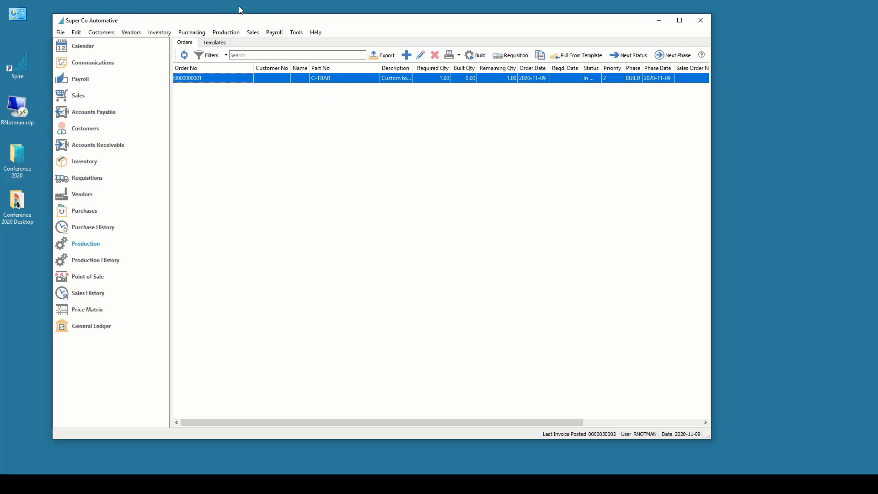
Reopen the C-TBAR production order, set its phase to REVIEW, and save and close it
{"action": "double_click", "coordinate": [213, 78]}
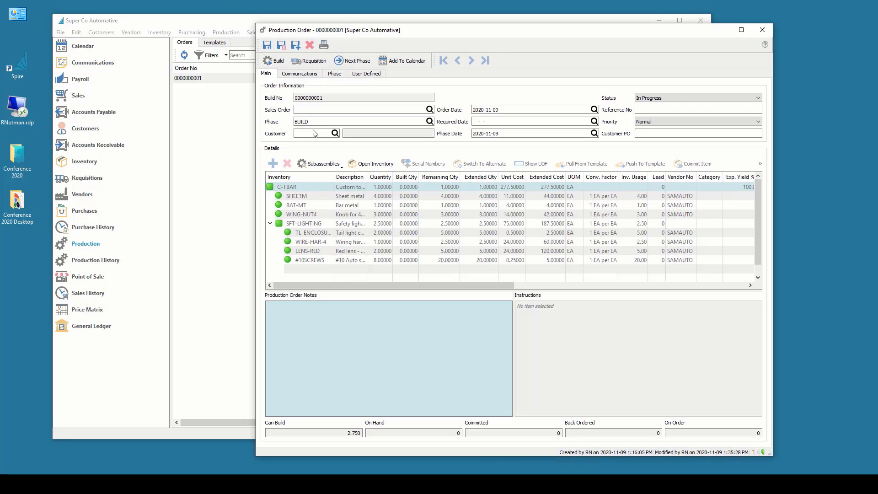
{"action": "left_click", "coordinate": [429, 121]}
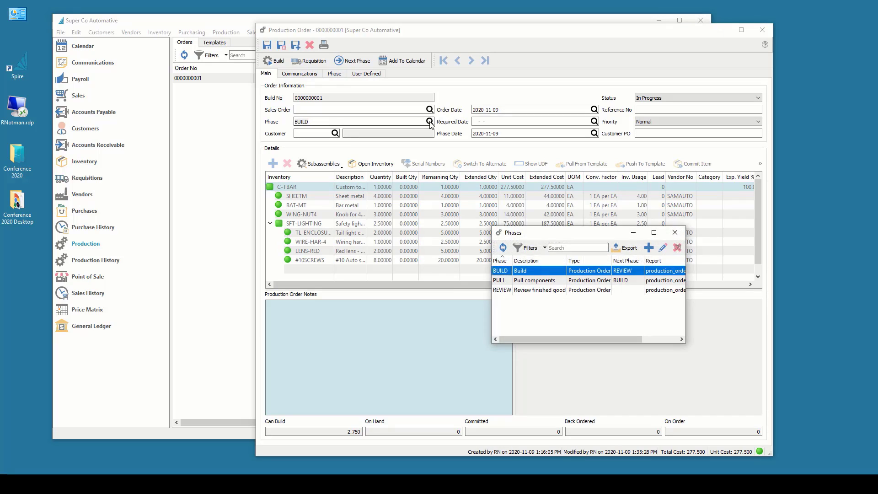
{"action": "double_click", "coordinate": [509, 290]}
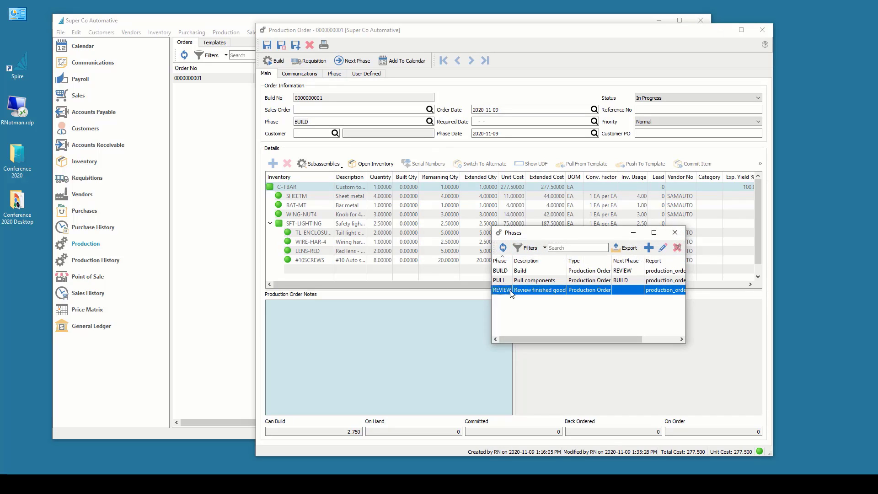
{"action": "left_click", "coordinate": [281, 44]}
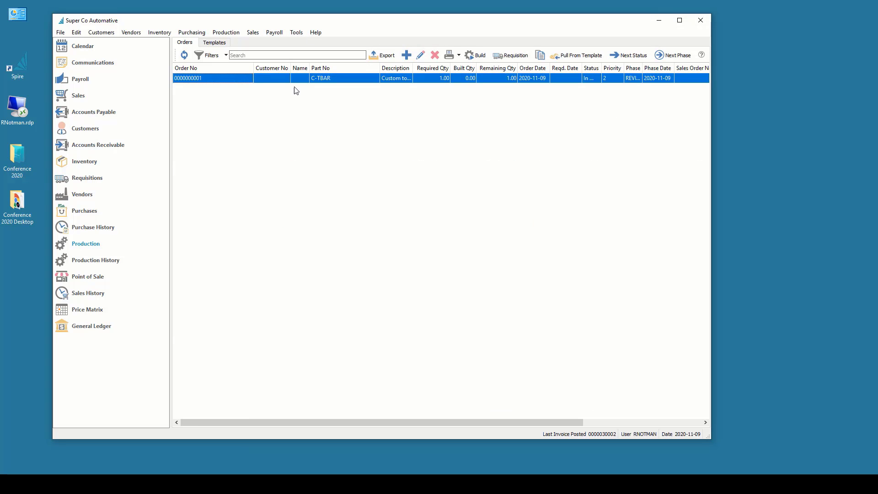
In the C-TBAR order's phase history, add the note "Missing KNOBS - please review qty." to the PULL phase
{"action": "double_click", "coordinate": [208, 77]}
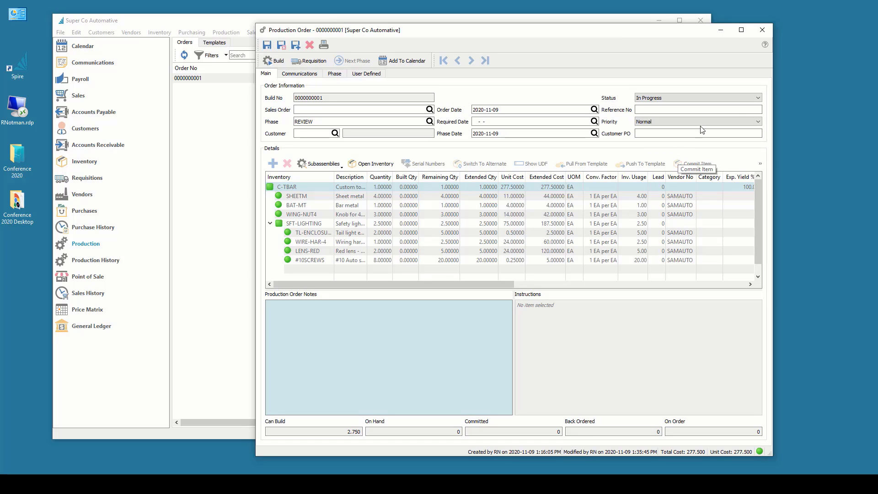
{"action": "left_click", "coordinate": [335, 74]}
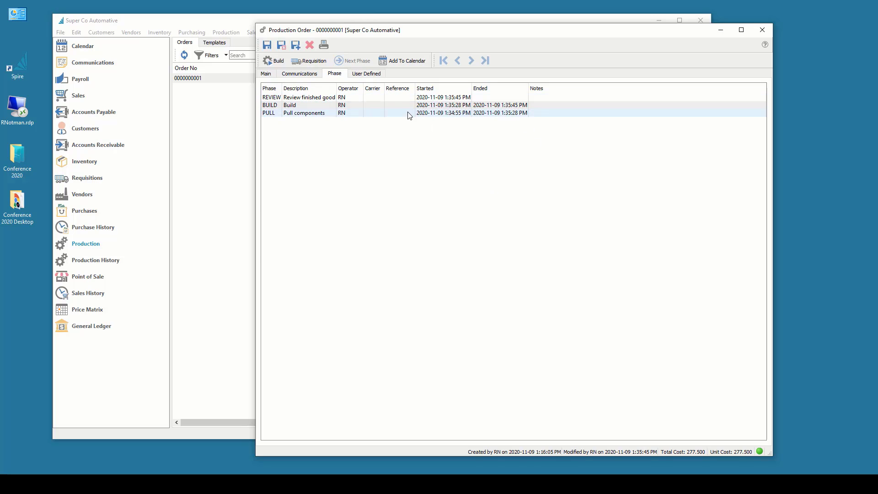
{"action": "left_click", "coordinate": [398, 97]}
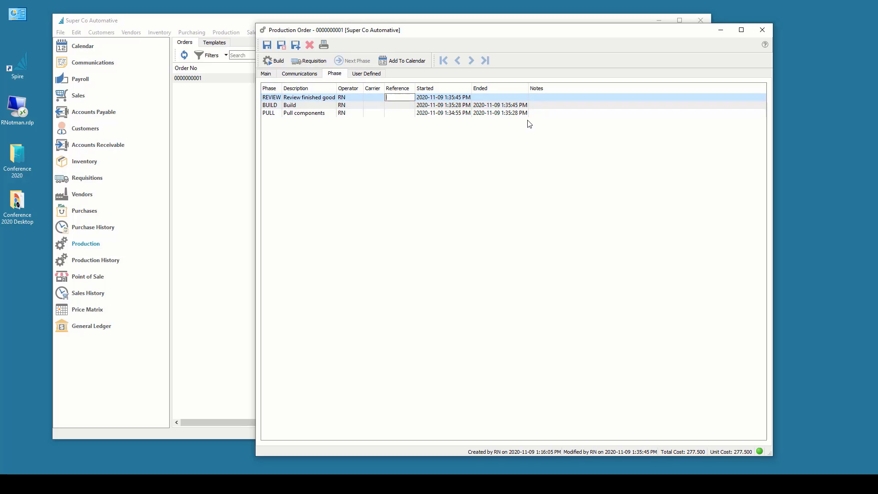
{"action": "left_click", "coordinate": [532, 97]}
{"action": "left_click", "coordinate": [535, 105]}
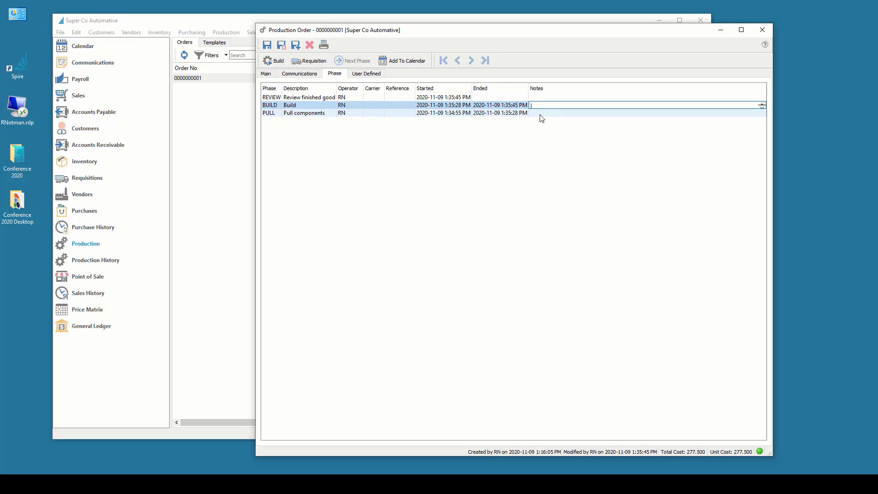
{"action": "left_click", "coordinate": [540, 114]}
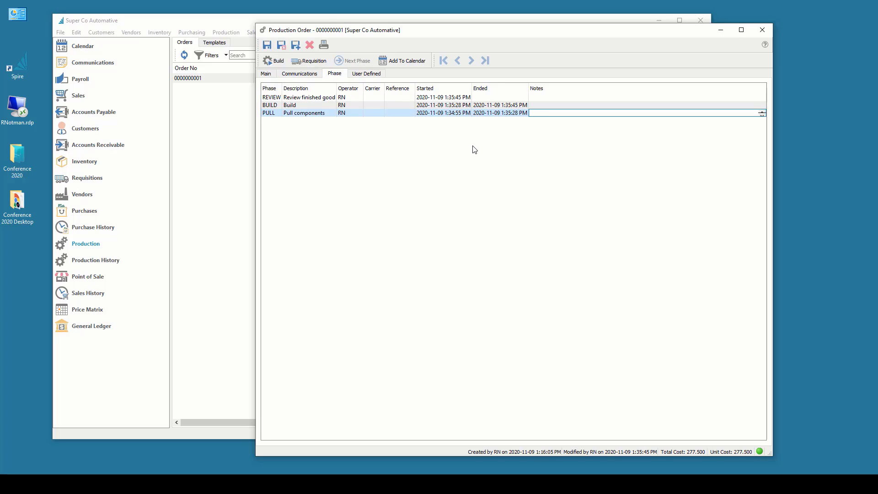
{"action": "type", "text": "Missing KNOBS - please"}
{"action": "type", "text": "review qty."}
{"action": "key", "text": "Return"}
{"action": "left_click", "coordinate": [564, 182]}
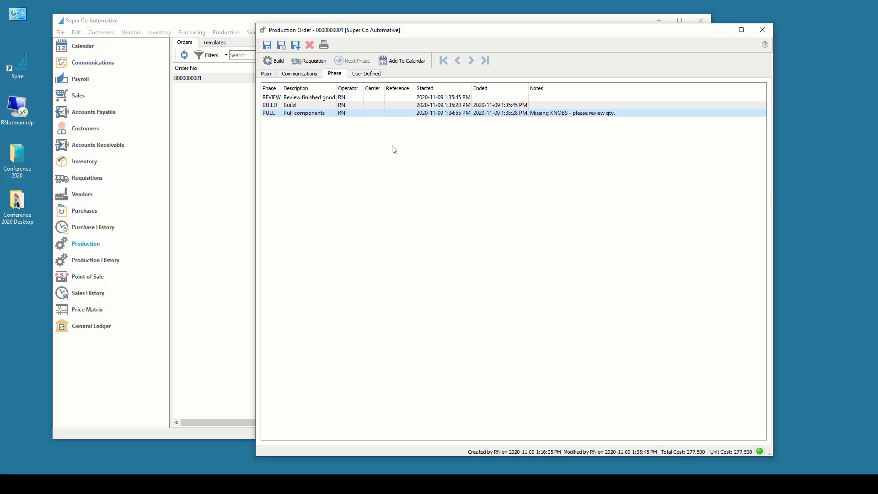
Build the C-TBAR production order with received and assembled quantities of 1, then preview the Production Build report and close it
{"action": "left_click", "coordinate": [268, 77]}
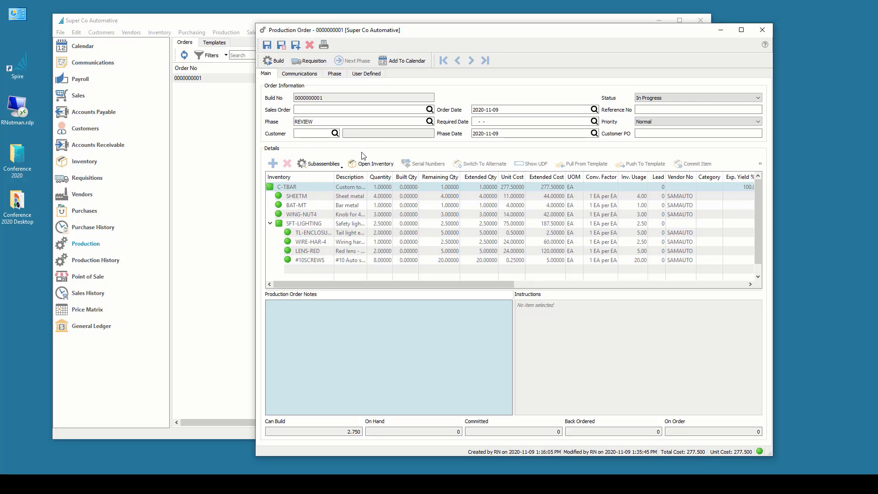
{"action": "left_click", "coordinate": [270, 65]}
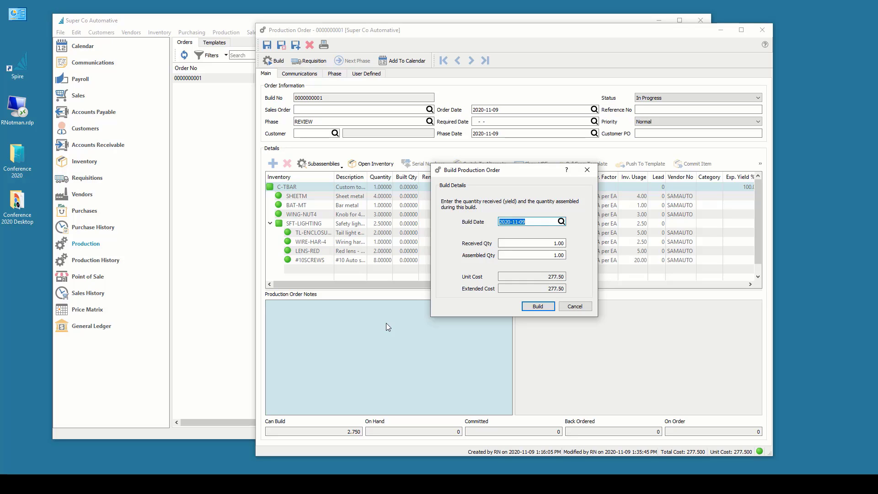
{"action": "left_click", "coordinate": [540, 310]}
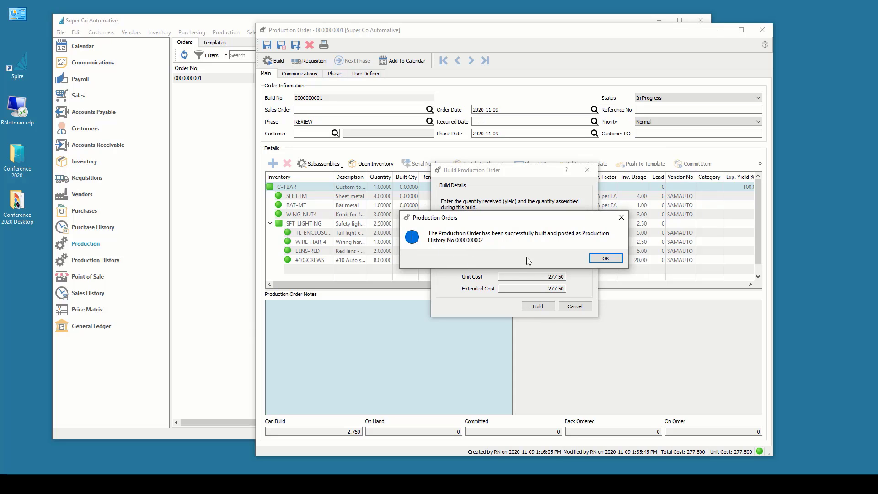
{"action": "left_click", "coordinate": [606, 258]}
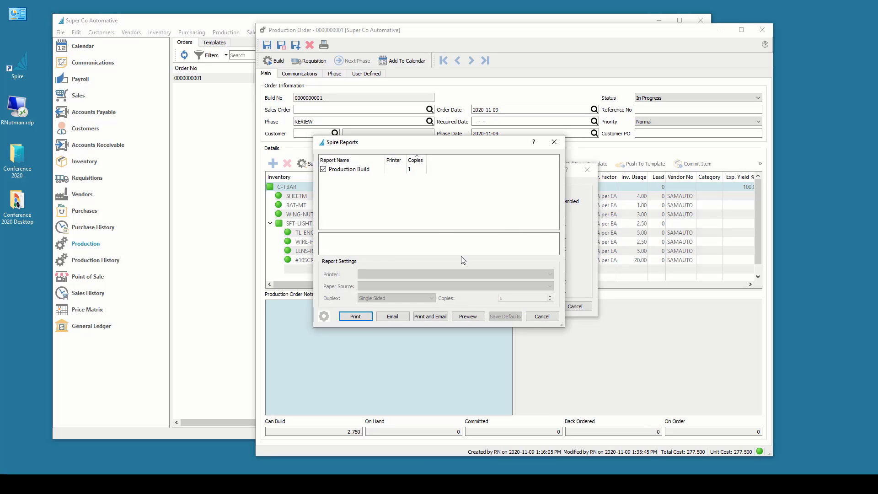
{"action": "left_click", "coordinate": [472, 316]}
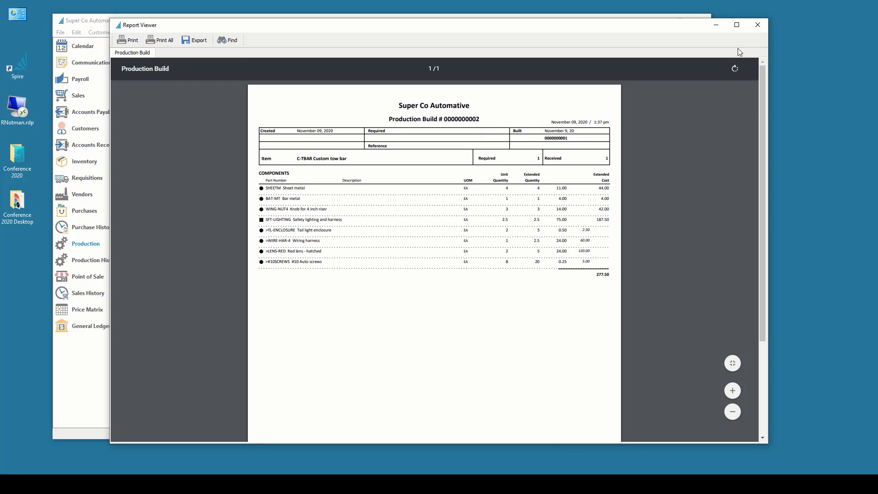
{"action": "left_click", "coordinate": [758, 28]}
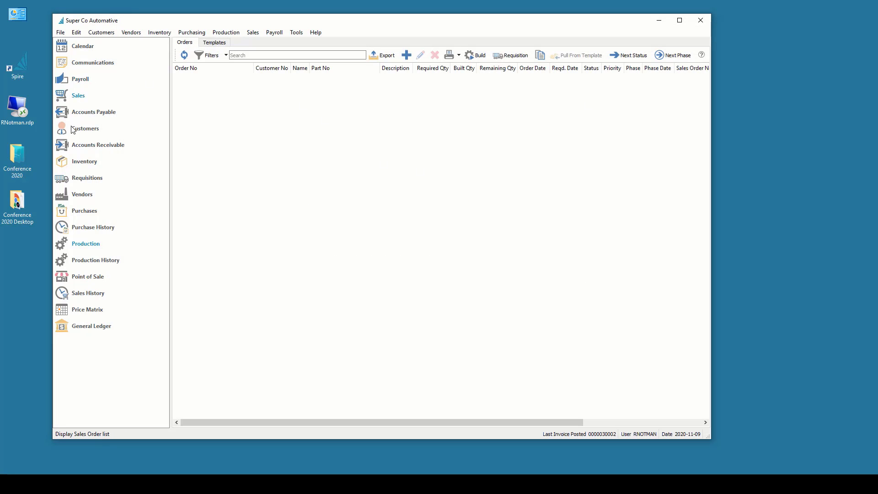
Search the inventory for "tow" and open the C-TBAR record to check its stock and costs
{"action": "left_click", "coordinate": [82, 162]}
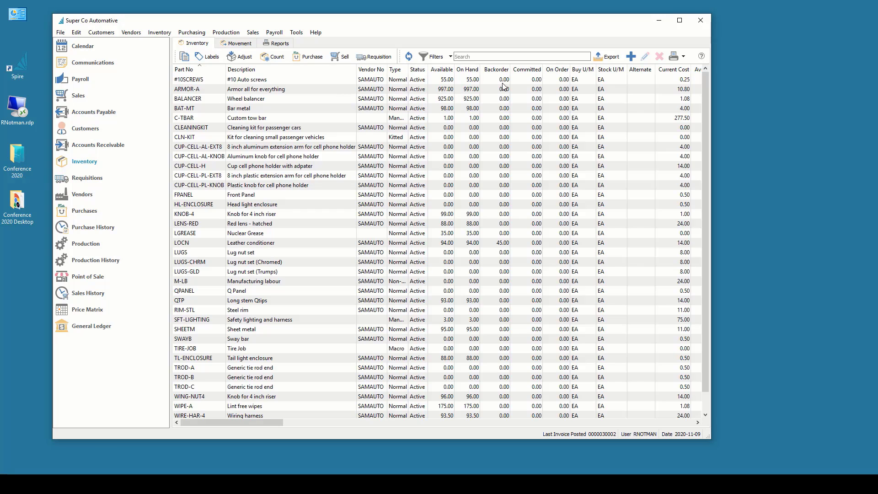
{"action": "left_click", "coordinate": [492, 57]}
{"action": "type", "text": "tow"}
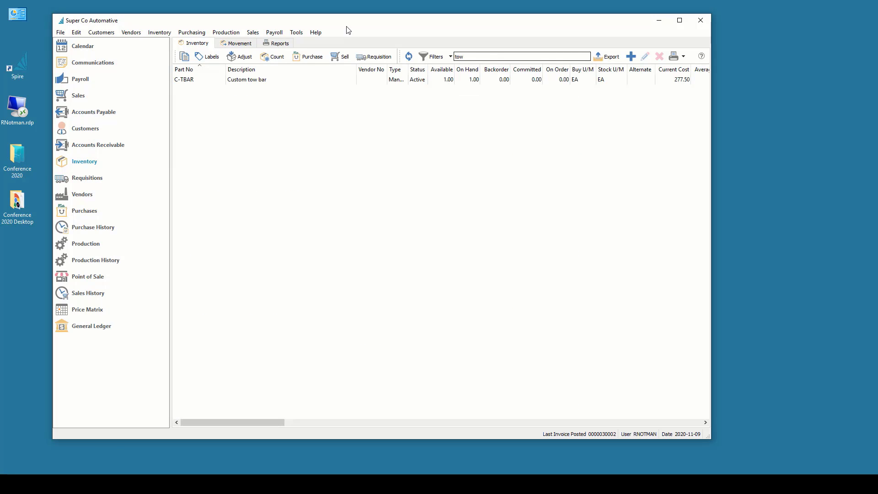
{"action": "double_click", "coordinate": [297, 80]}
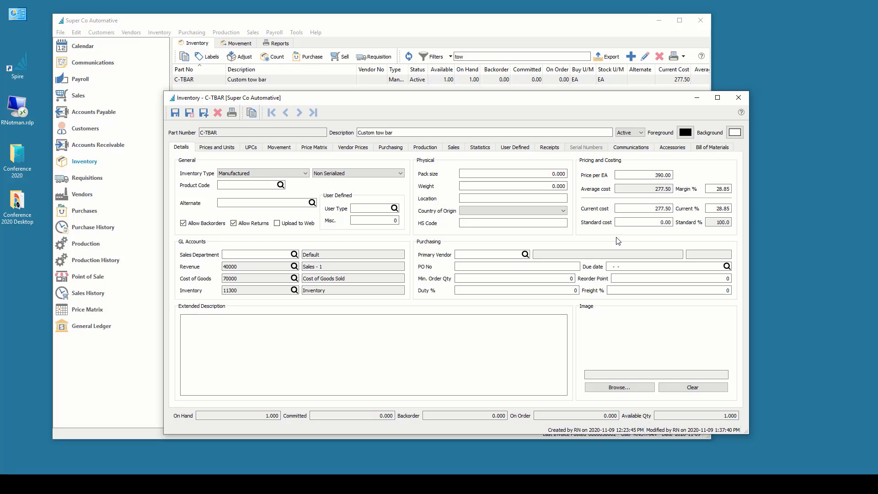
Review the components and phase notes of the C-TBAR build in the production history, and close it and the C-TBAR inventory record
{"action": "left_click", "coordinate": [74, 265]}
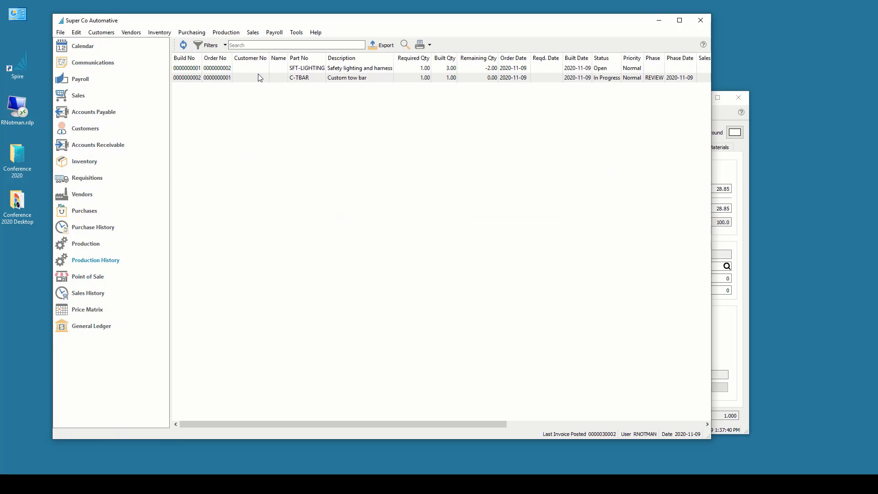
{"action": "left_click", "coordinate": [258, 75]}
{"action": "double_click", "coordinate": [258, 77]}
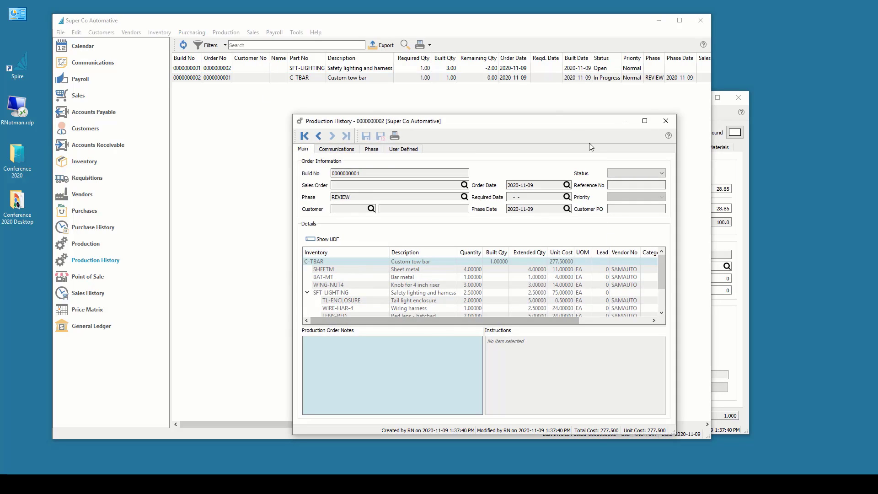
{"action": "left_click_drag", "start_coordinate": [553, 114], "coordinate": [544, 27]}
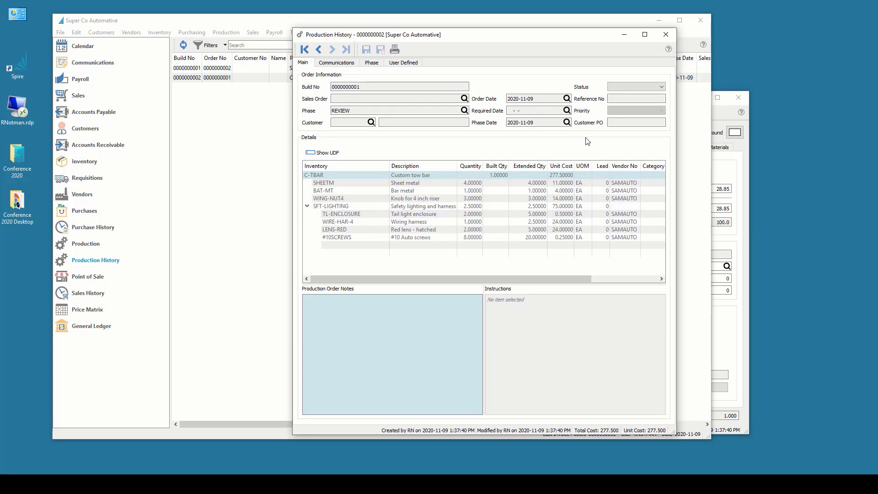
{"action": "left_click", "coordinate": [379, 63]}
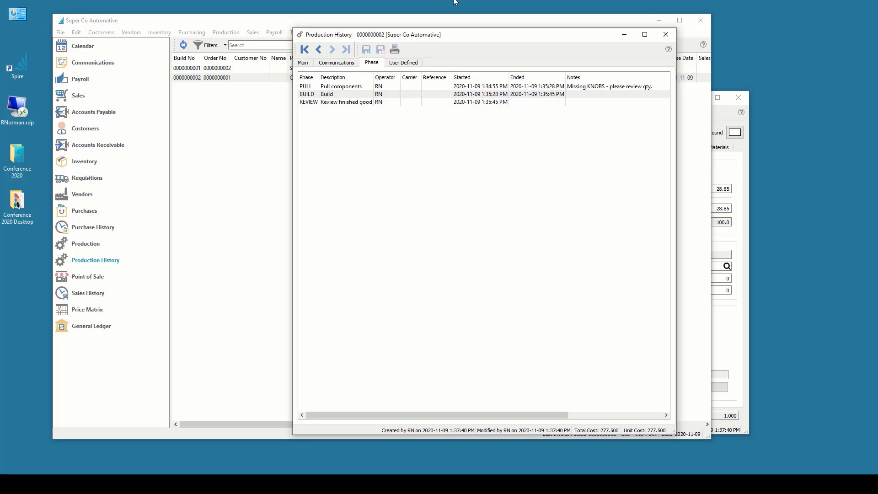
{"action": "left_click", "coordinate": [666, 34]}
{"action": "left_click", "coordinate": [736, 326]}
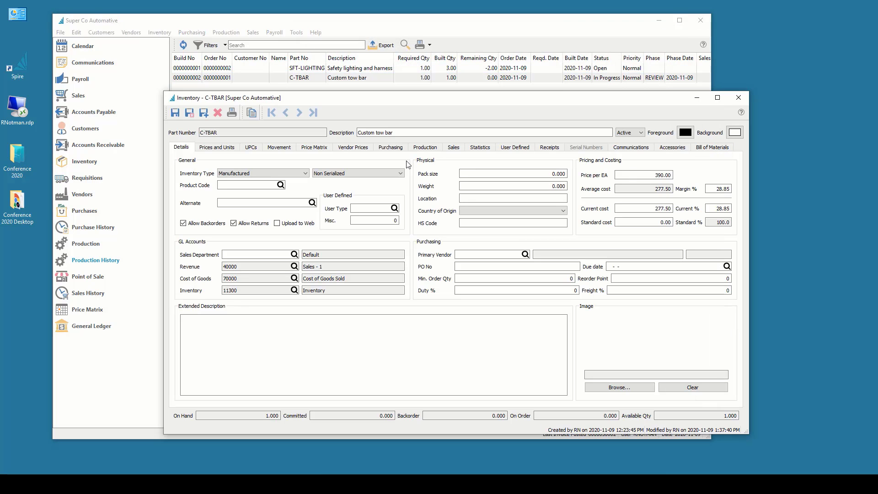
{"action": "left_click", "coordinate": [743, 99]}
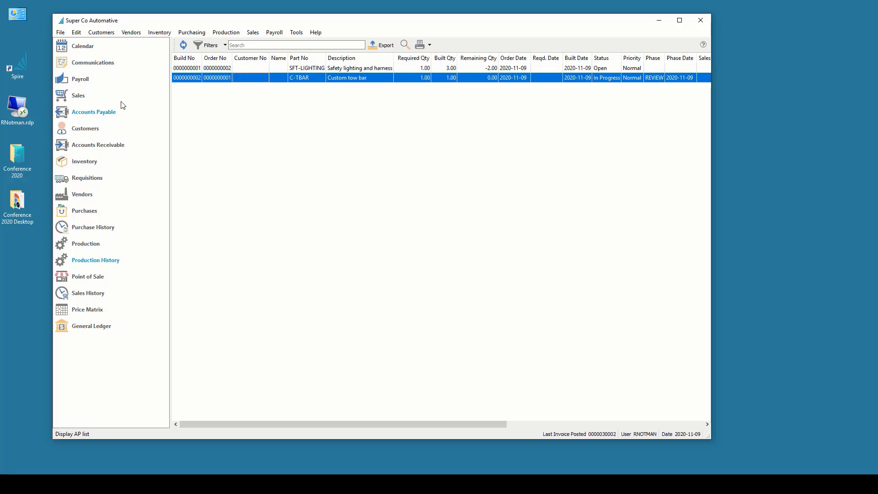
Create a new sales order for the customer ABC Automative
{"action": "left_click", "coordinate": [86, 96]}
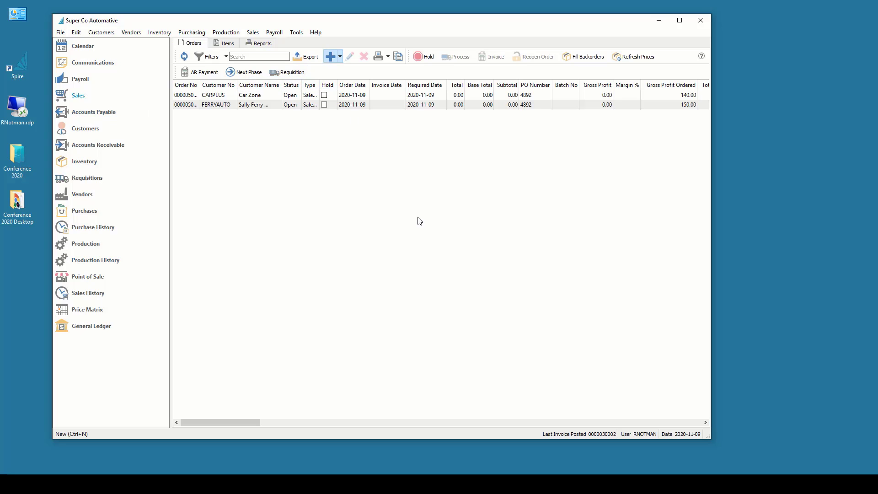
{"action": "key", "text": "Return"}
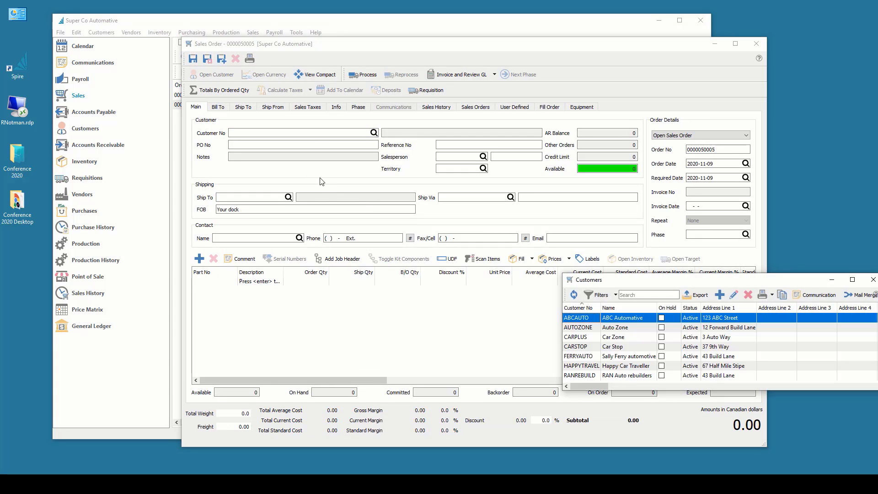
{"action": "key", "text": "Return"}
{"action": "key", "text": "Return"}
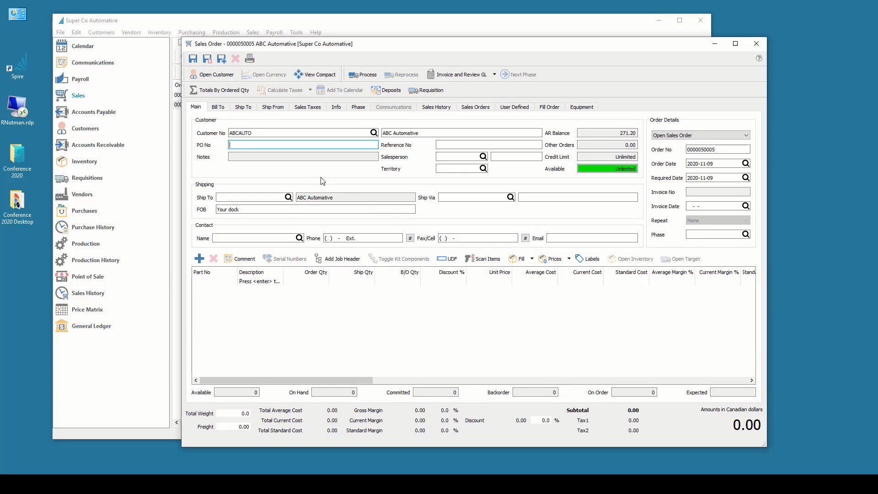
Add the C-TBAR custom tow bar to the sales order with an order quantity of 1
{"action": "left_click", "coordinate": [202, 281]}
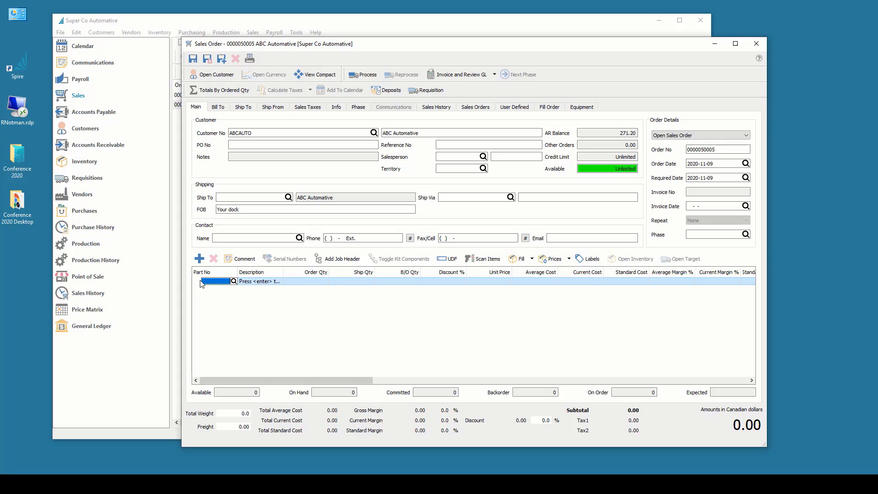
{"action": "type", "text": "tow"}
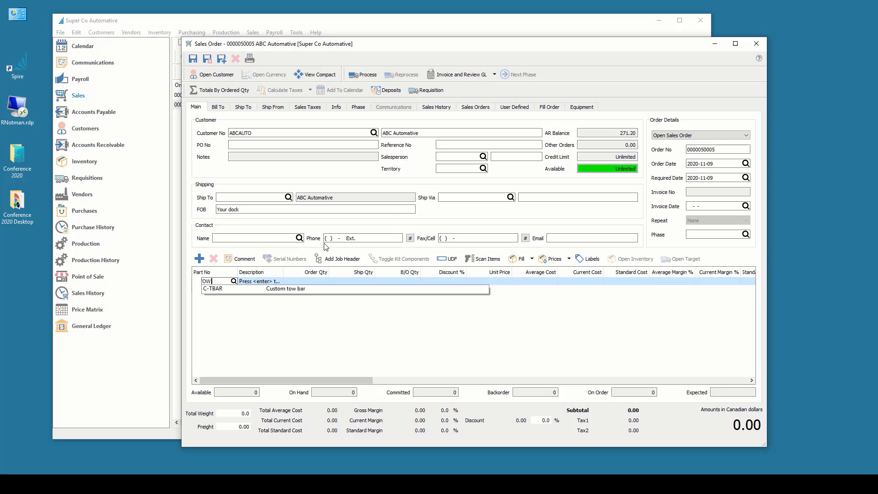
{"action": "left_click", "coordinate": [303, 289]}
{"action": "key", "text": "Tab"}
{"action": "key", "text": "Return"}
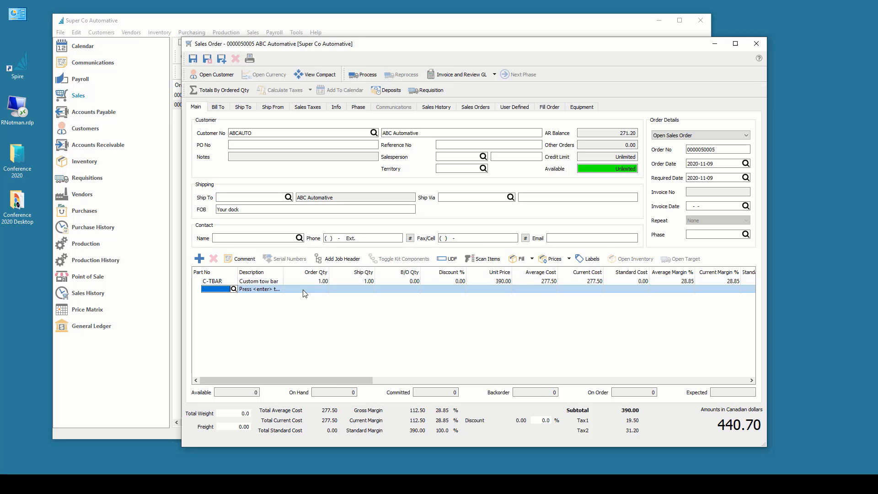
Invoice the ABC Automative sales order on account, skip printing the invoice, and return to the sales order list
{"action": "left_click", "coordinate": [494, 75]}
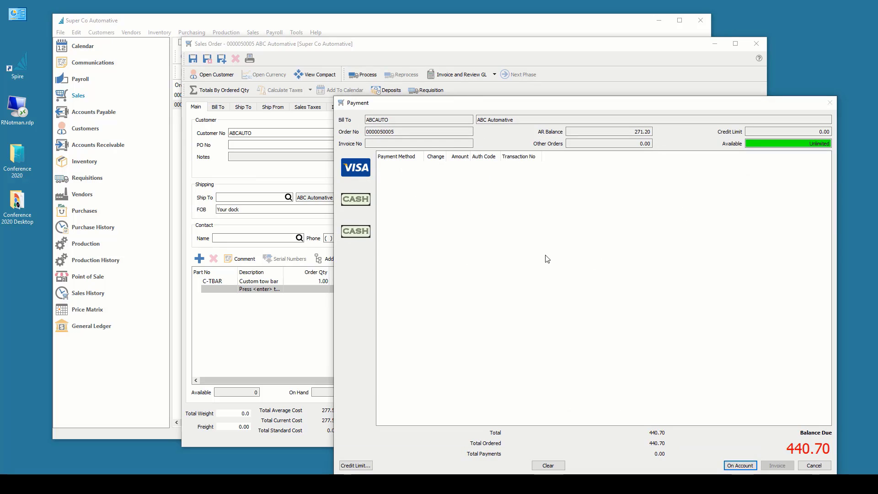
{"action": "left_click", "coordinate": [734, 463]}
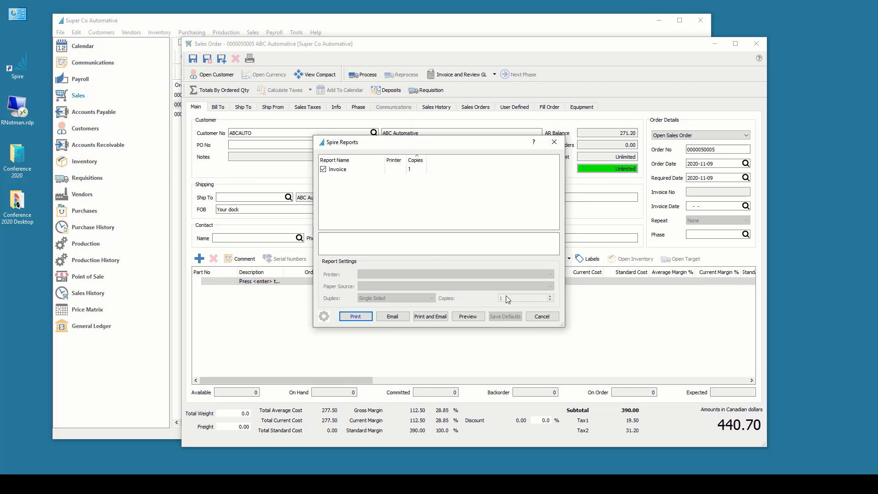
{"action": "left_click", "coordinate": [552, 314]}
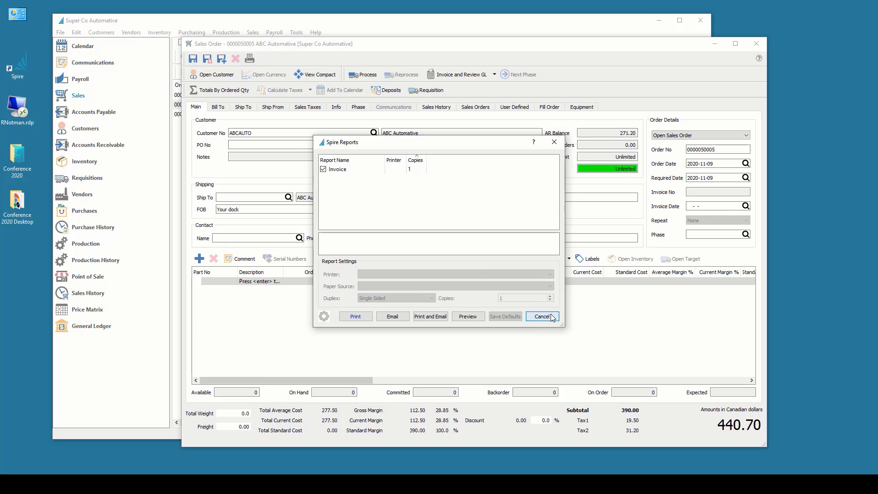
{"action": "left_click", "coordinate": [551, 317]}
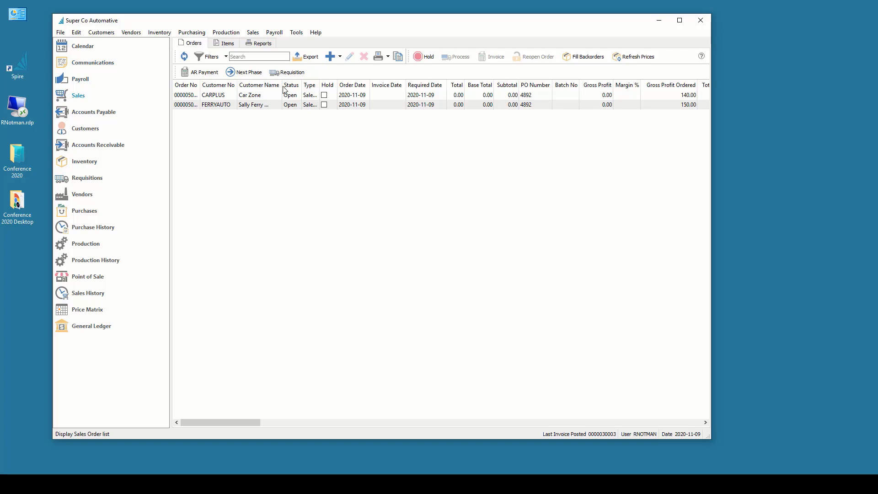
Create a new sales order for the customer Car Stop
{"action": "left_click", "coordinate": [334, 60]}
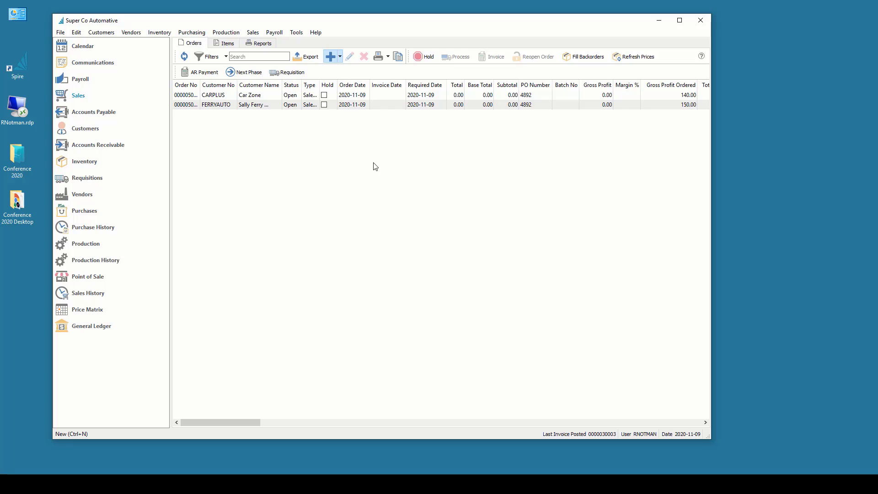
{"action": "key", "text": "Return"}
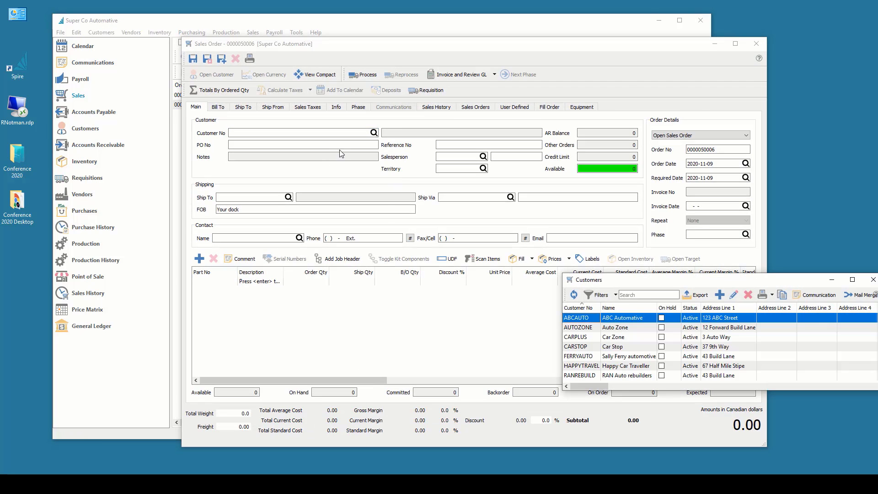
{"action": "key", "text": "Down"}
{"action": "key", "text": "Down"}
{"action": "key", "text": "Down"}
{"action": "key", "text": "Return"}
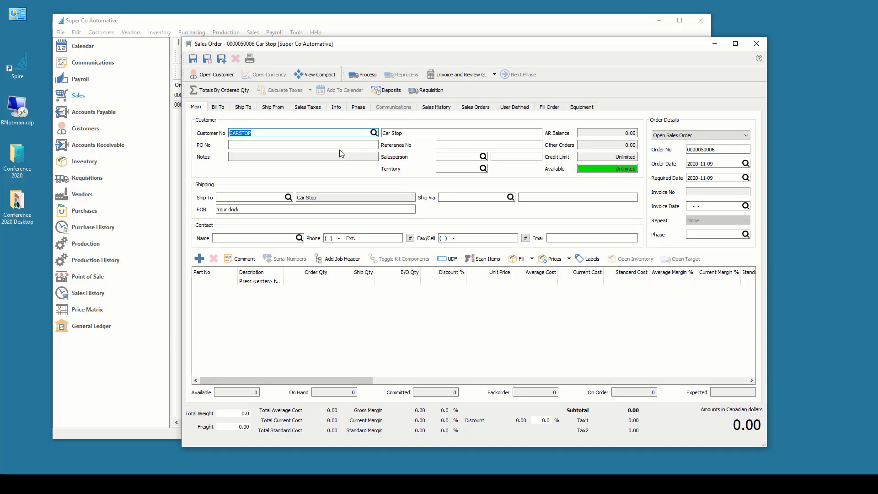
Add one C-TBAR custom tow bar to the Car Stop sales order, accept the backorder, and save the order
{"action": "left_click", "coordinate": [223, 282]}
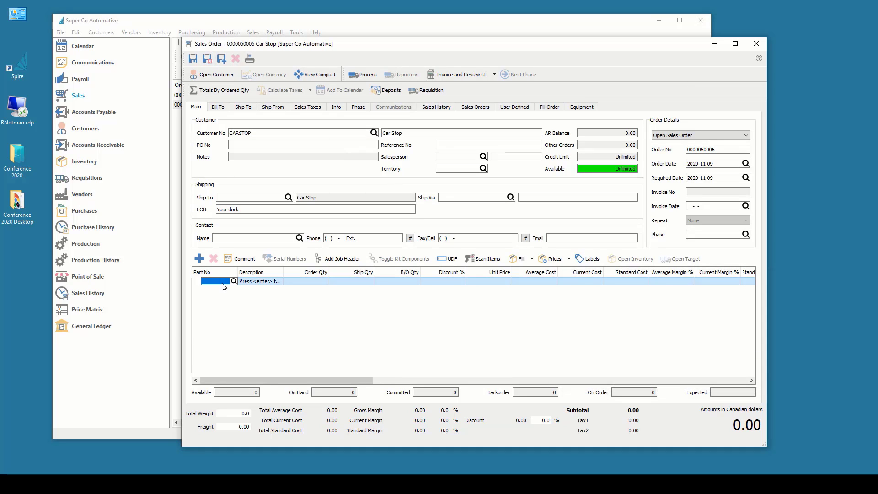
{"action": "type", "text": "tow"}
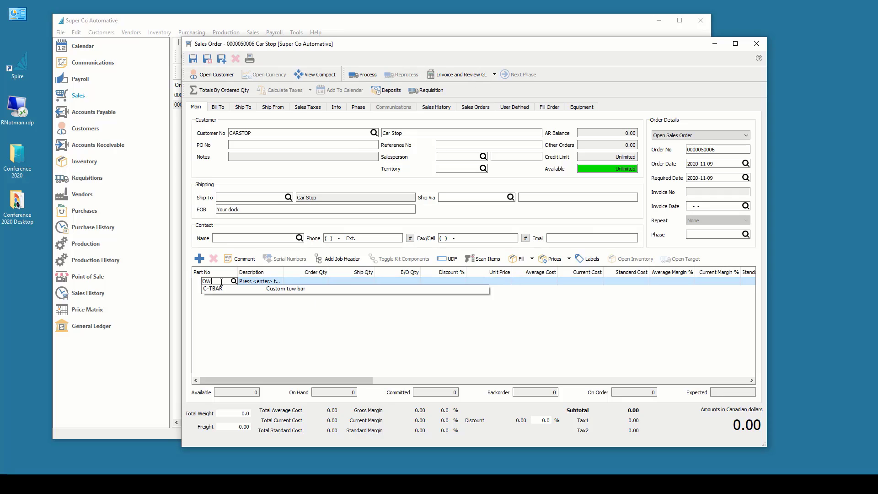
{"action": "key", "text": "Down"}
{"action": "key", "text": "Return"}
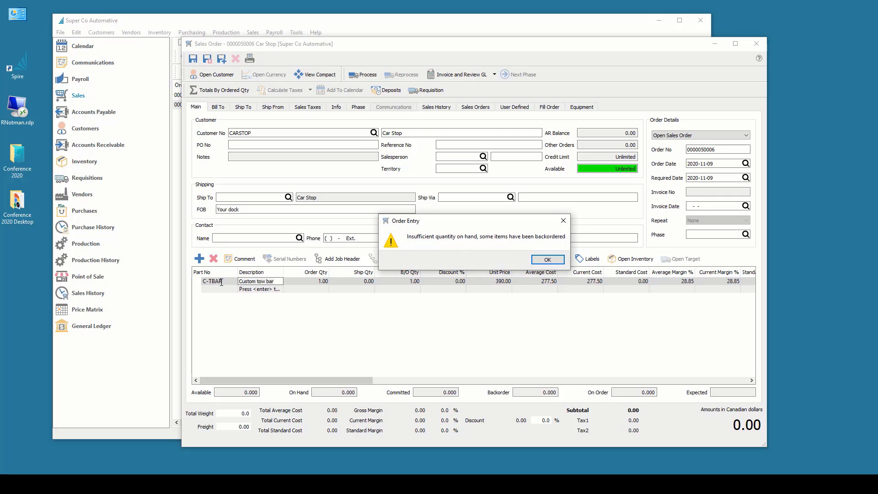
{"action": "key", "text": "Return"}
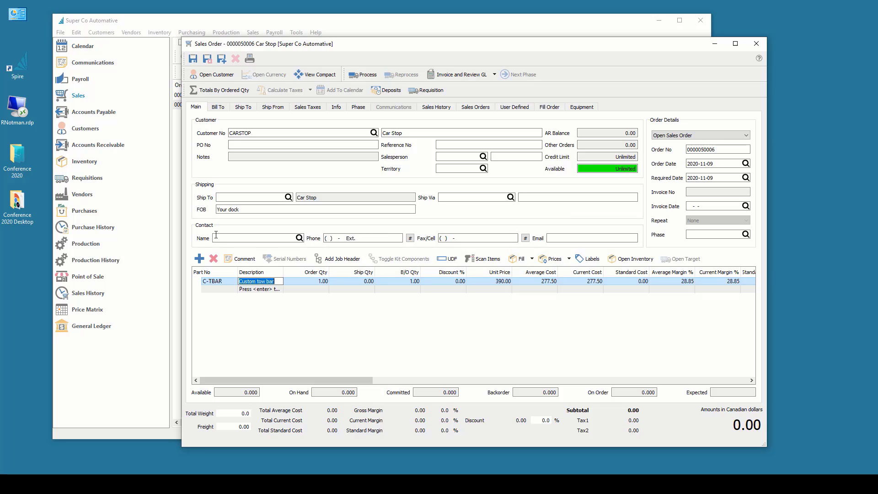
{"action": "left_click", "coordinate": [193, 59]}
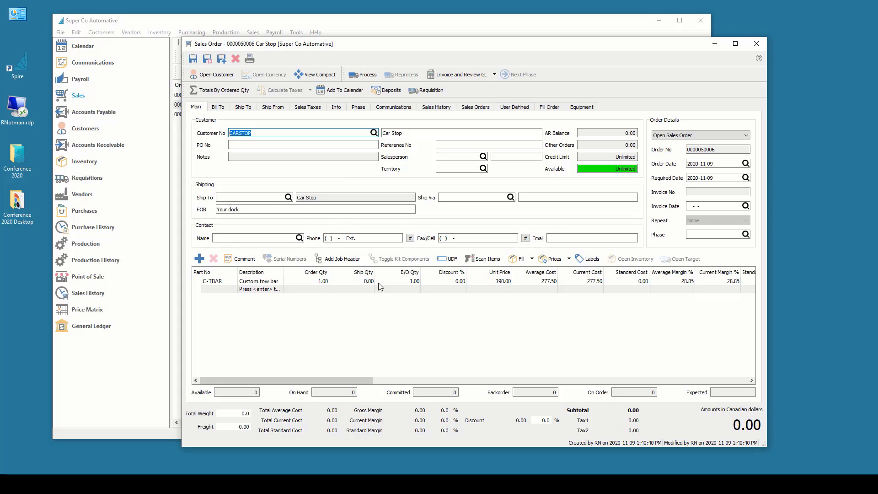
Open the requisition for the backordered C-TBAR and widen its window to review the source, target type and stock columns
{"action": "left_click", "coordinate": [357, 280]}
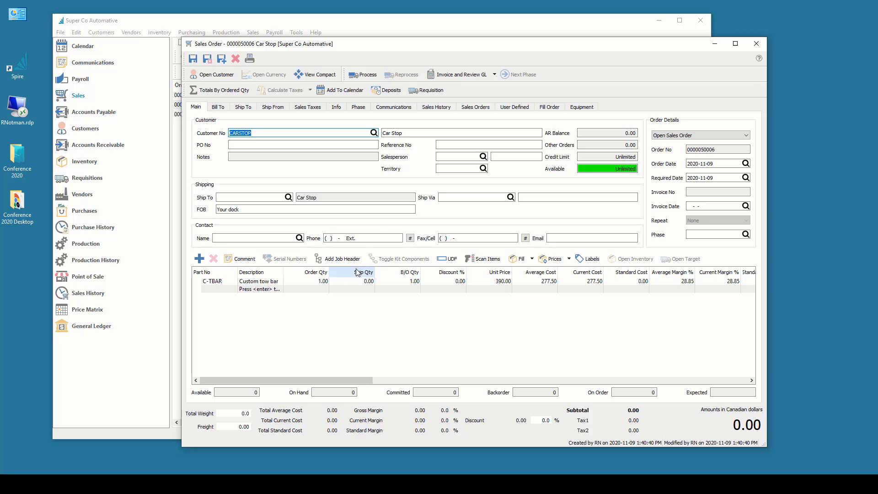
{"action": "left_click", "coordinate": [437, 90]}
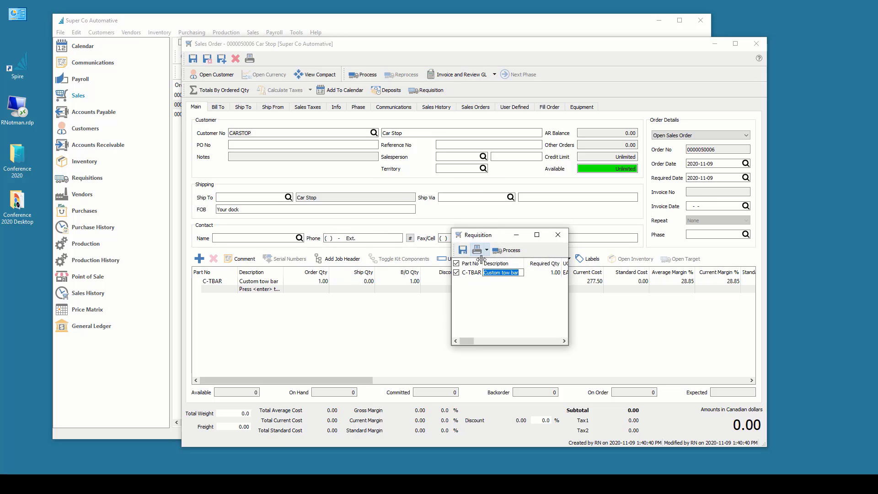
{"action": "left_click_drag", "start_coordinate": [452, 283], "coordinate": [89, 298]}
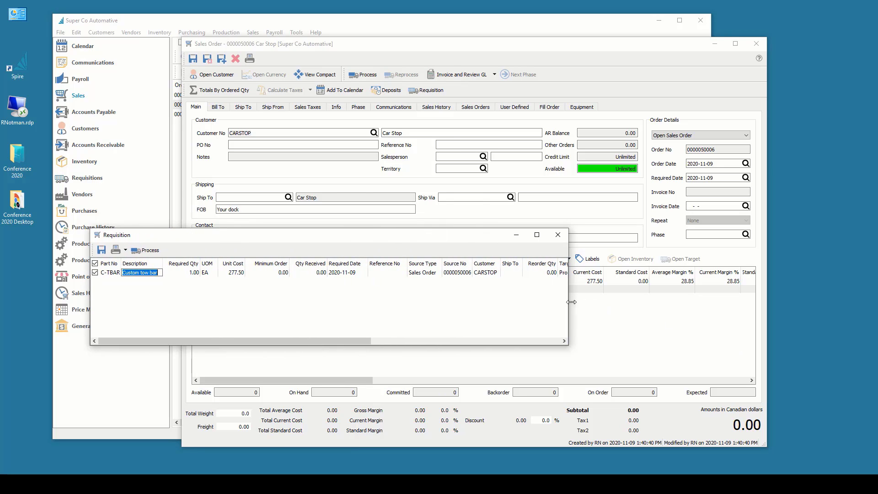
{"action": "left_click_drag", "start_coordinate": [571, 304], "coordinate": [715, 302]}
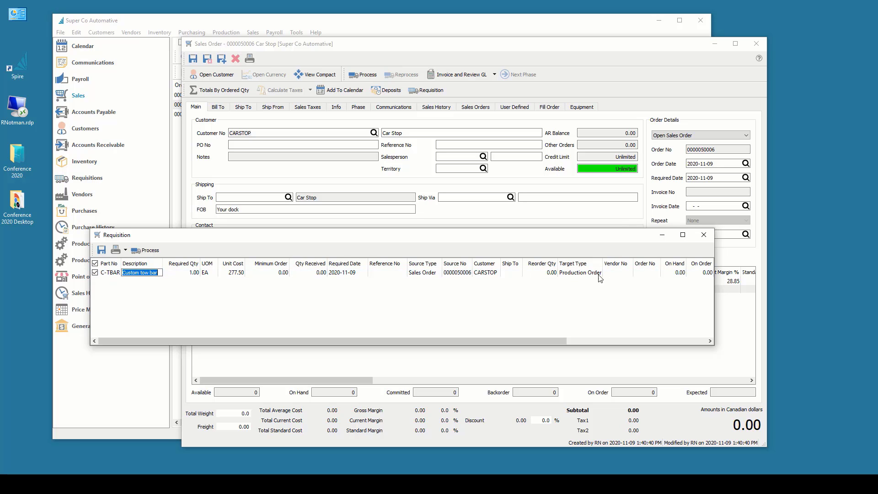
{"action": "left_click", "coordinate": [579, 273]}
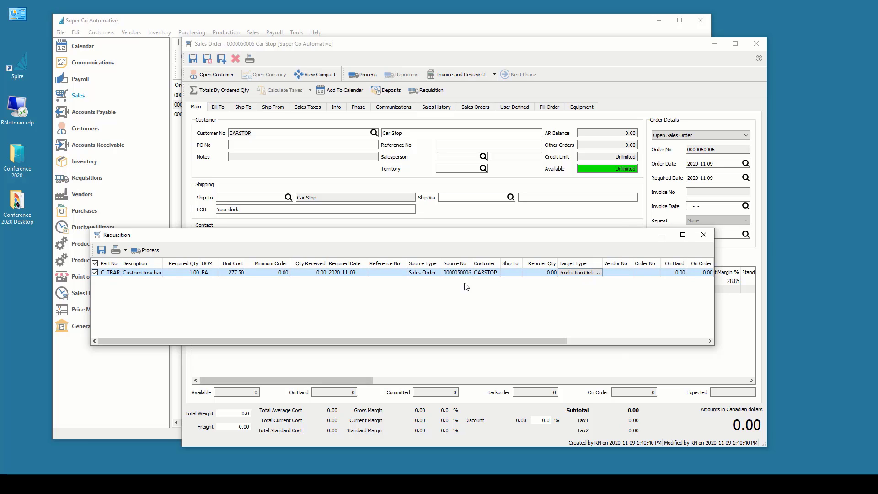
{"action": "left_click", "coordinate": [482, 275]}
{"action": "left_click_drag", "start_coordinate": [717, 293], "coordinate": [856, 301]}
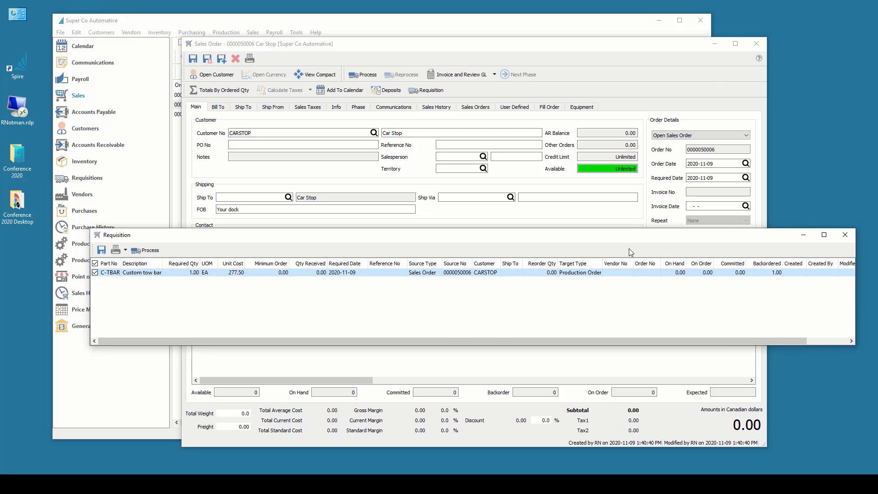
Process the C-TBAR requisition into a production order, check its order number, and close the requisition and the sales order
{"action": "left_click", "coordinate": [145, 251]}
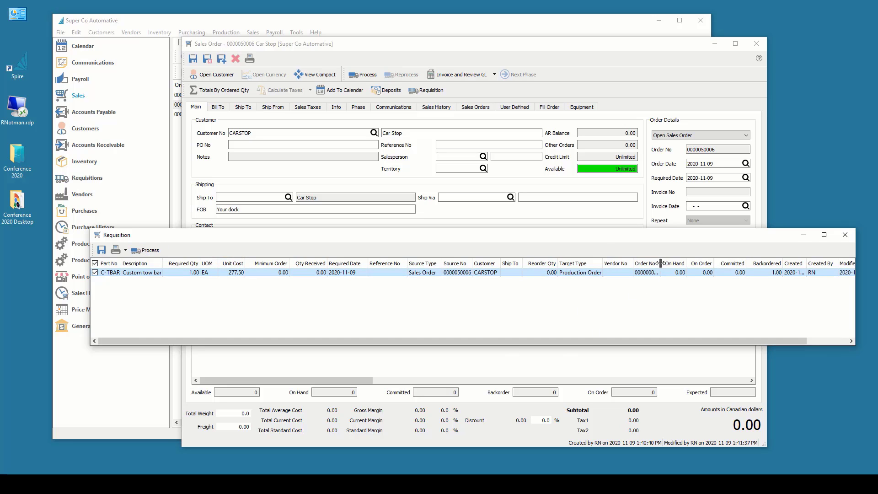
{"action": "left_click_drag", "start_coordinate": [661, 263], "coordinate": [676, 263]}
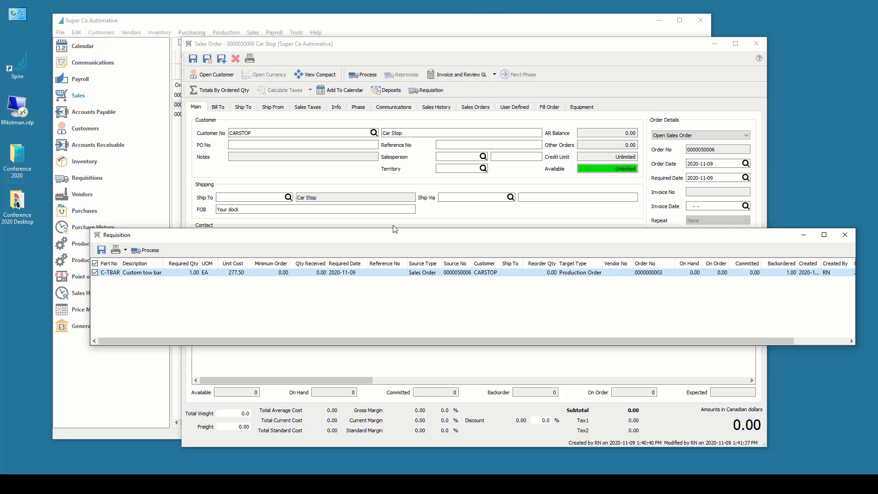
{"action": "left_click", "coordinate": [846, 235]}
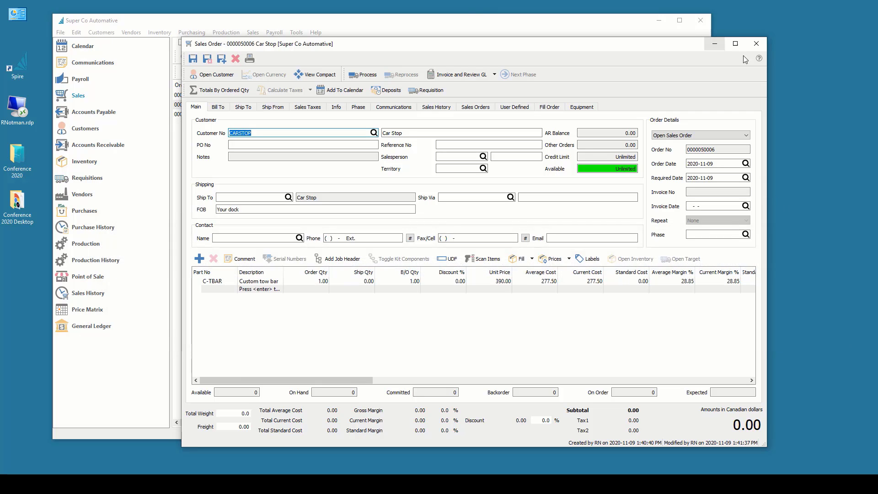
{"action": "left_click", "coordinate": [756, 44]}
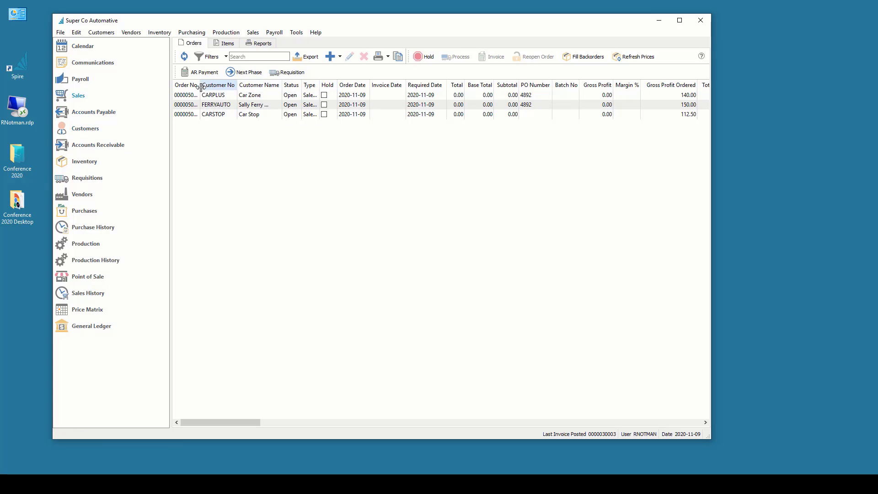
Reopen the Car Stop sales order, examine the C-TBAR line's target details and linked production order, and close both orders
{"action": "left_click", "coordinate": [222, 115]}
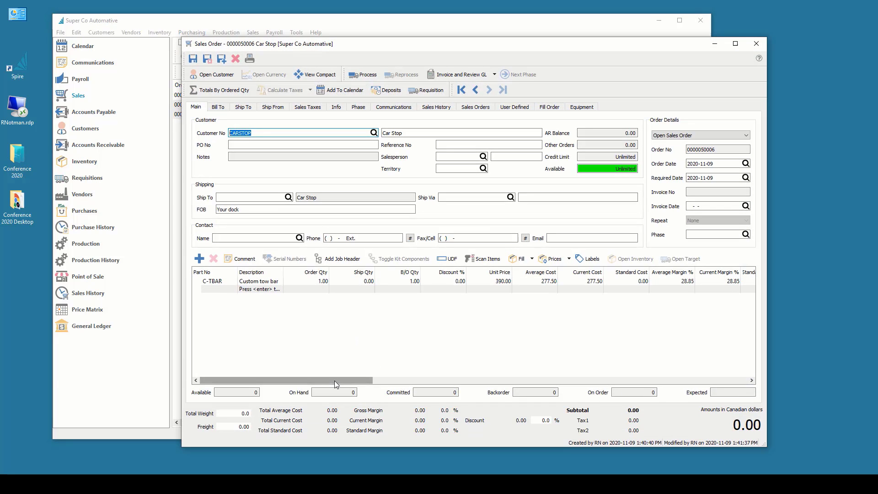
{"action": "left_click_drag", "start_coordinate": [335, 380], "coordinate": [720, 384]}
{"action": "left_click", "coordinate": [703, 282]}
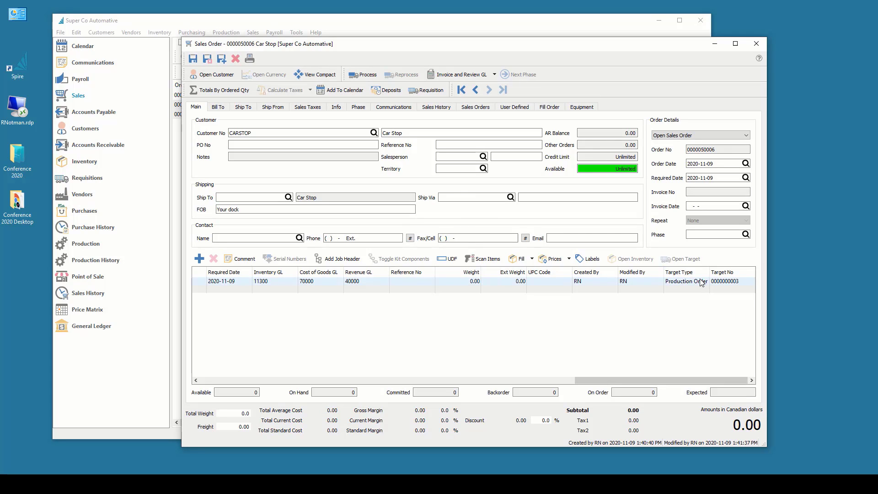
{"action": "left_click", "coordinate": [727, 282]}
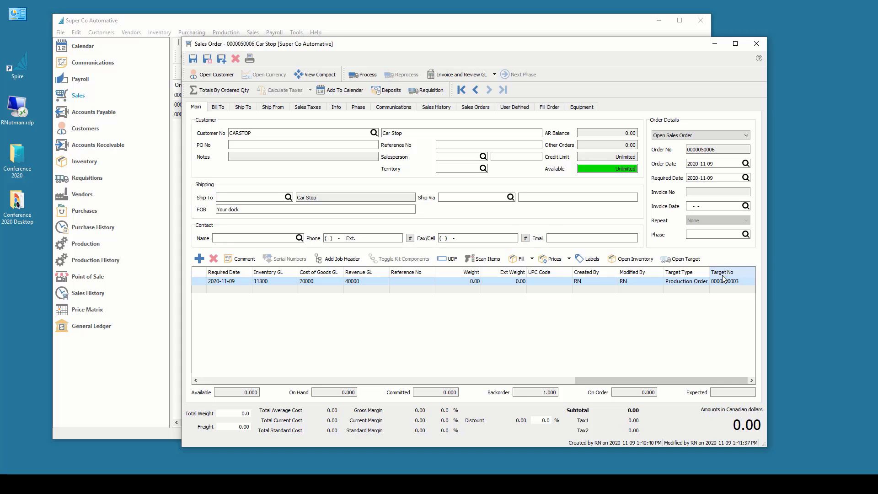
{"action": "left_click", "coordinate": [682, 258]}
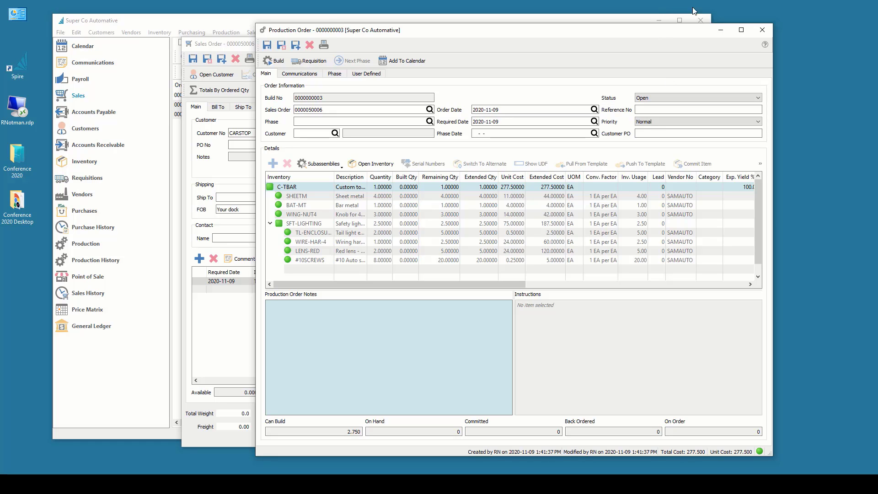
{"action": "left_click", "coordinate": [763, 30]}
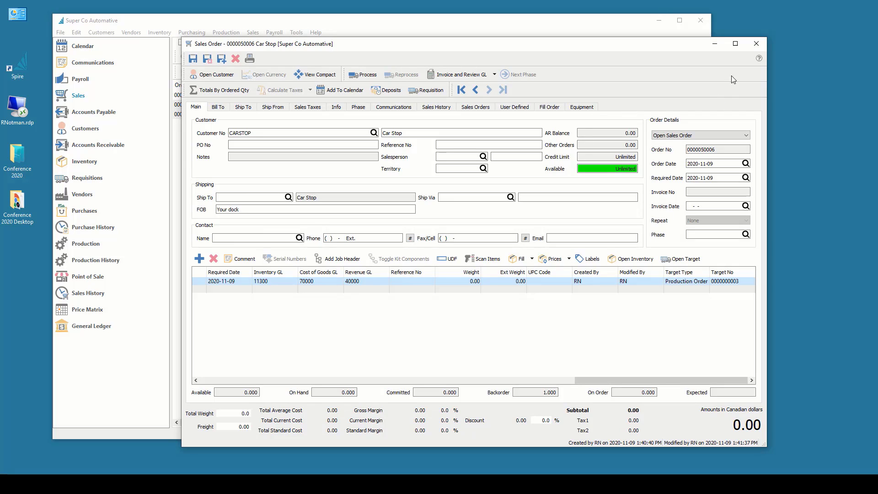
{"action": "left_click", "coordinate": [757, 43]}
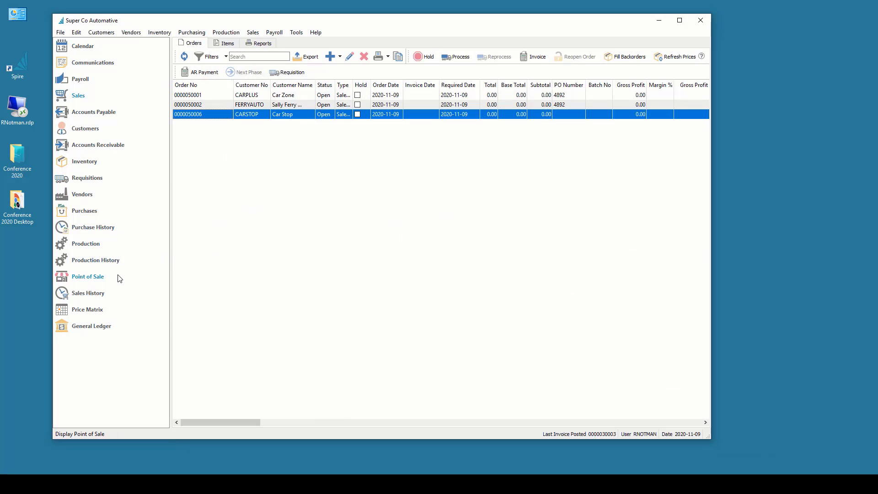
Open the C-TBAR production order for CARSTOP from the production order list
{"action": "left_click", "coordinate": [99, 246]}
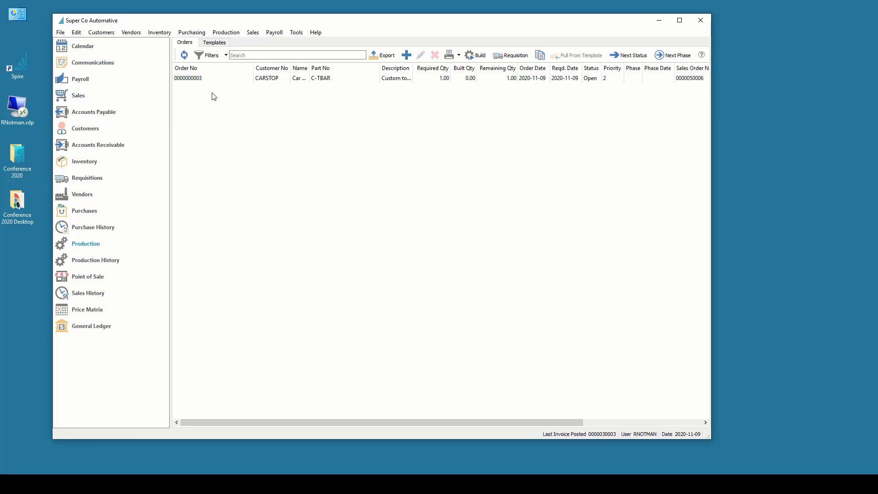
{"action": "left_click", "coordinate": [203, 78]}
{"action": "double_click", "coordinate": [204, 78]}
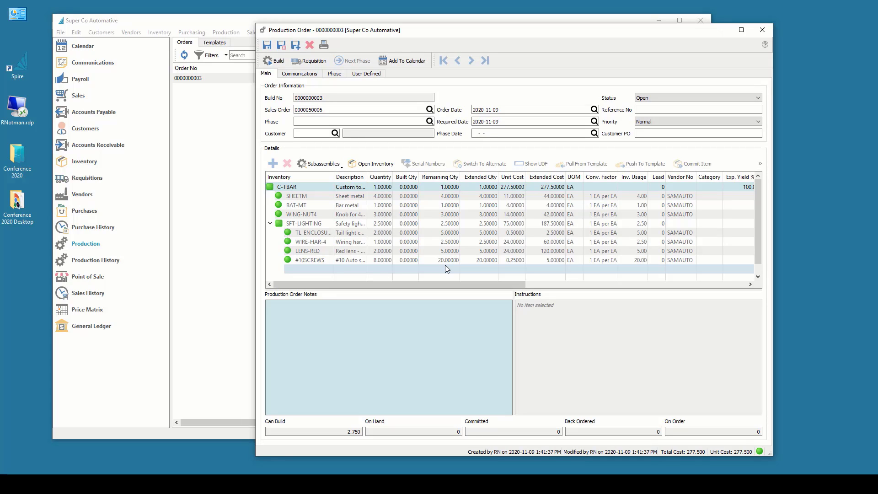
Set the quantity of the BAT-MT bar metal component to 200 and save the production order
{"action": "left_click", "coordinate": [301, 205]}
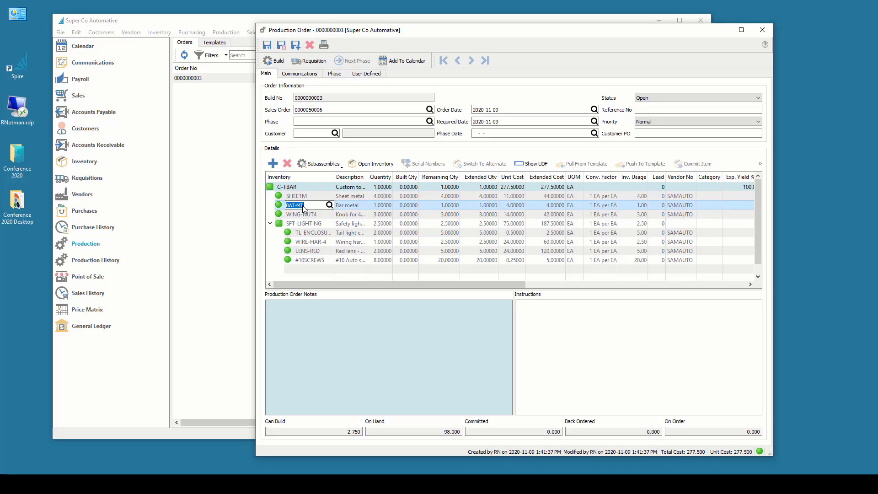
{"action": "left_click", "coordinate": [372, 204]}
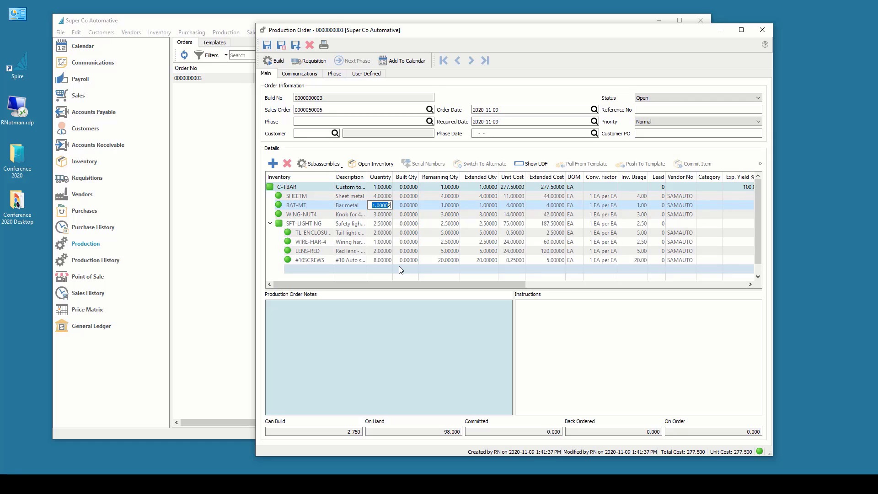
{"action": "type", "text": "2000"}
{"action": "key", "text": "BackSpace"}
{"action": "key", "text": "Tab"}
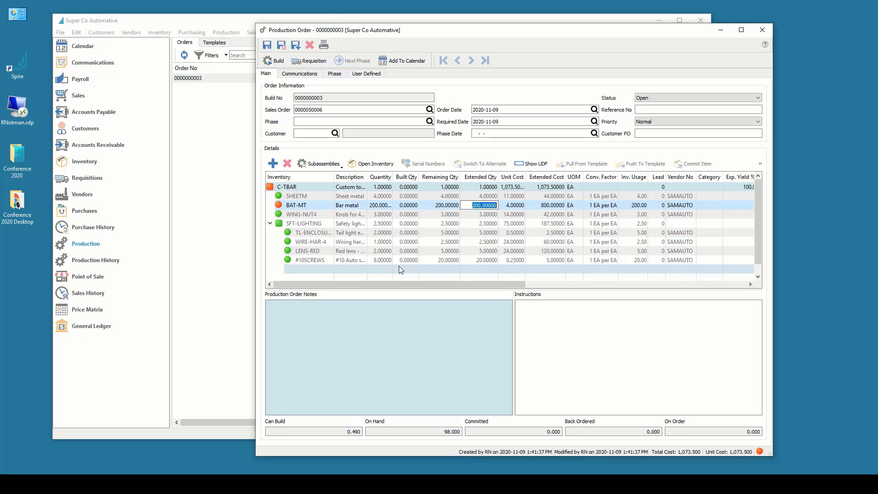
{"action": "left_click", "coordinate": [264, 42]}
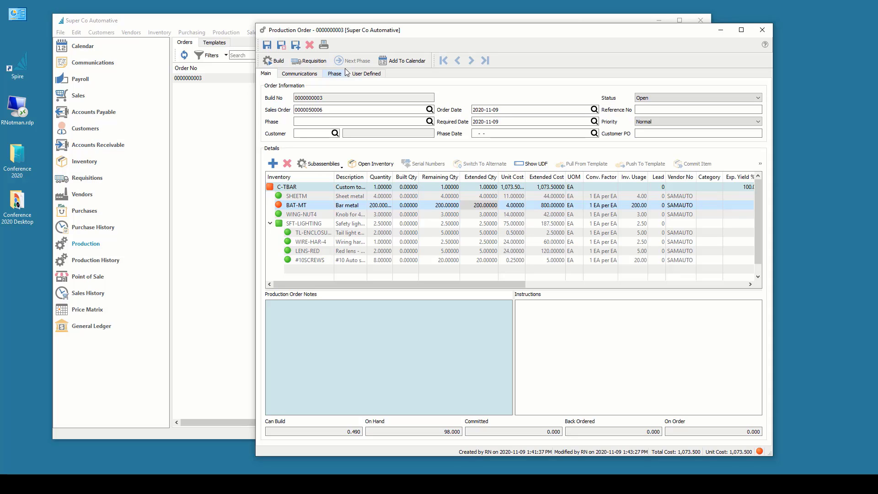
Requisition the BAT-MT bar metal shortage from vendor SAMAUTO, process it into a purchase order, and save and close the production order
{"action": "left_click", "coordinate": [315, 60]}
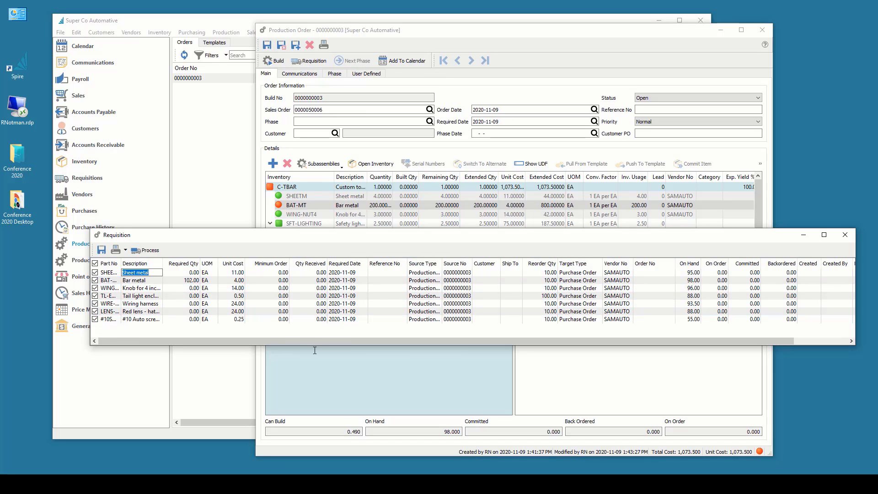
{"action": "left_click", "coordinate": [154, 273]}
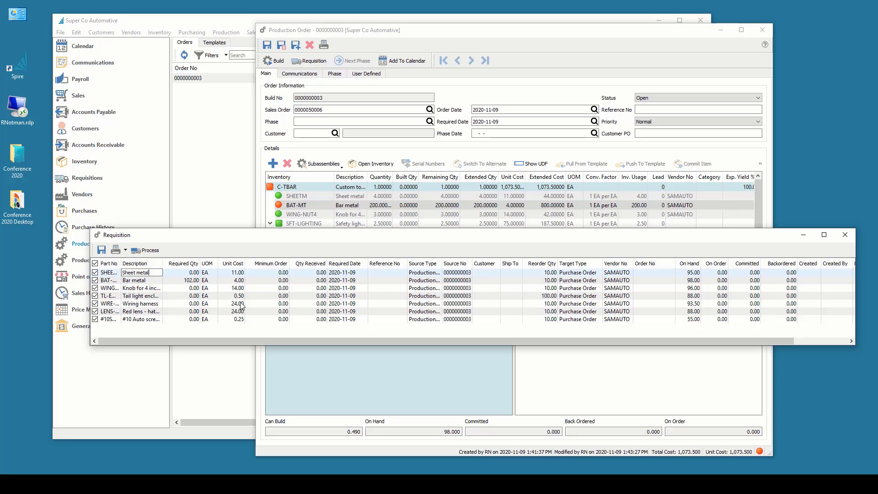
{"action": "key", "text": "Down"}
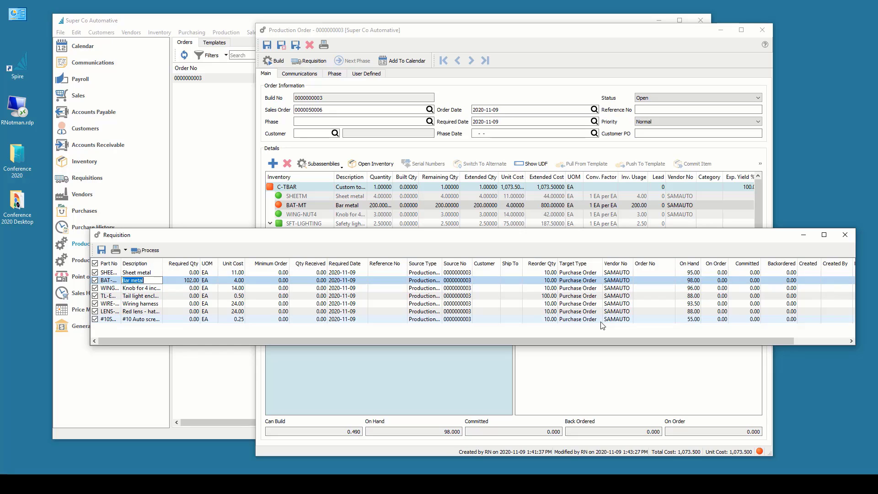
{"action": "left_click", "coordinate": [615, 282]}
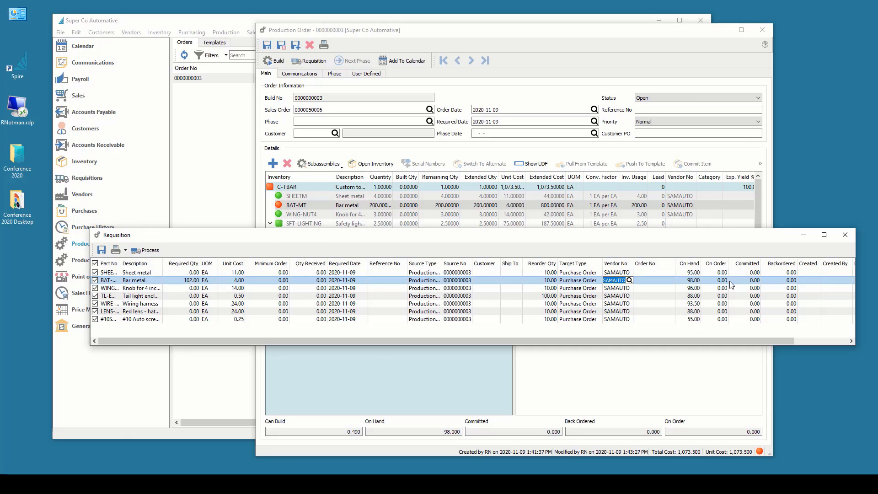
{"action": "left_click", "coordinate": [649, 280]}
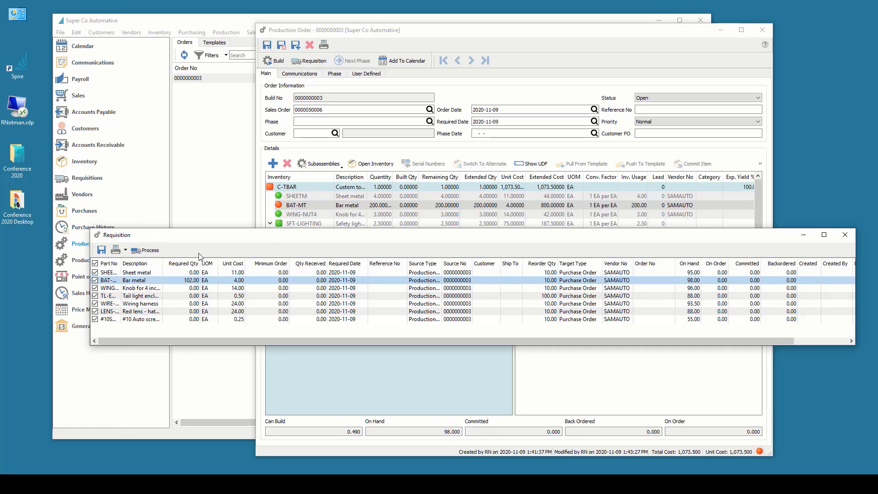
{"action": "left_click", "coordinate": [157, 251]}
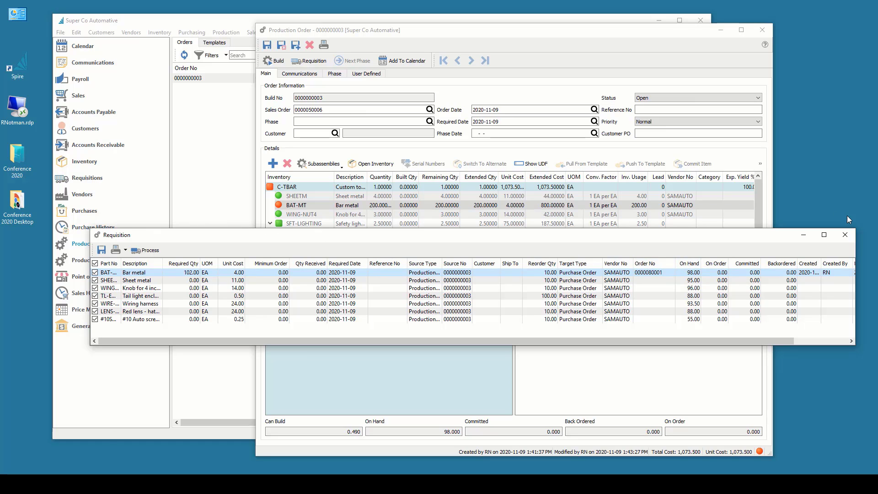
{"action": "left_click", "coordinate": [846, 235]}
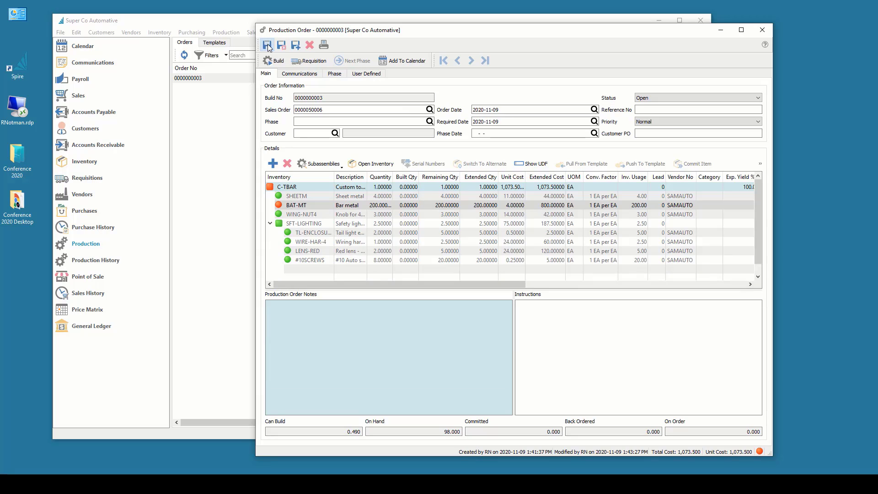
{"action": "left_click", "coordinate": [282, 47]}
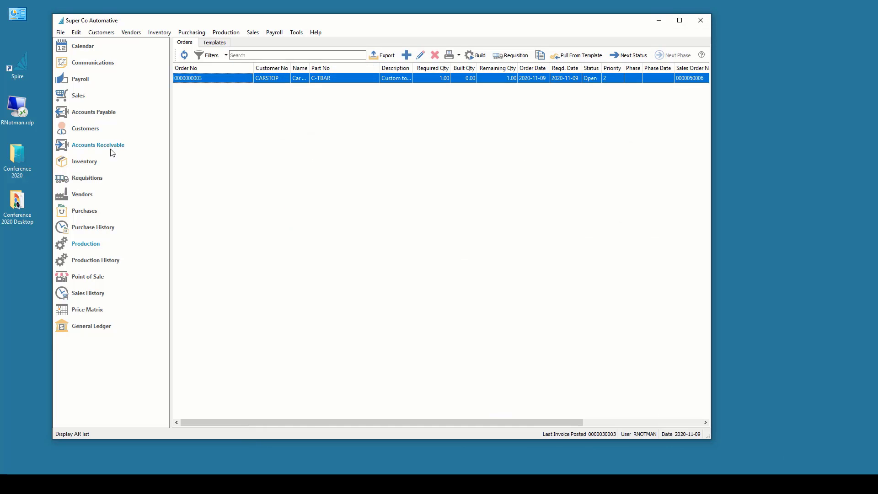
Open the open Sams Auto Emporium purchase order and examine the BAT-MT line's source details and linked production order
{"action": "left_click", "coordinate": [91, 212]}
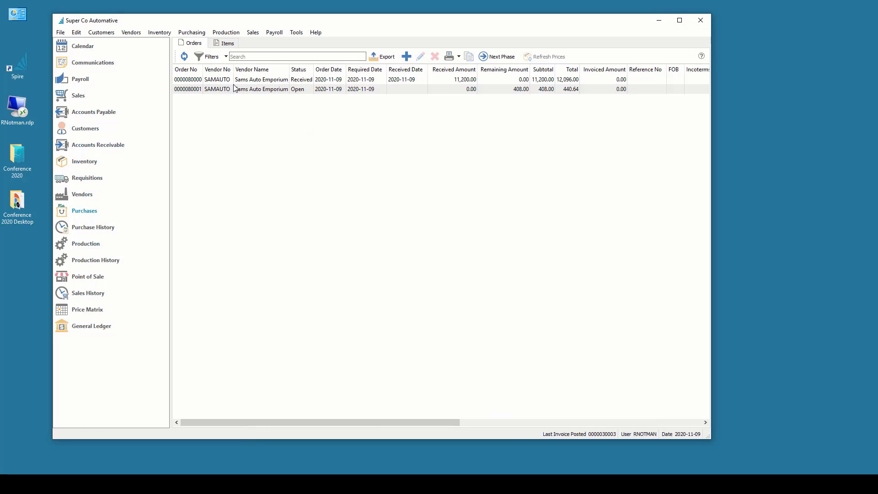
{"action": "double_click", "coordinate": [227, 89]}
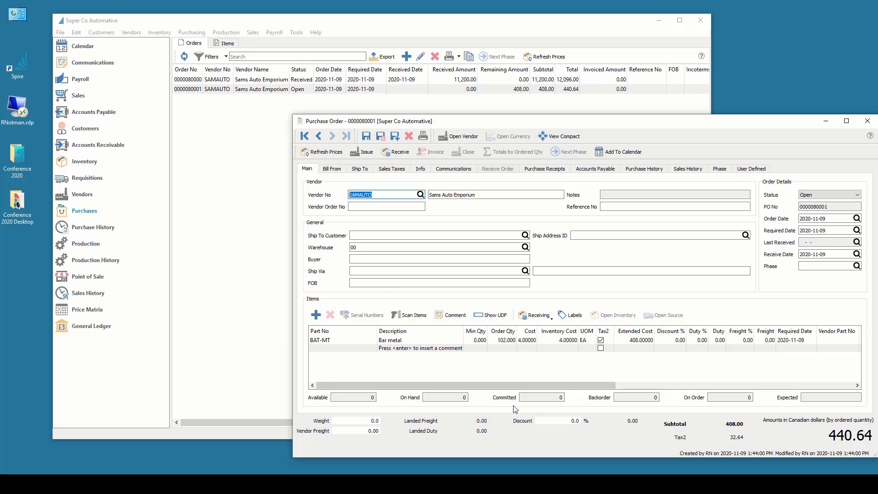
{"action": "left_click_drag", "start_coordinate": [517, 388], "coordinate": [818, 385]}
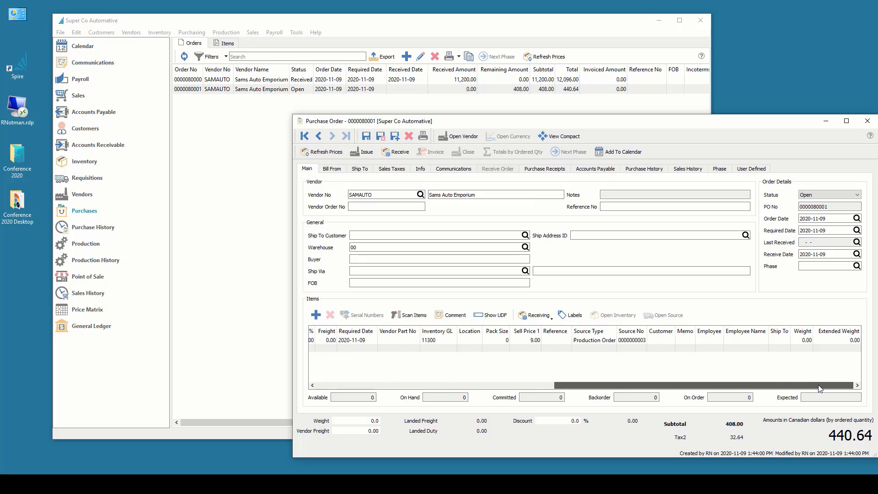
{"action": "left_click", "coordinate": [602, 343]}
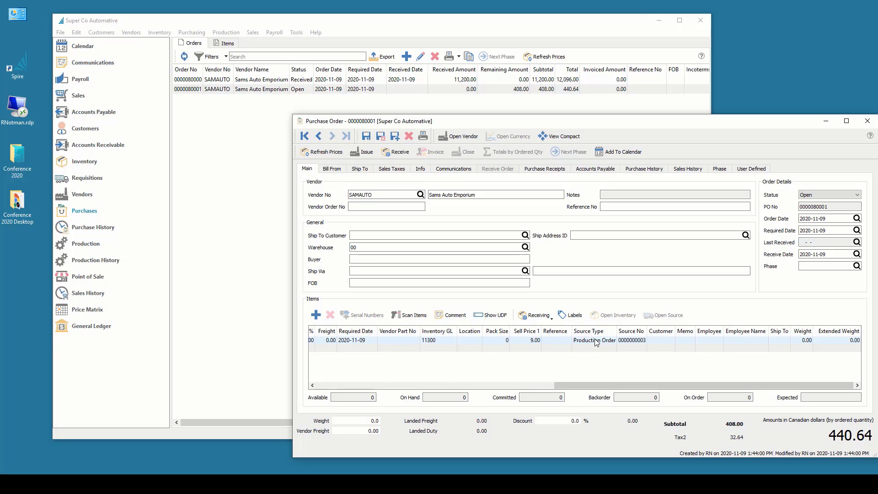
{"action": "left_click", "coordinate": [627, 342]}
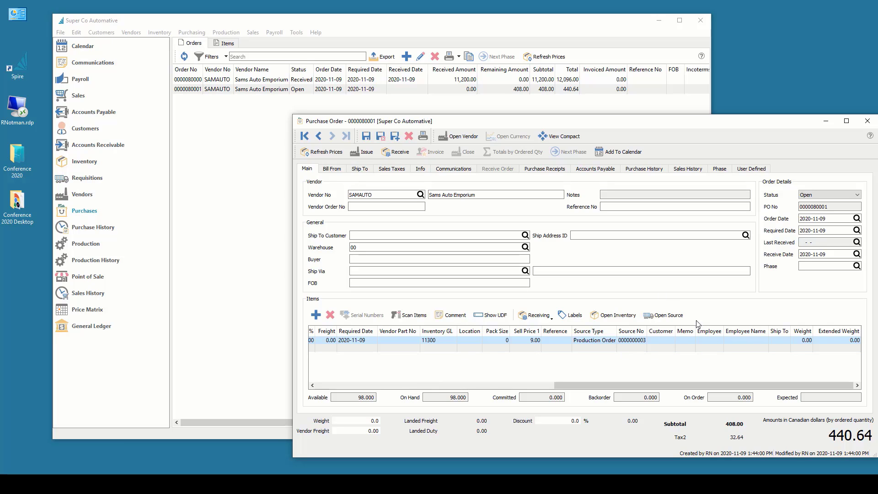
{"action": "left_click", "coordinate": [665, 317]}
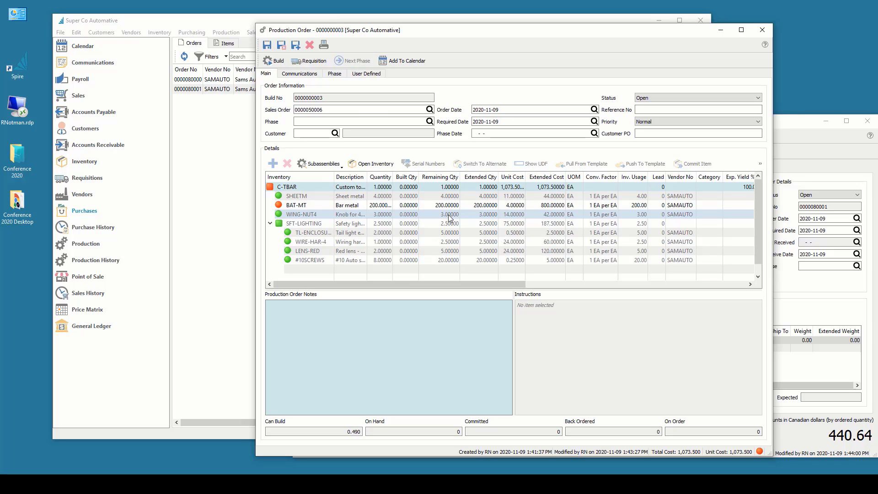
{"action": "left_click", "coordinate": [759, 29]}
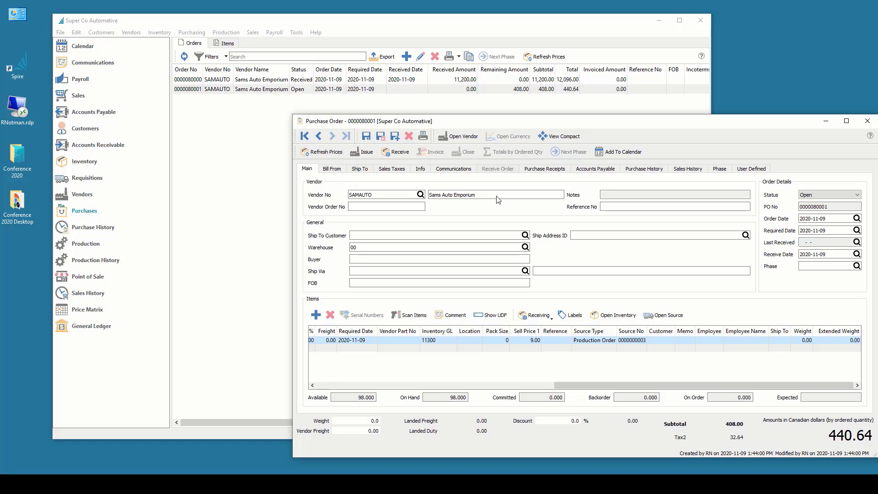
Issue the purchase order for receiving and set the BAT-MT line's receive quantity to 102
{"action": "left_click", "coordinate": [391, 153]}
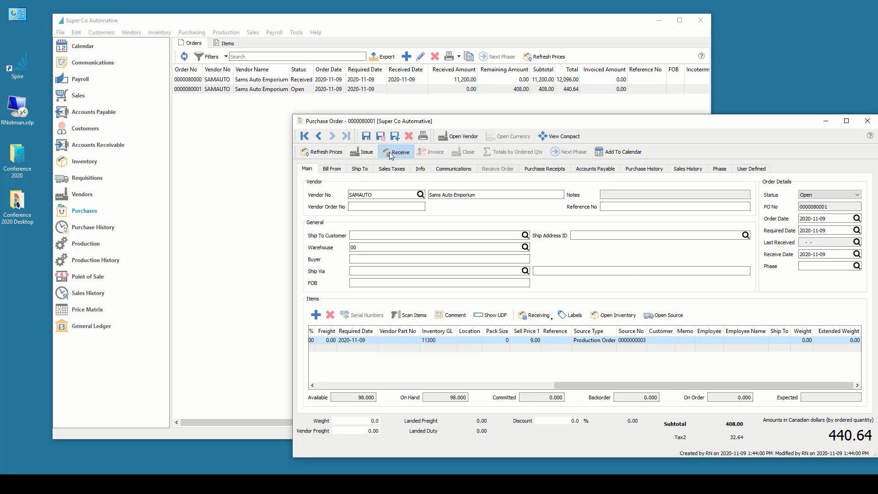
{"action": "left_click", "coordinate": [601, 302]}
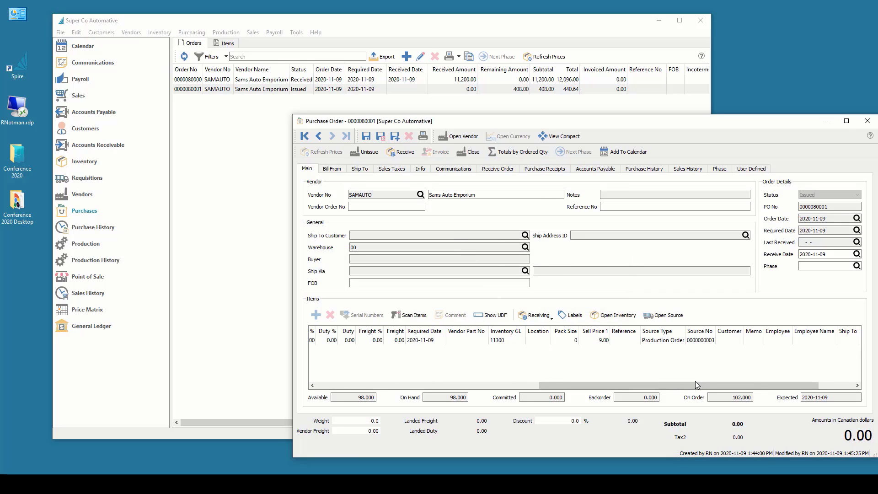
{"action": "left_click_drag", "start_coordinate": [695, 384], "coordinate": [408, 385]}
{"action": "left_click", "coordinate": [510, 342]}
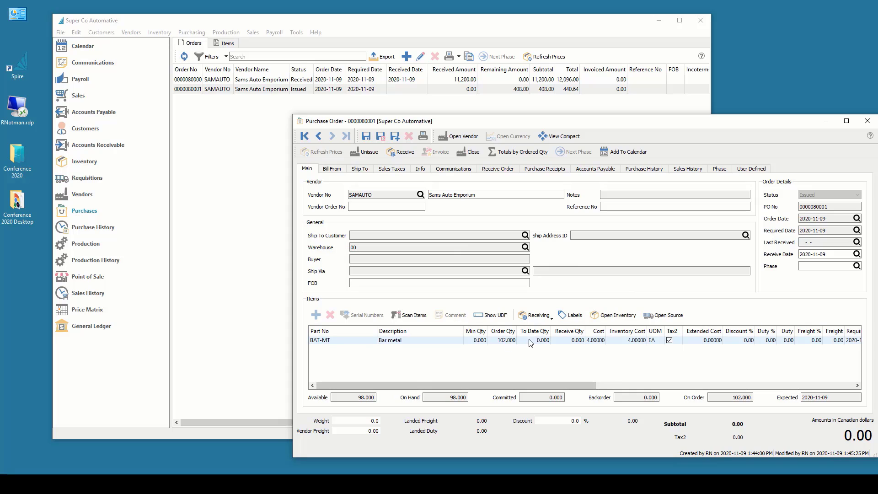
{"action": "left_click", "coordinate": [568, 340]}
{"action": "type", "text": "102"}
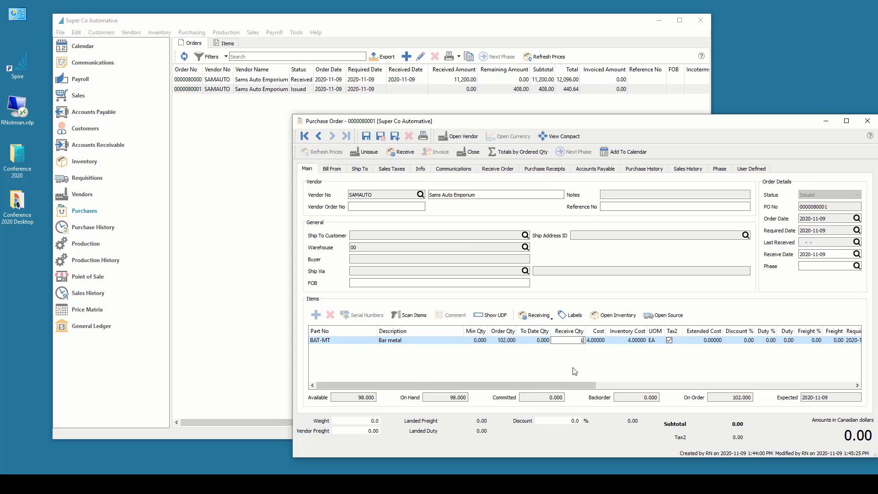
{"action": "key", "text": "Tab"}
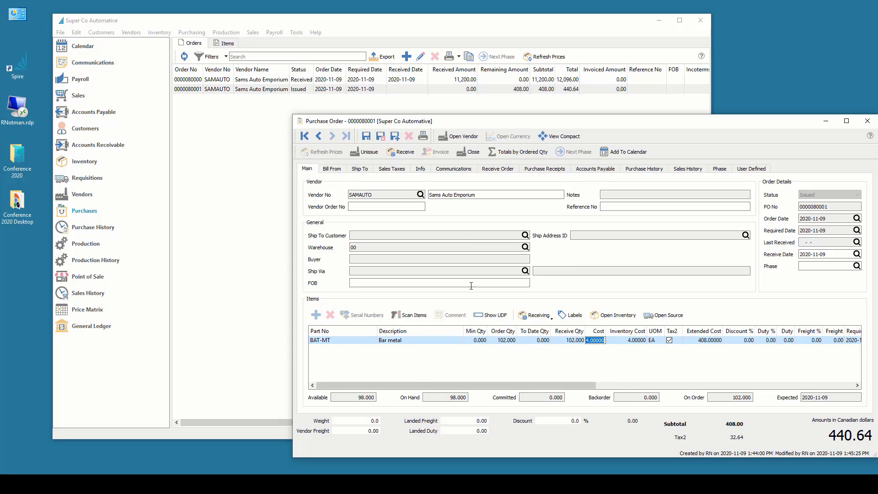
Receive the bar metal purchase order, create and post its vendor invoice, and close the order
{"action": "left_click", "coordinate": [404, 152]}
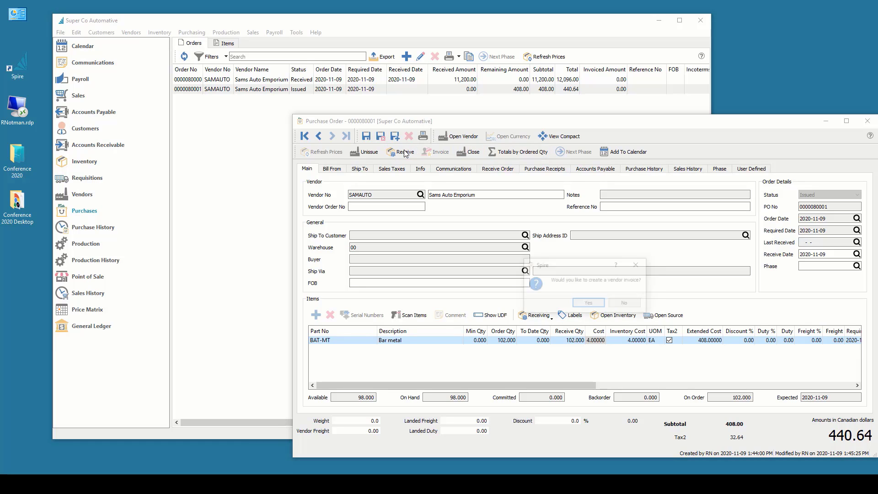
{"action": "left_click", "coordinate": [588, 305]}
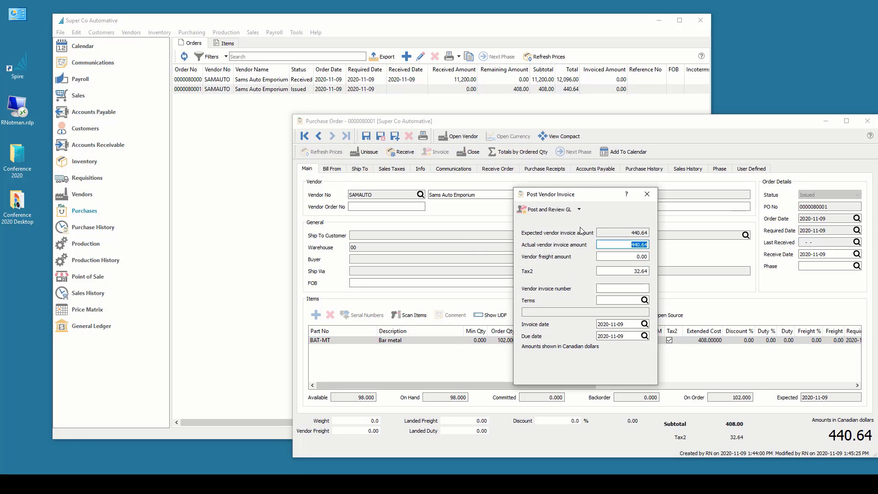
{"action": "left_click", "coordinate": [579, 209]}
{"action": "left_click", "coordinate": [535, 223]}
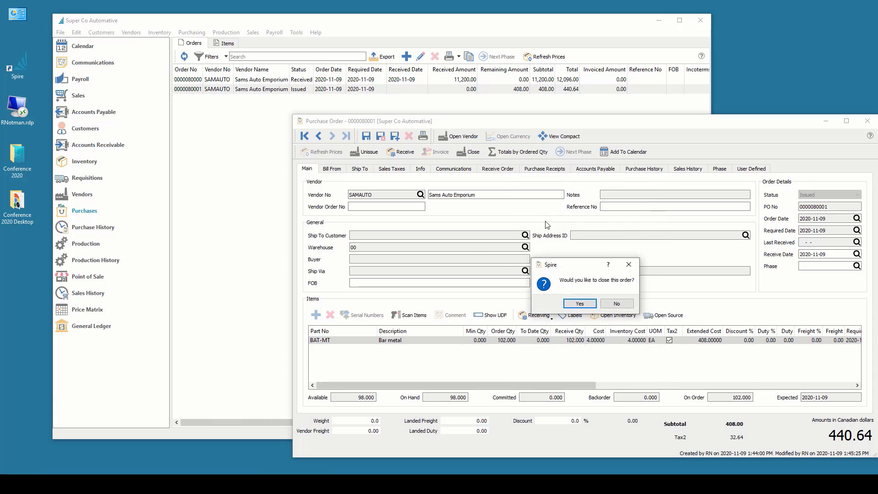
{"action": "left_click", "coordinate": [579, 305]}
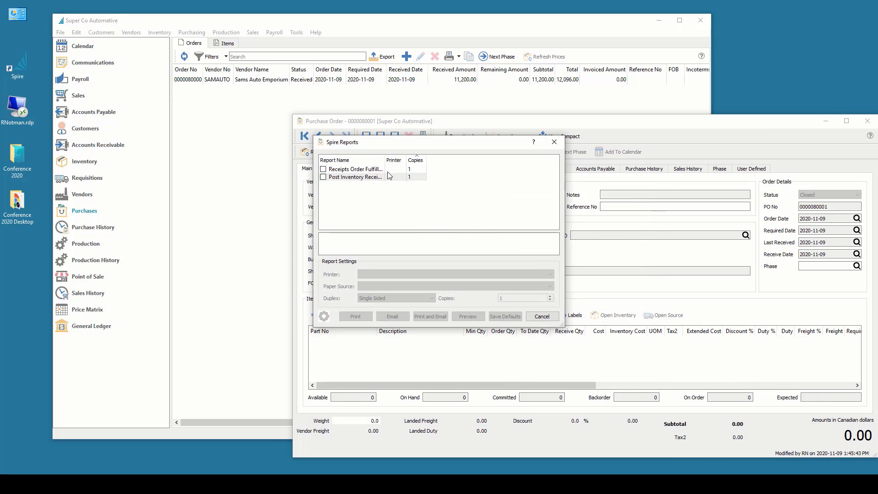
Preview the Receipts Order Fulfillment report for the received bar metal, with the report name column widened, and close the viewer
{"action": "left_click_drag", "start_coordinate": [385, 160], "coordinate": [416, 159]}
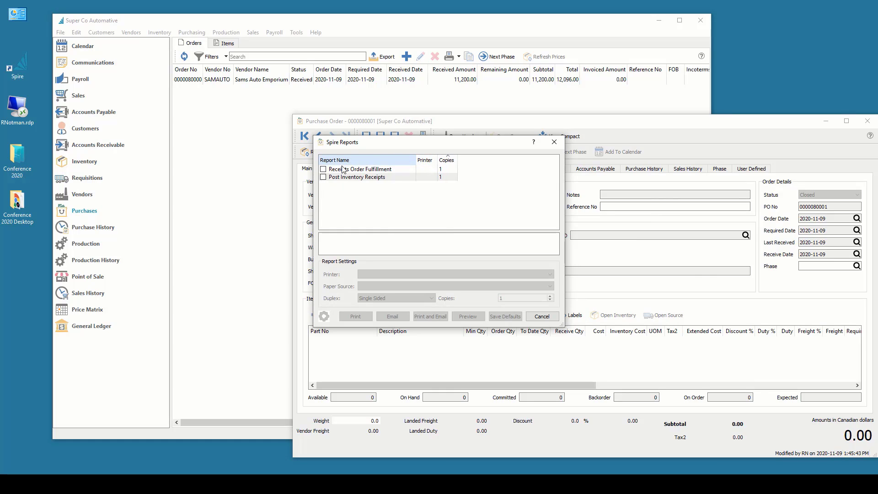
{"action": "left_click", "coordinate": [323, 169]}
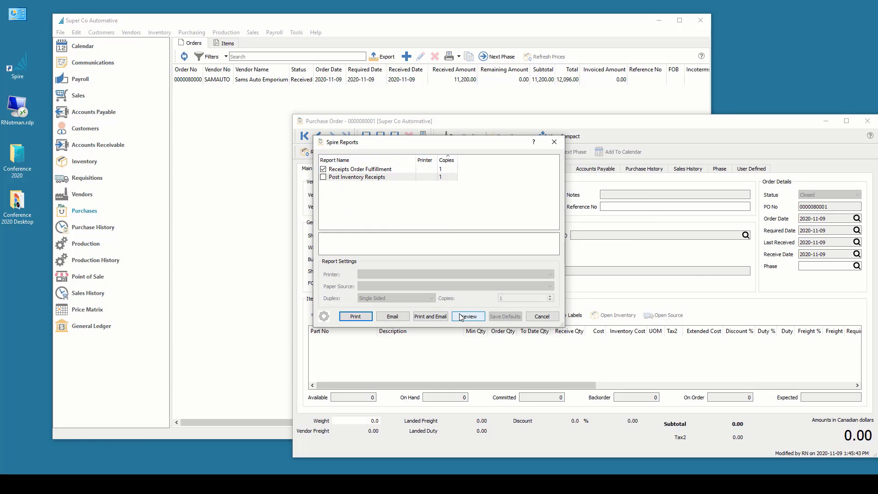
{"action": "left_click", "coordinate": [462, 317]}
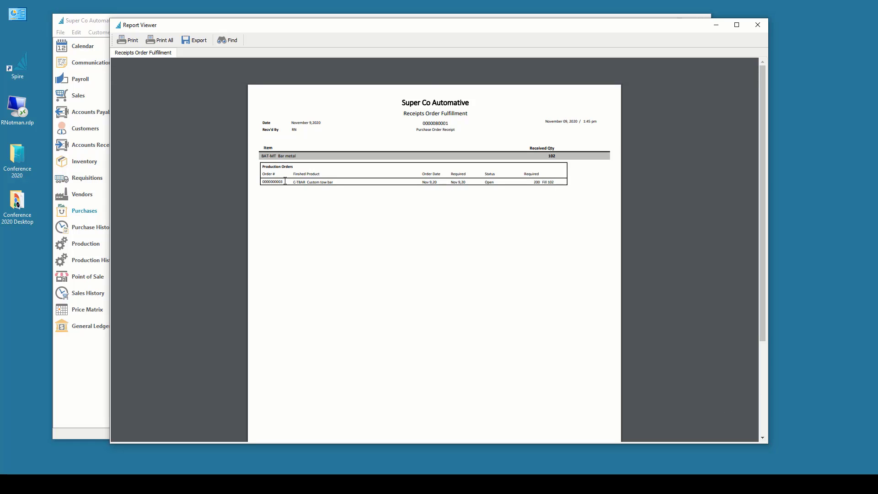
{"action": "left_click", "coordinate": [757, 25]}
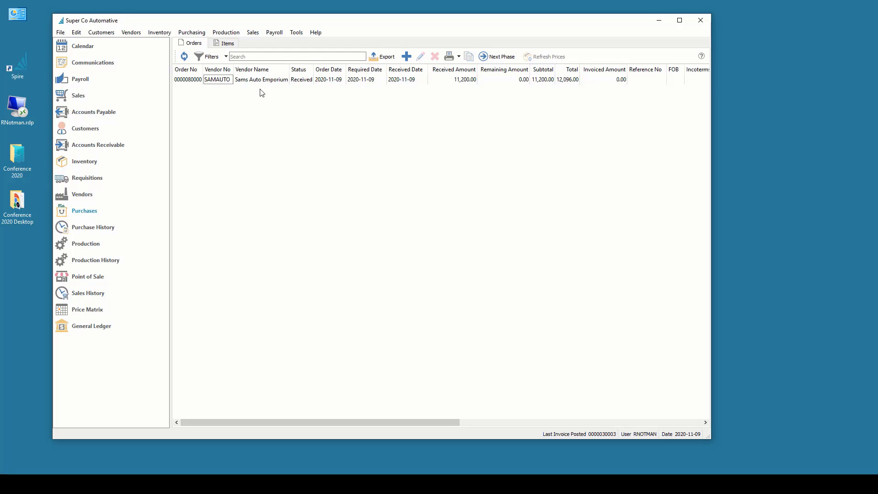
Reopen the C-TBAR production order from the production list and set its phase to REVIEW
{"action": "left_click", "coordinate": [100, 243]}
{"action": "double_click", "coordinate": [198, 78]}
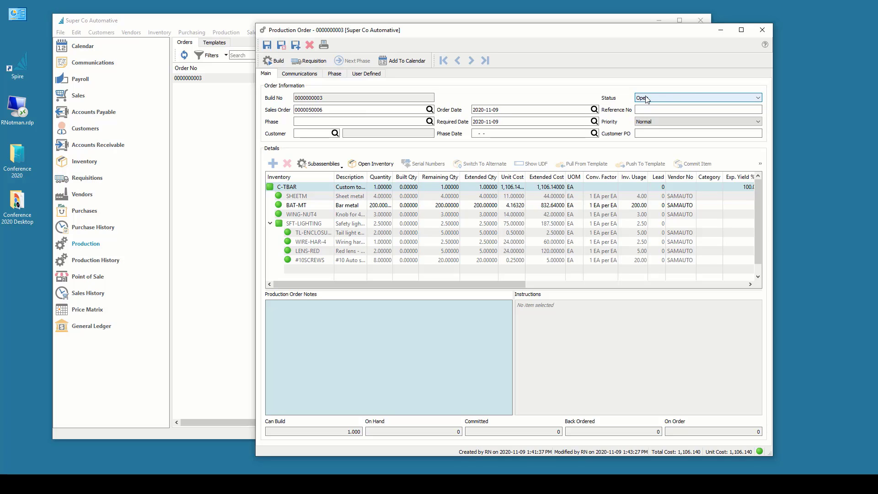
{"action": "left_click", "coordinate": [429, 123]}
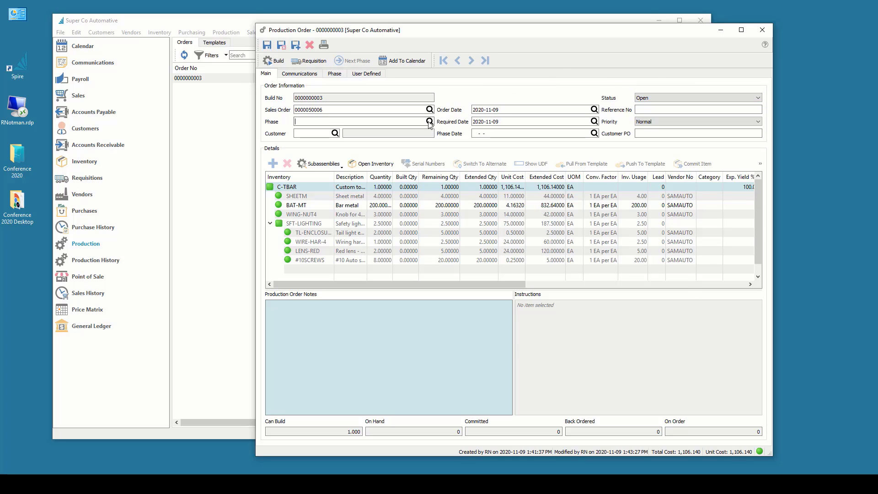
{"action": "double_click", "coordinate": [521, 294]}
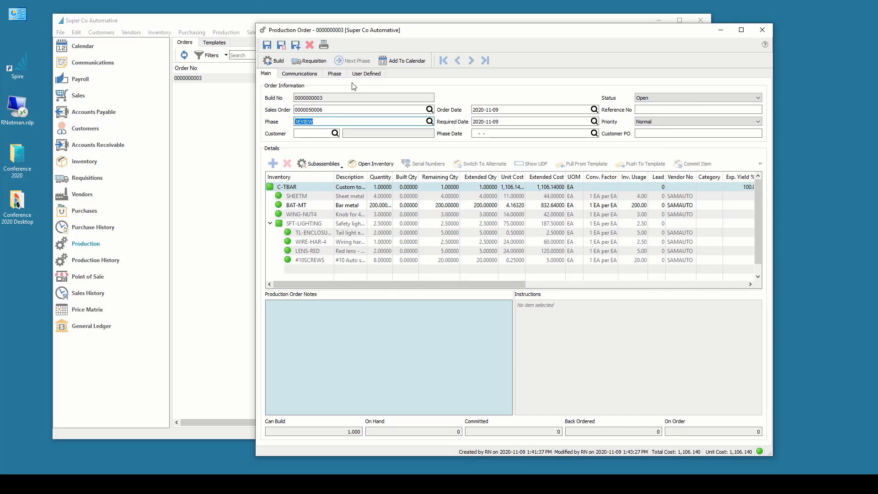
Build the C-TBAR production order with received and assembled quantities of 1.00, and skip printing the Production Build report
{"action": "left_click", "coordinate": [279, 61]}
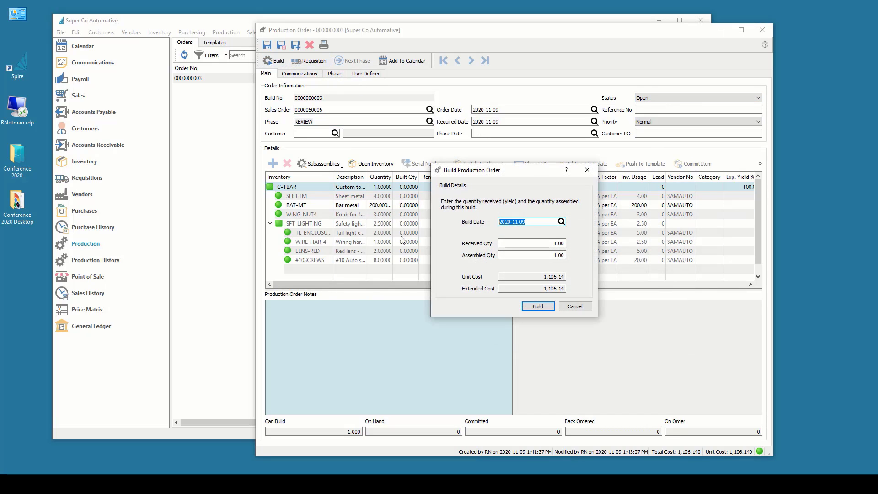
{"action": "left_click", "coordinate": [534, 307]}
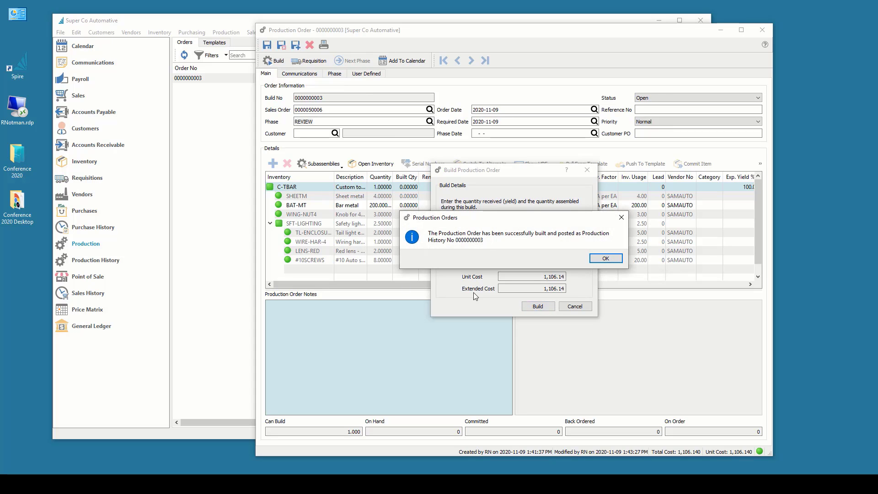
{"action": "left_click", "coordinate": [602, 258]}
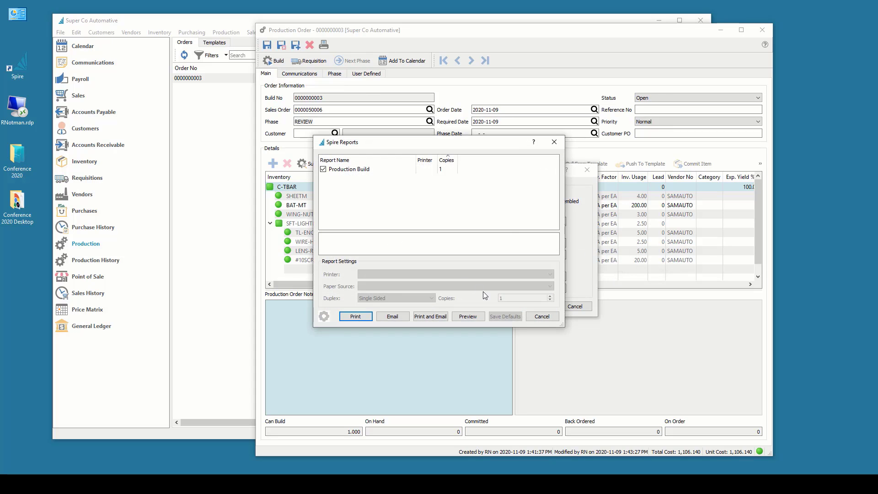
{"action": "left_click", "coordinate": [531, 316]}
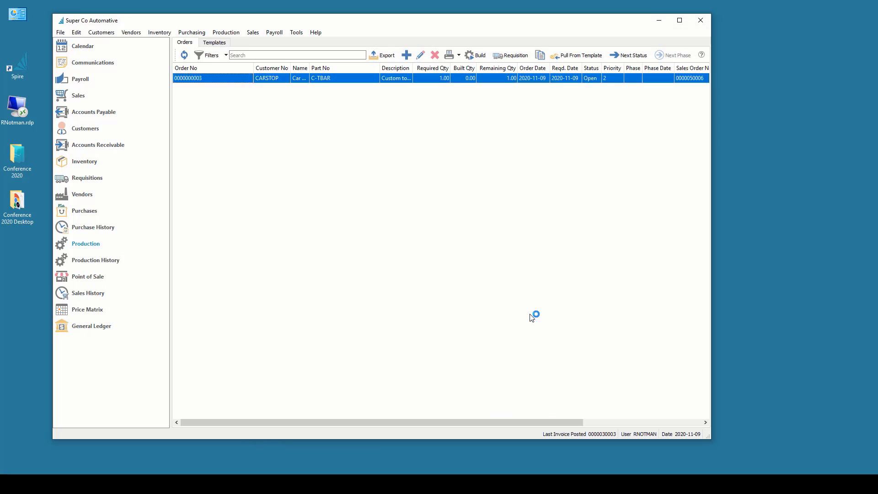
Open the Car Stop sales order for the C-TBAR tow bar and ship its available quantity
{"action": "left_click", "coordinate": [73, 95]}
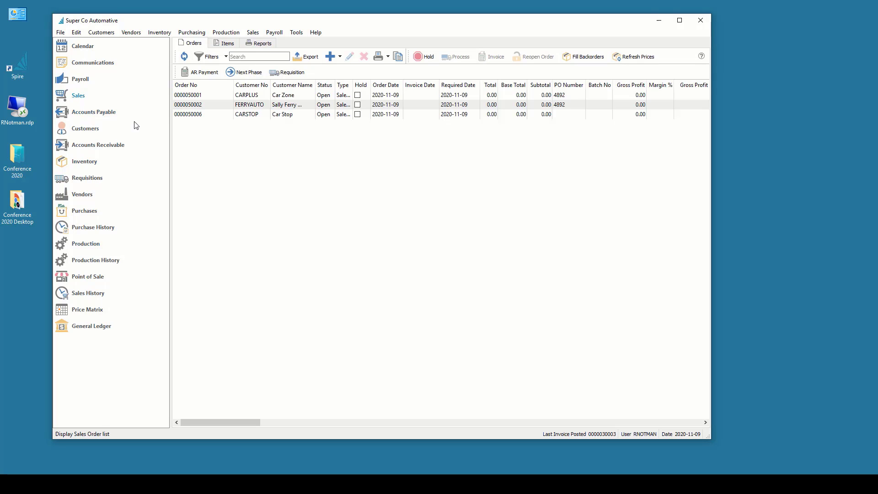
{"action": "left_click", "coordinate": [204, 117]}
{"action": "key", "text": "Return"}
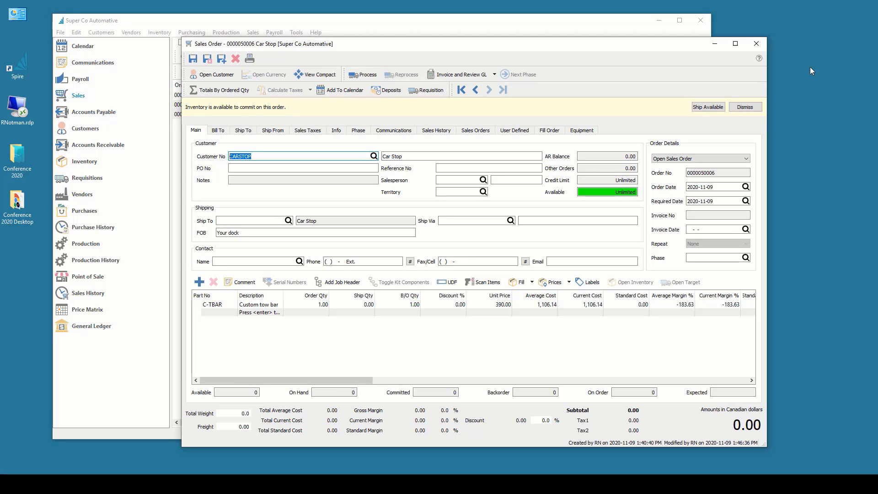
{"action": "left_click", "coordinate": [718, 106]}
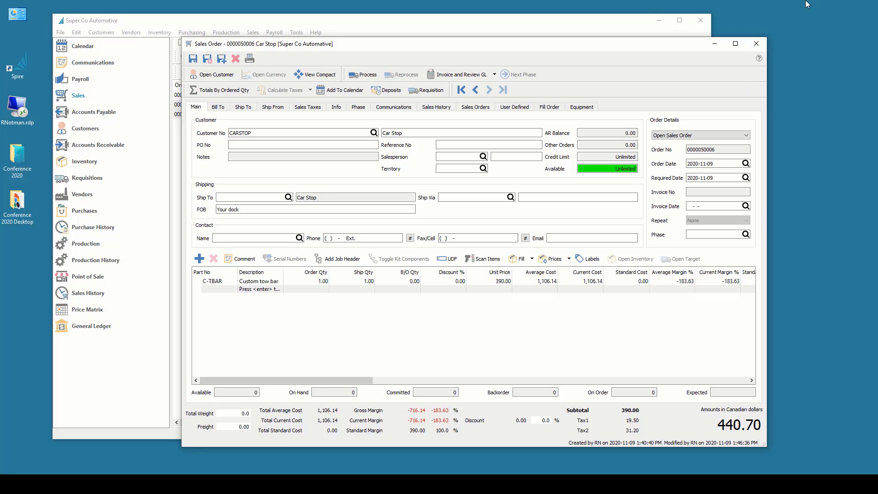
Open the production history record of the CARSTOP C-TBAR build, leaving the sales order open to the side
{"action": "left_click_drag", "start_coordinate": [325, 48], "coordinate": [450, 61]}
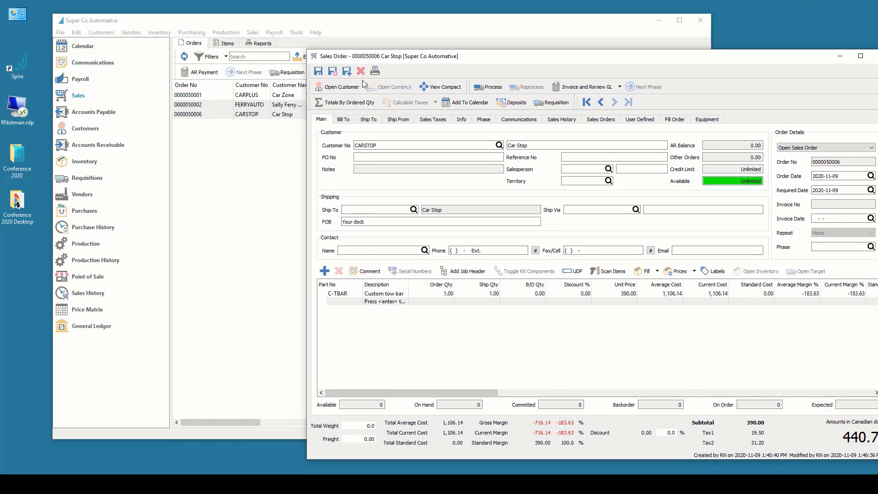
{"action": "left_click", "coordinate": [96, 244]}
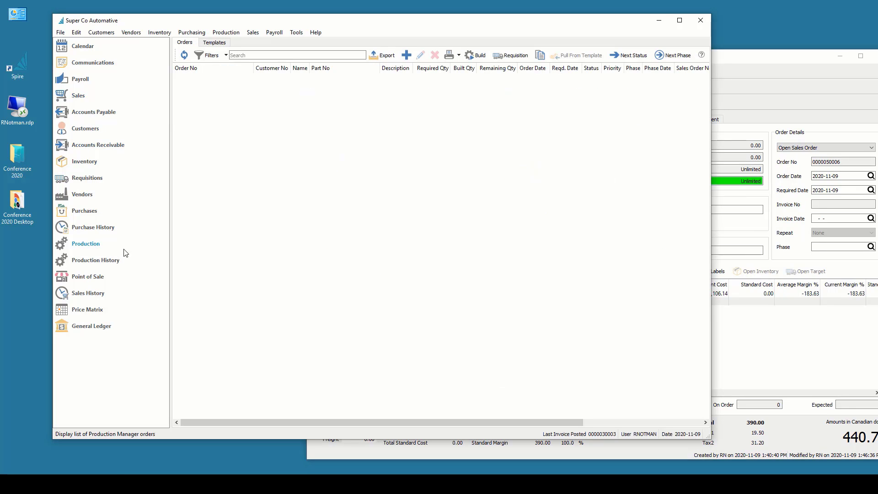
{"action": "left_click", "coordinate": [95, 260]}
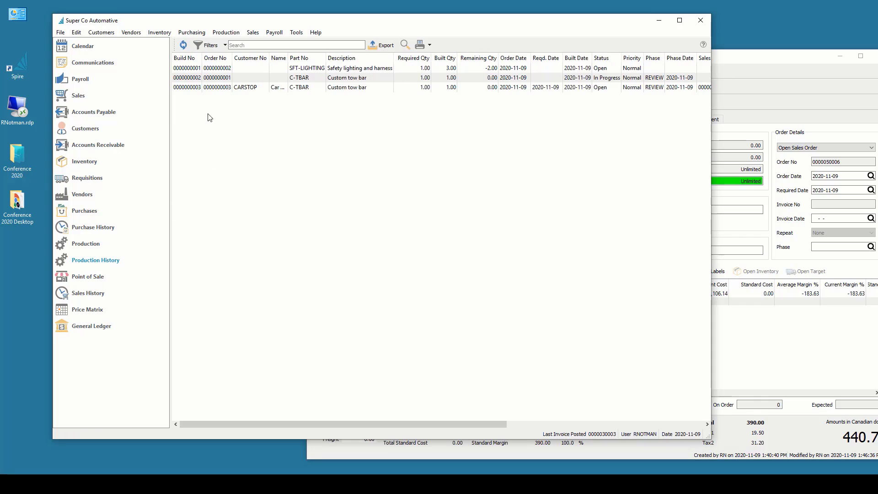
{"action": "left_click", "coordinate": [201, 88]}
{"action": "double_click", "coordinate": [201, 88]}
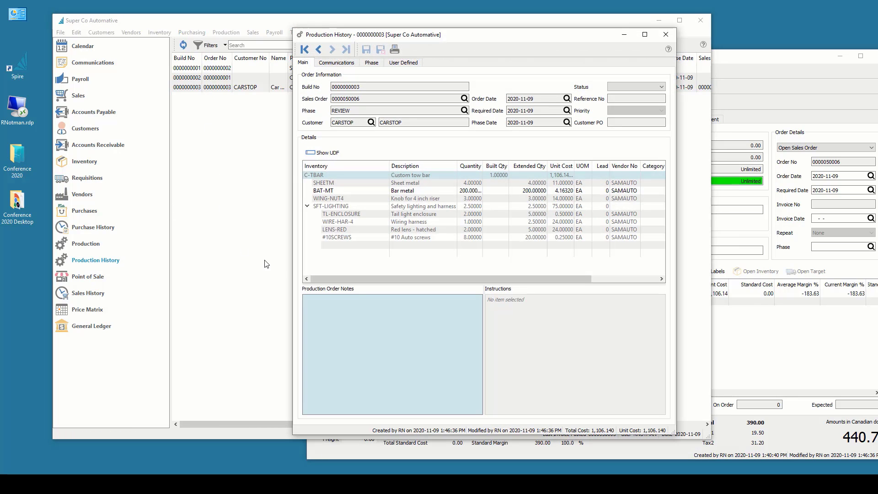